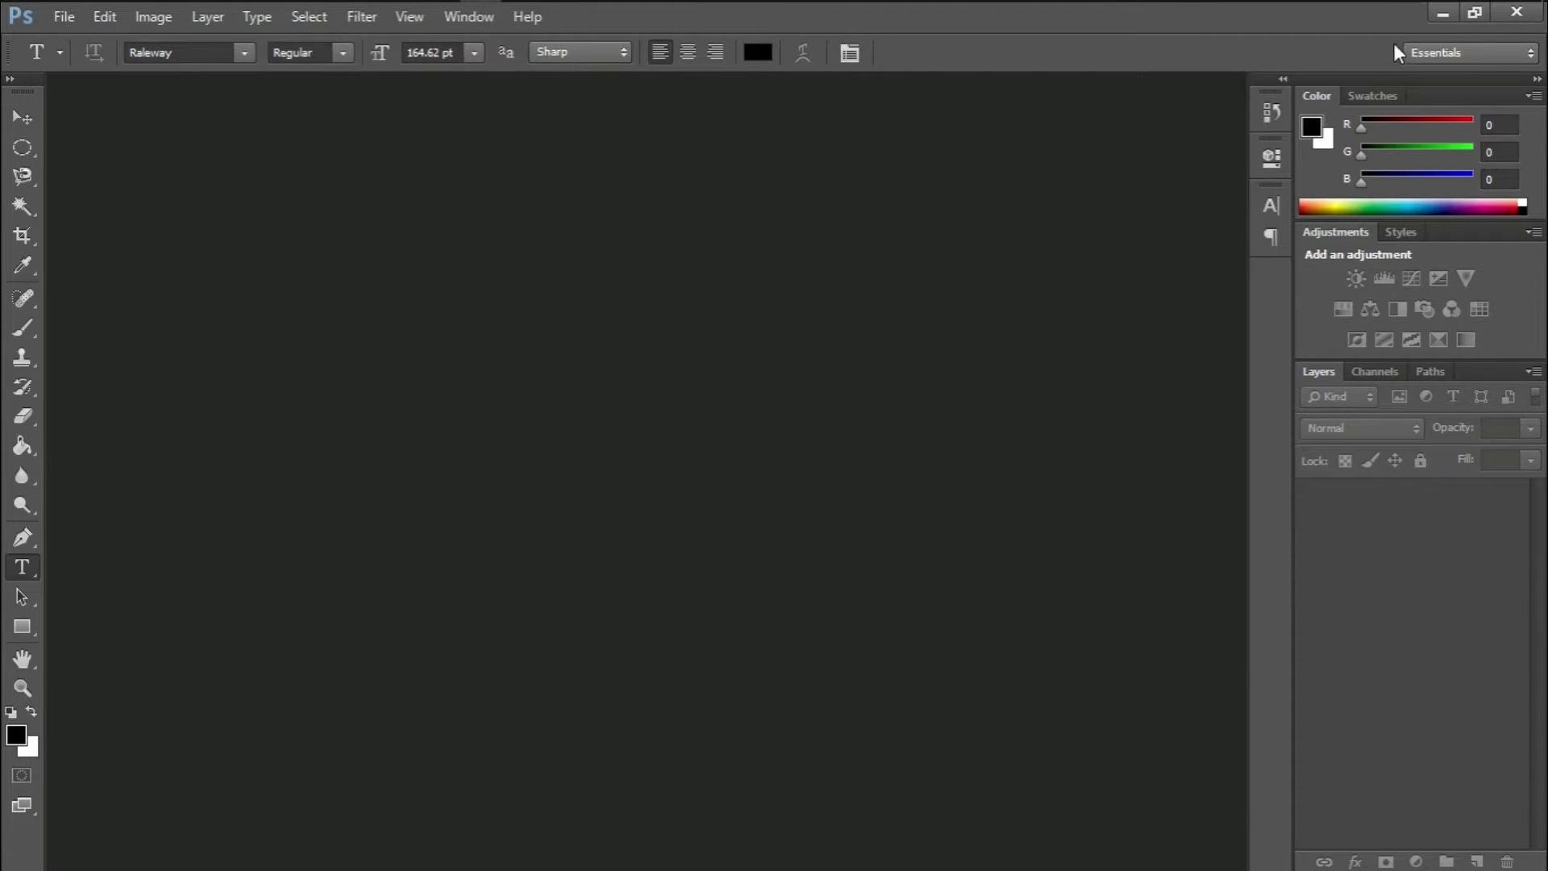
Download photoshop_template (1).psd from the Snapchat Geofilter page and open it in Photoshop
left_click(1442, 13)
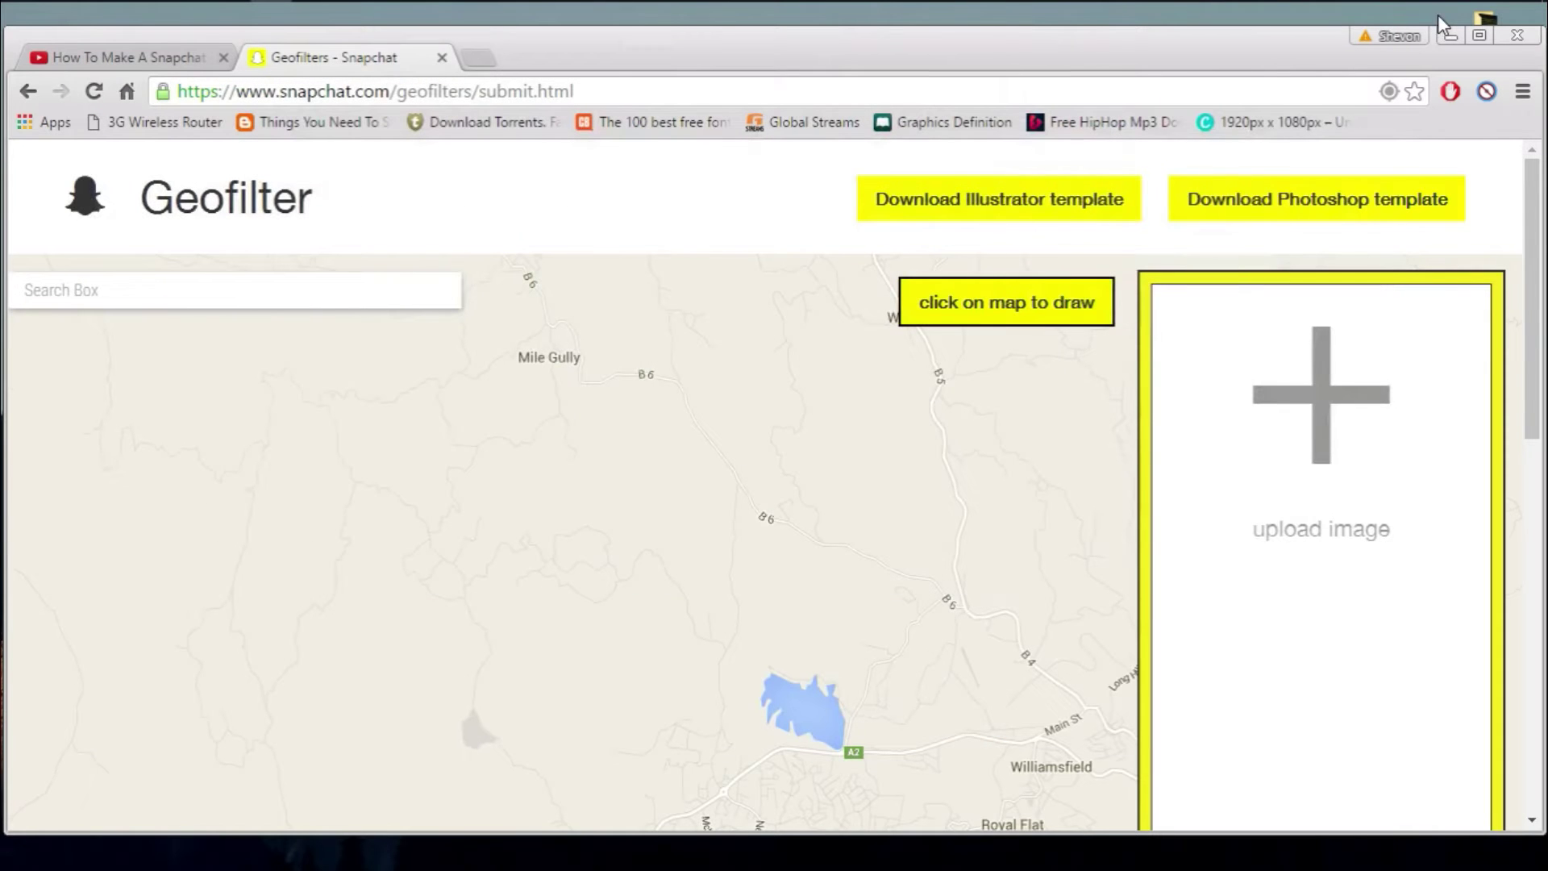
left_click(350, 90)
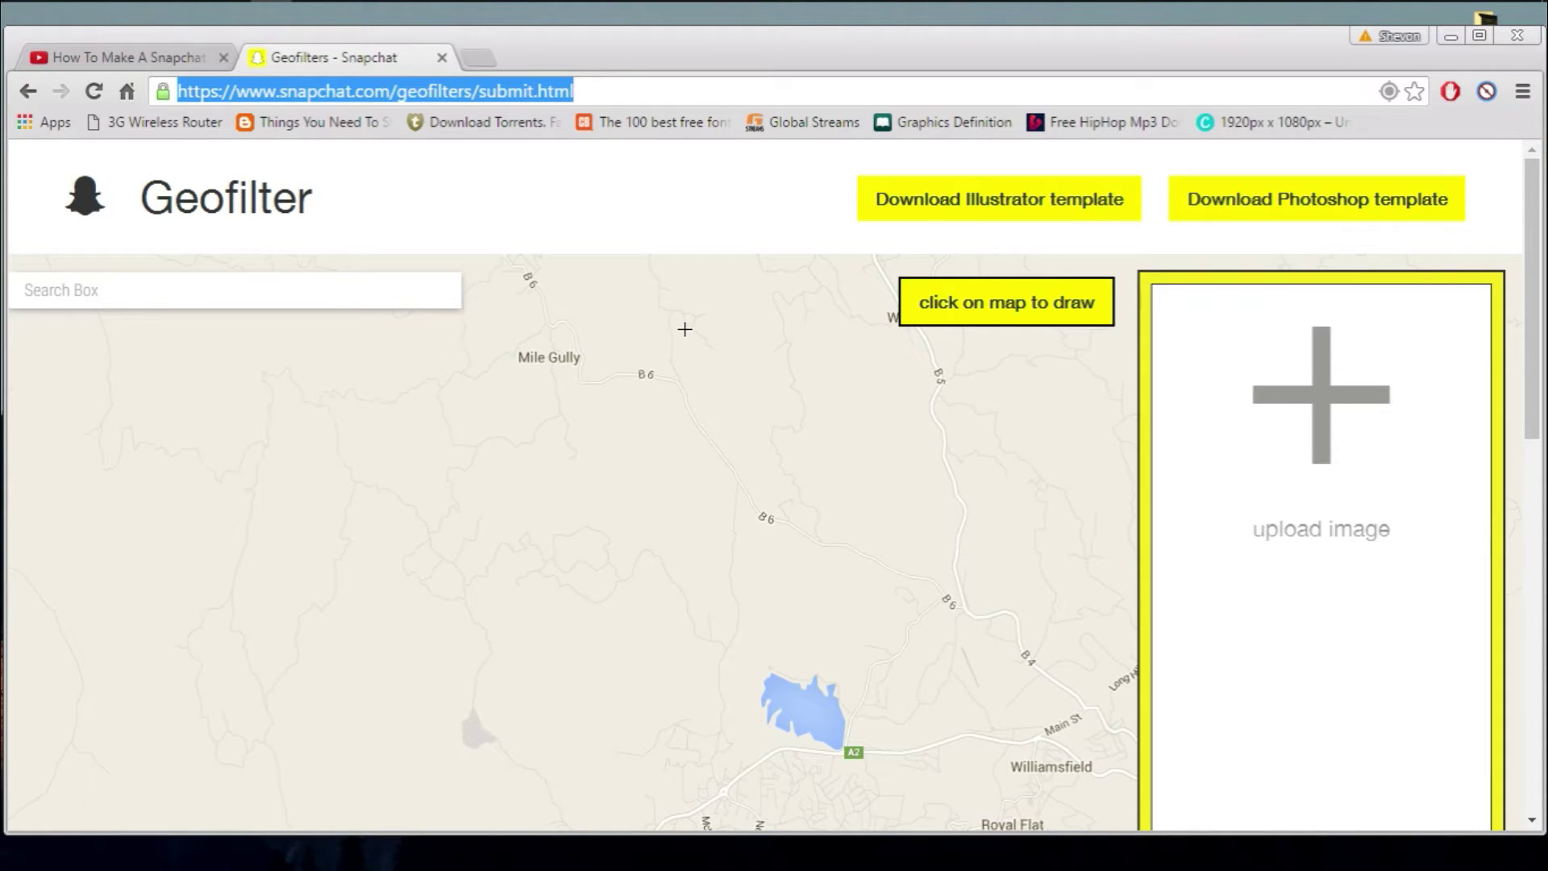
scroll(685, 329, "down", 3)
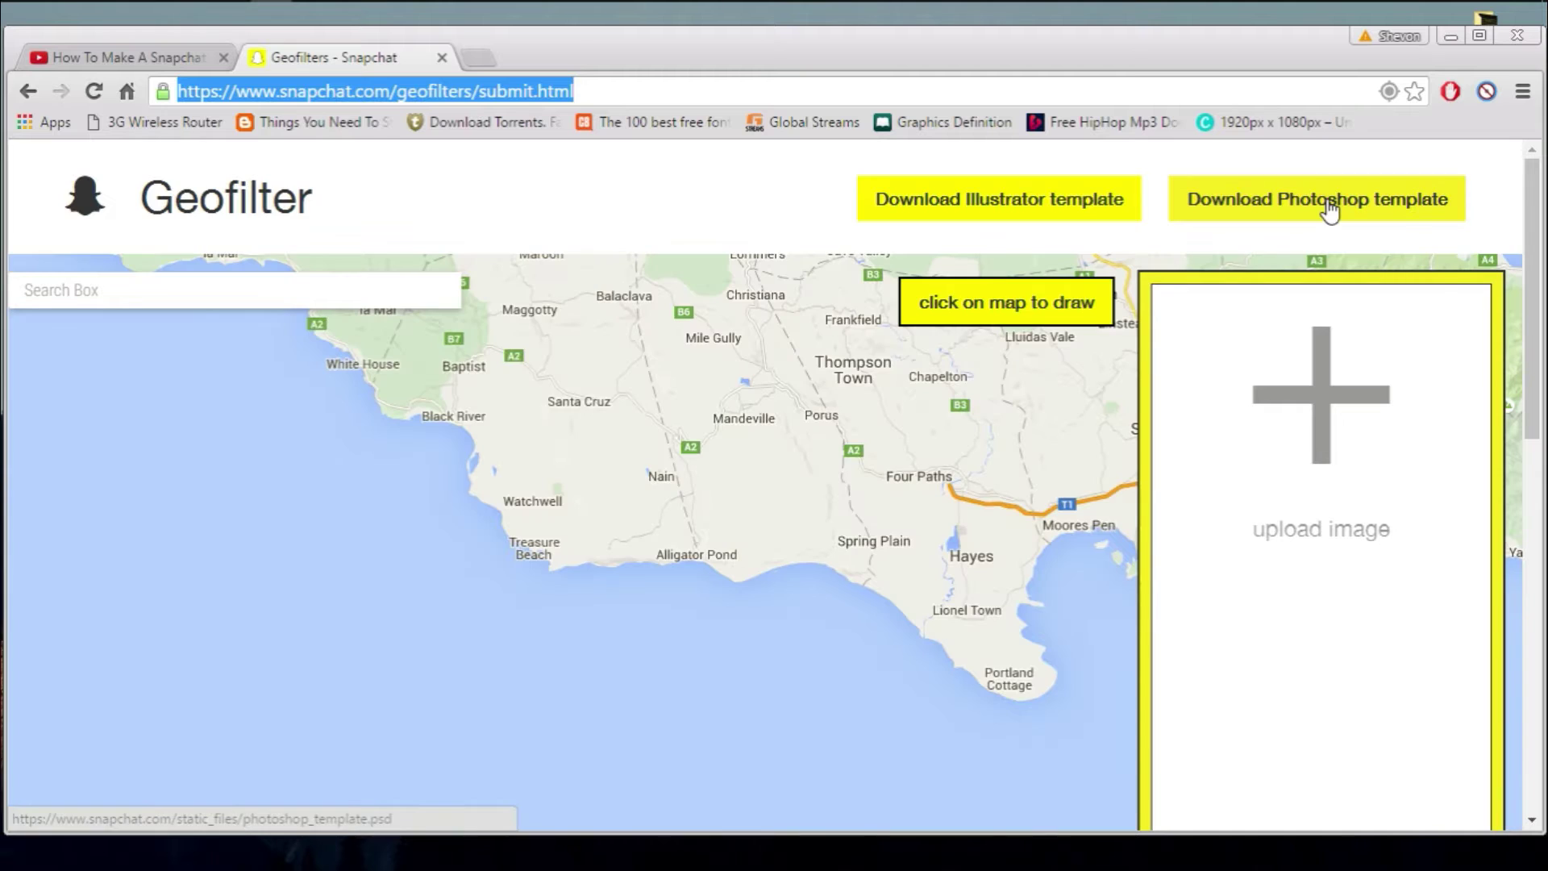
left_click(1479, 35)
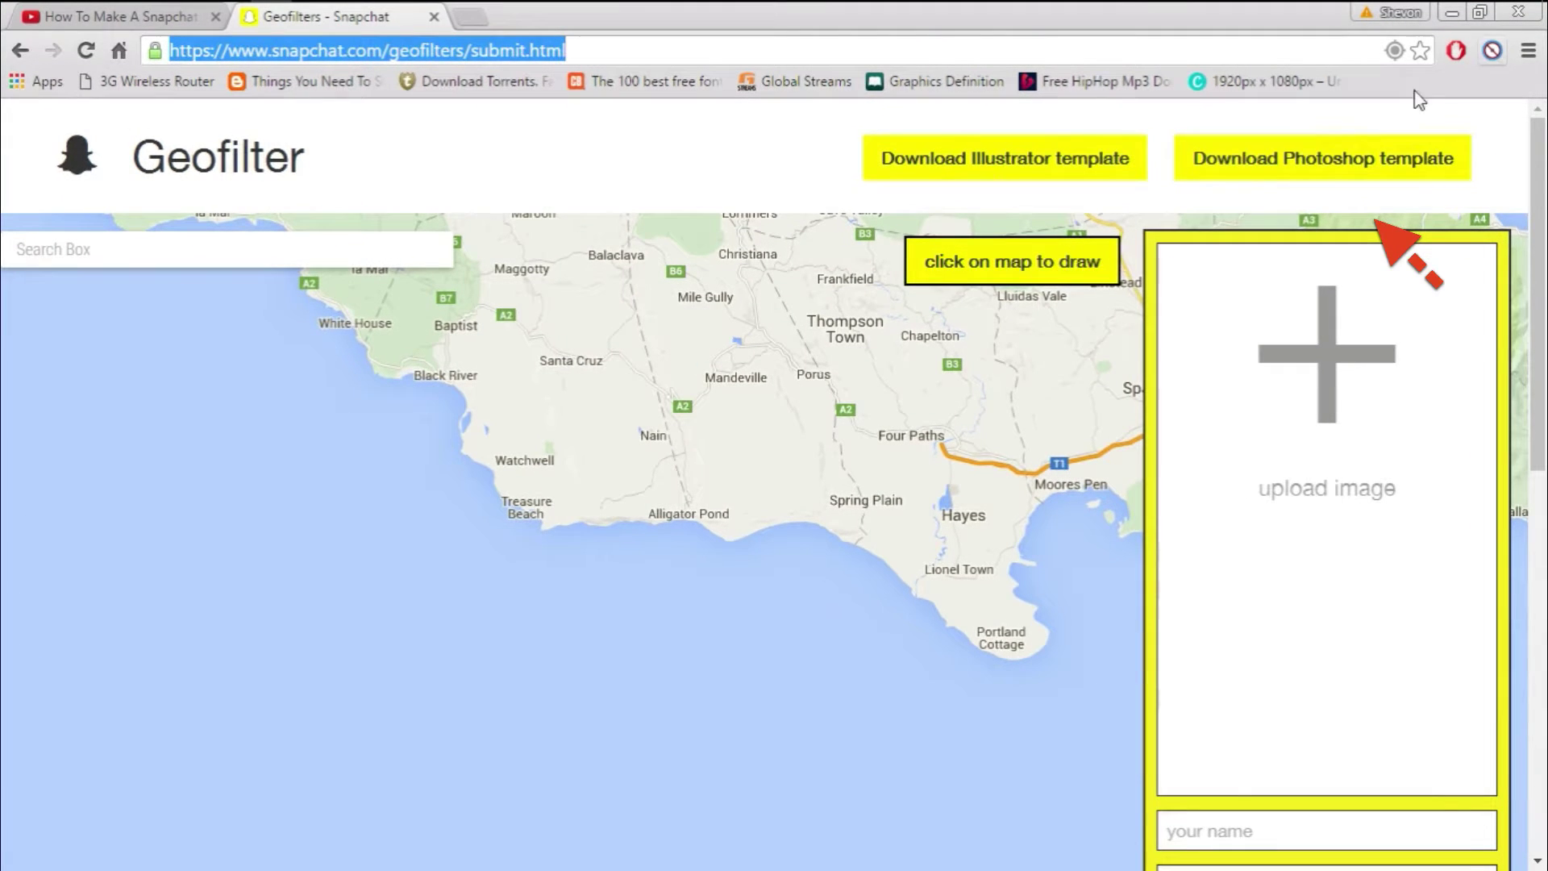
left_click(1318, 165)
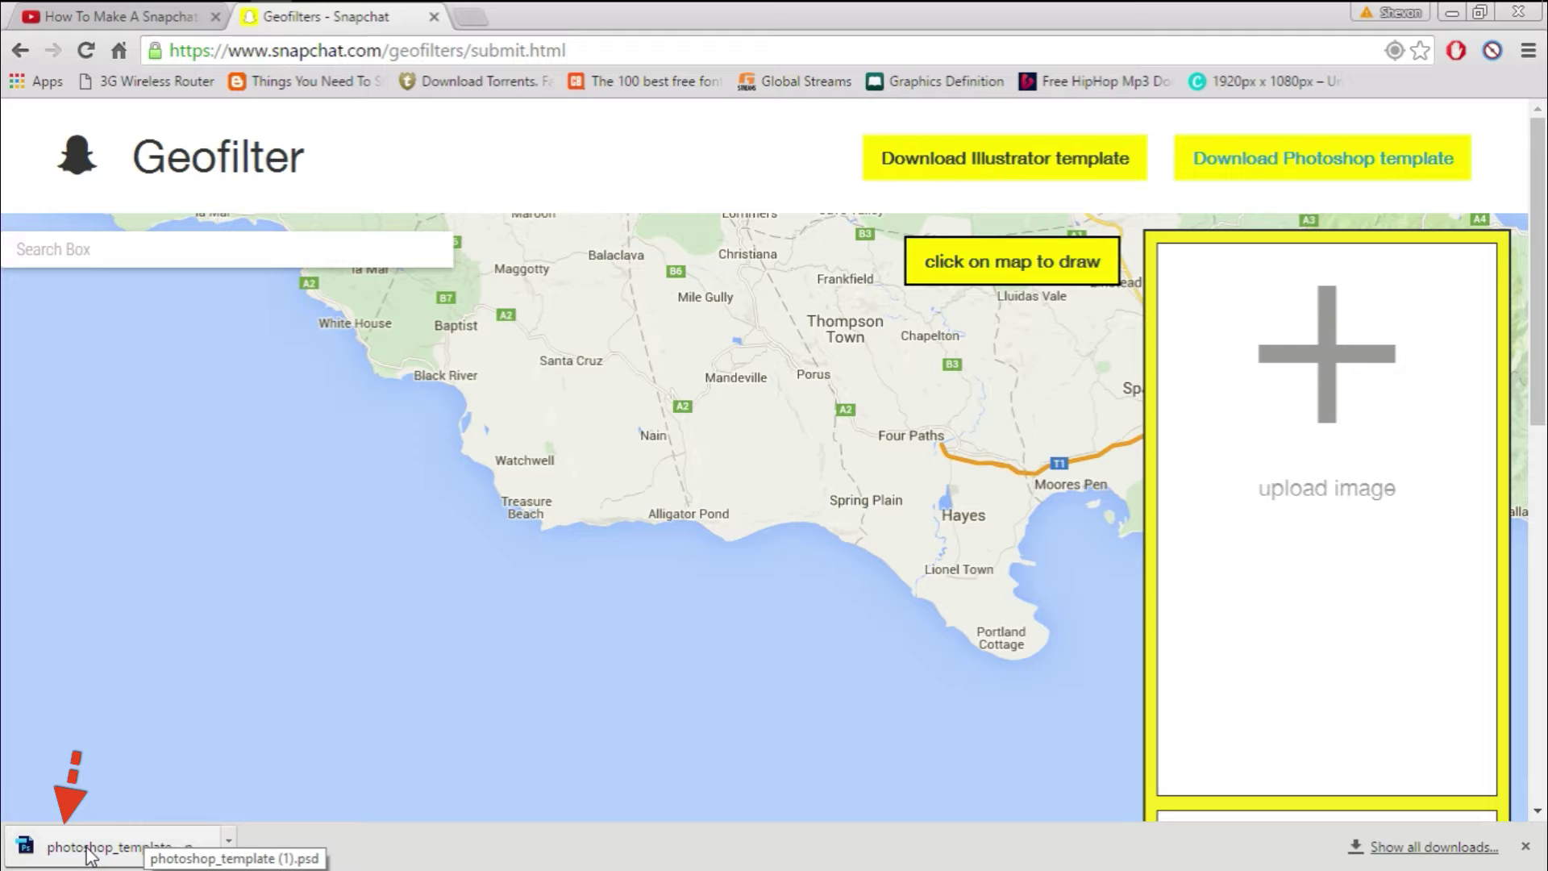
right_click(148, 860)
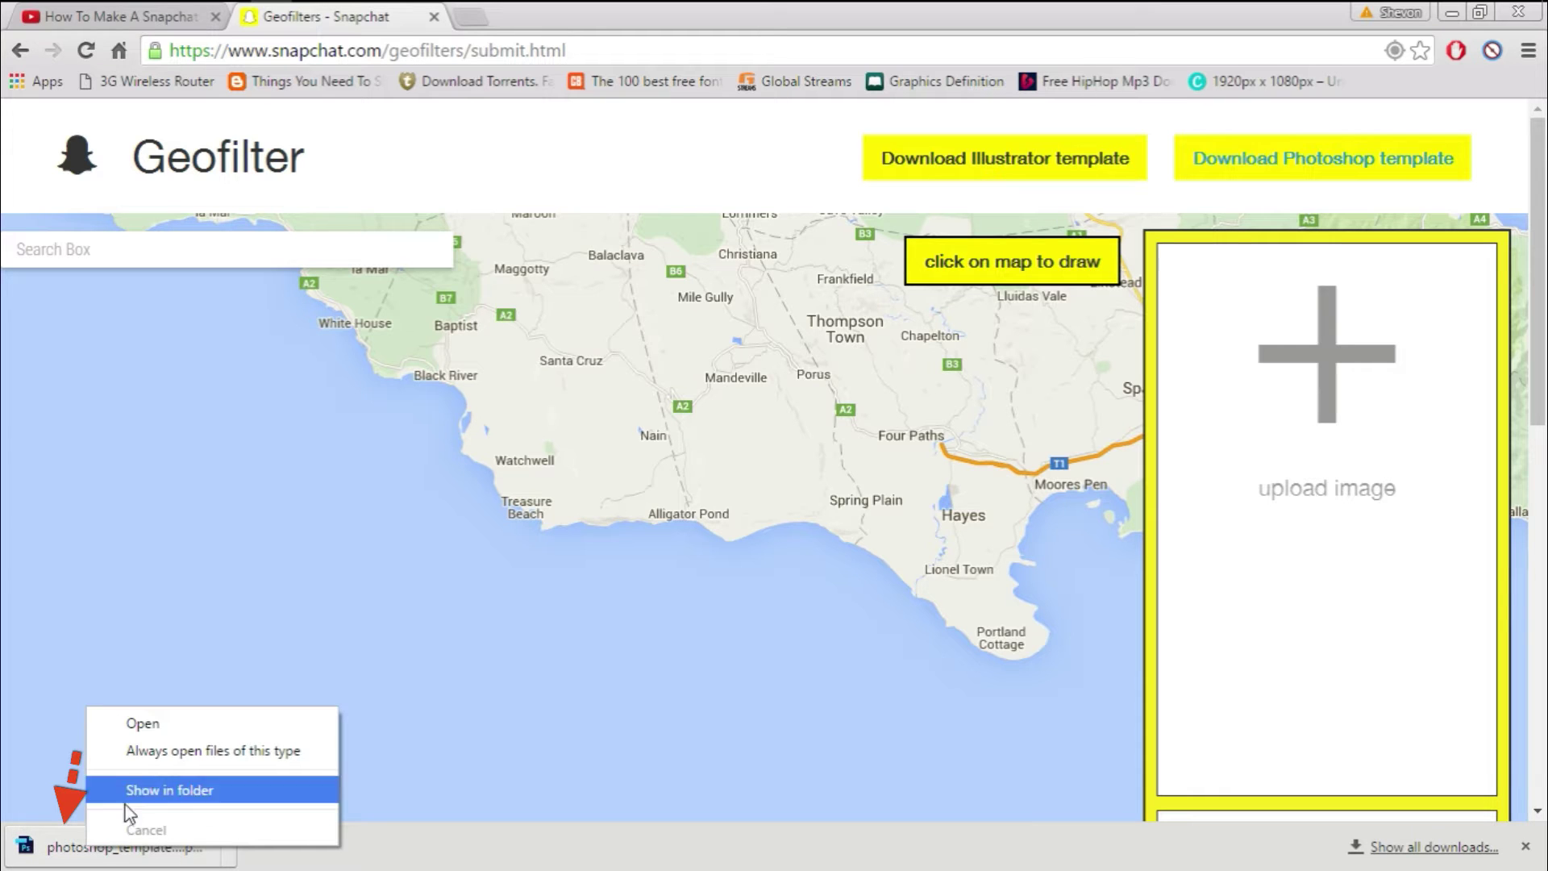
left_click(168, 722)
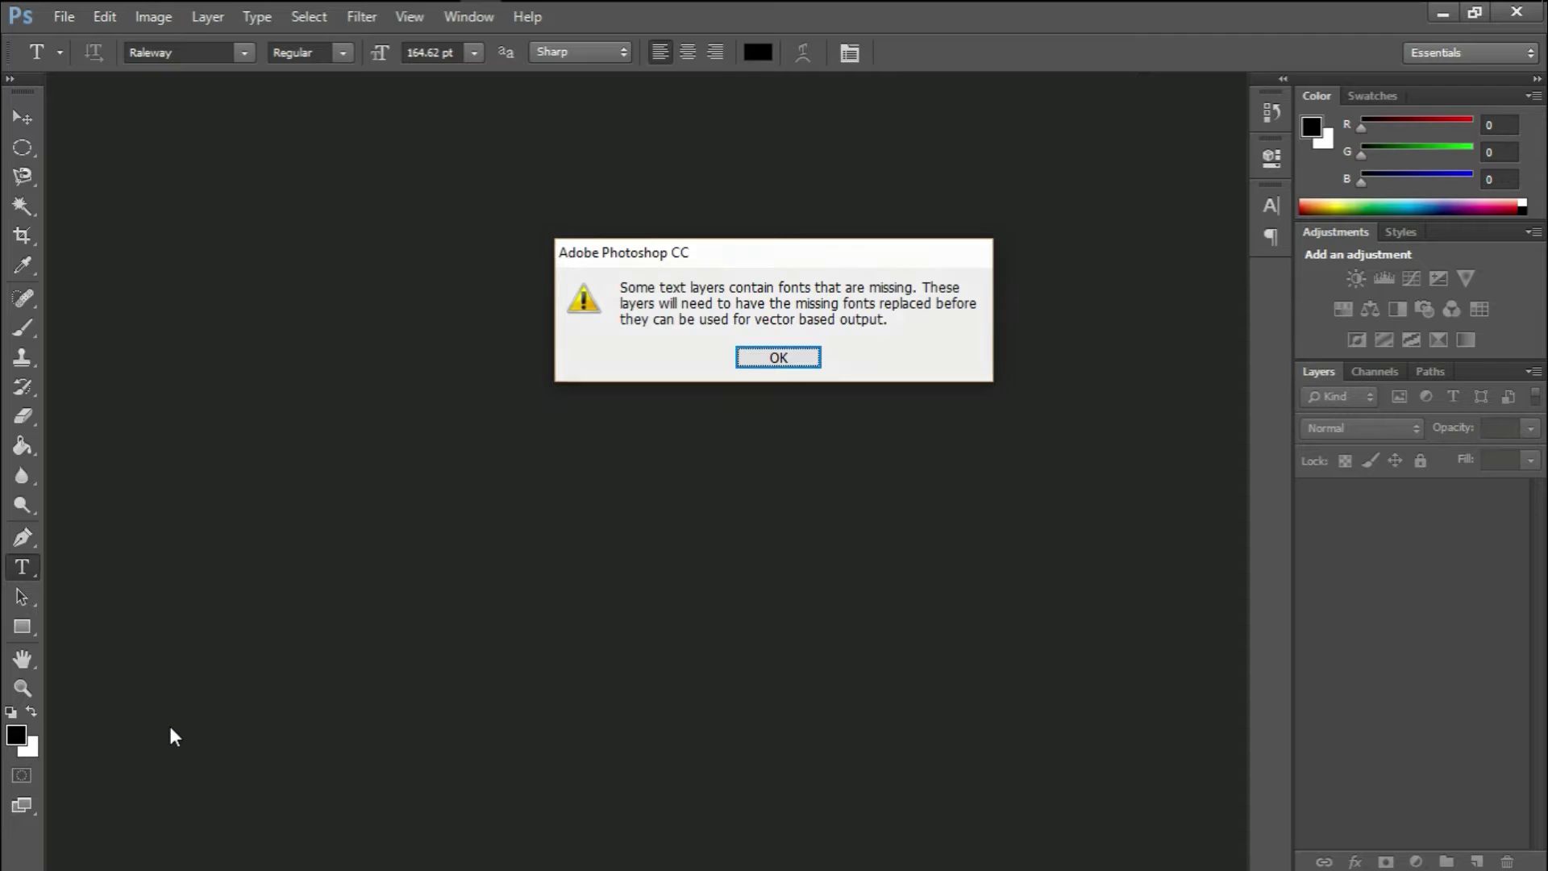
Dismiss the missing-font warnings and delete the 'Delete this text' layer, keeping only Layer 0
key("Return")
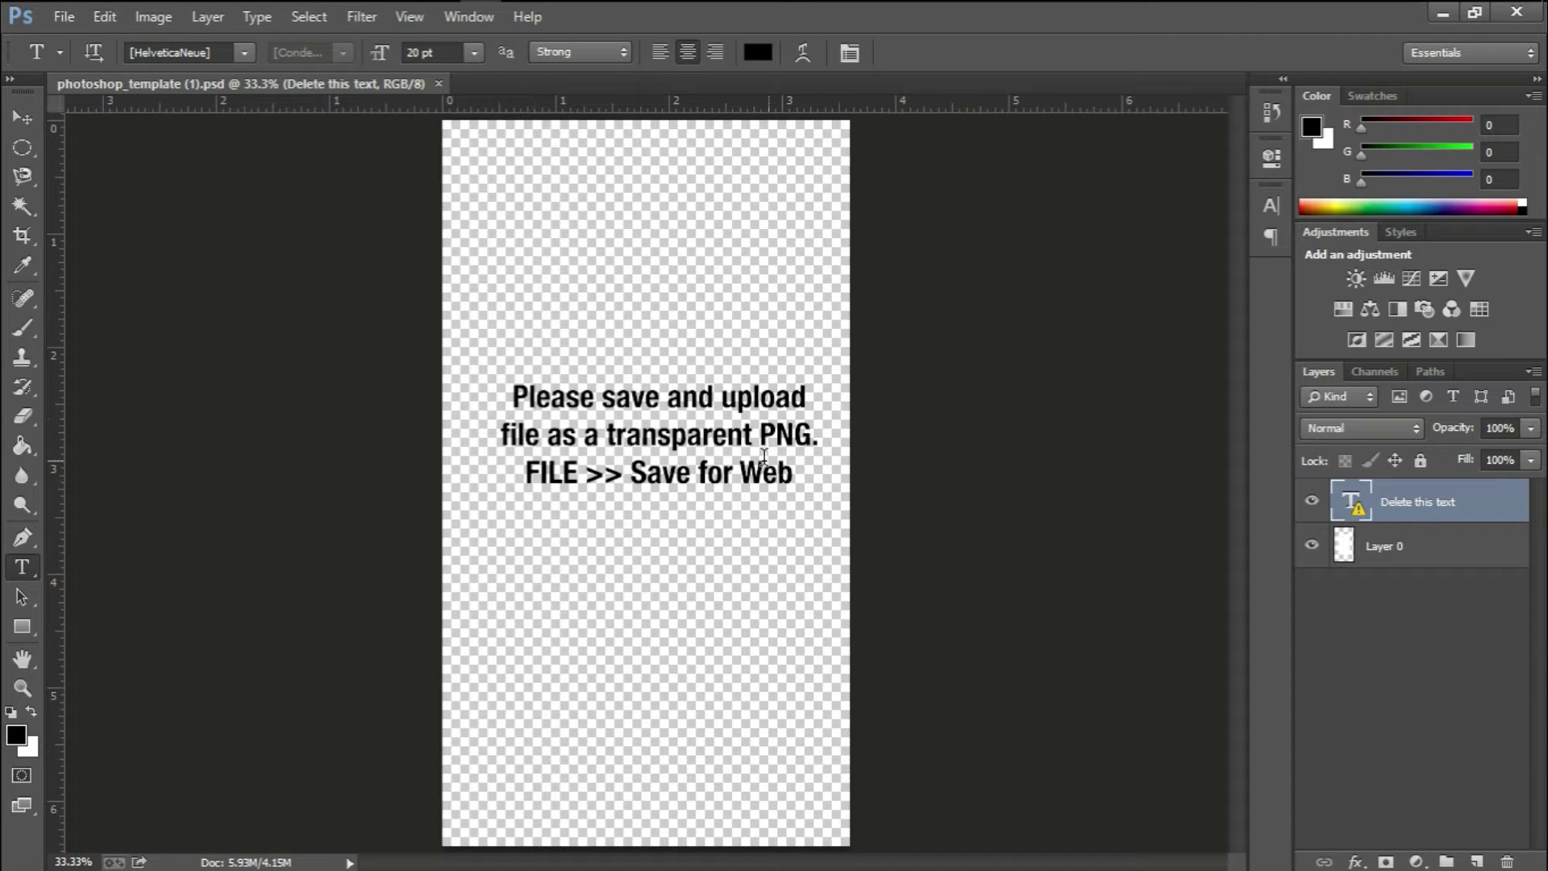
left_click(513, 395)
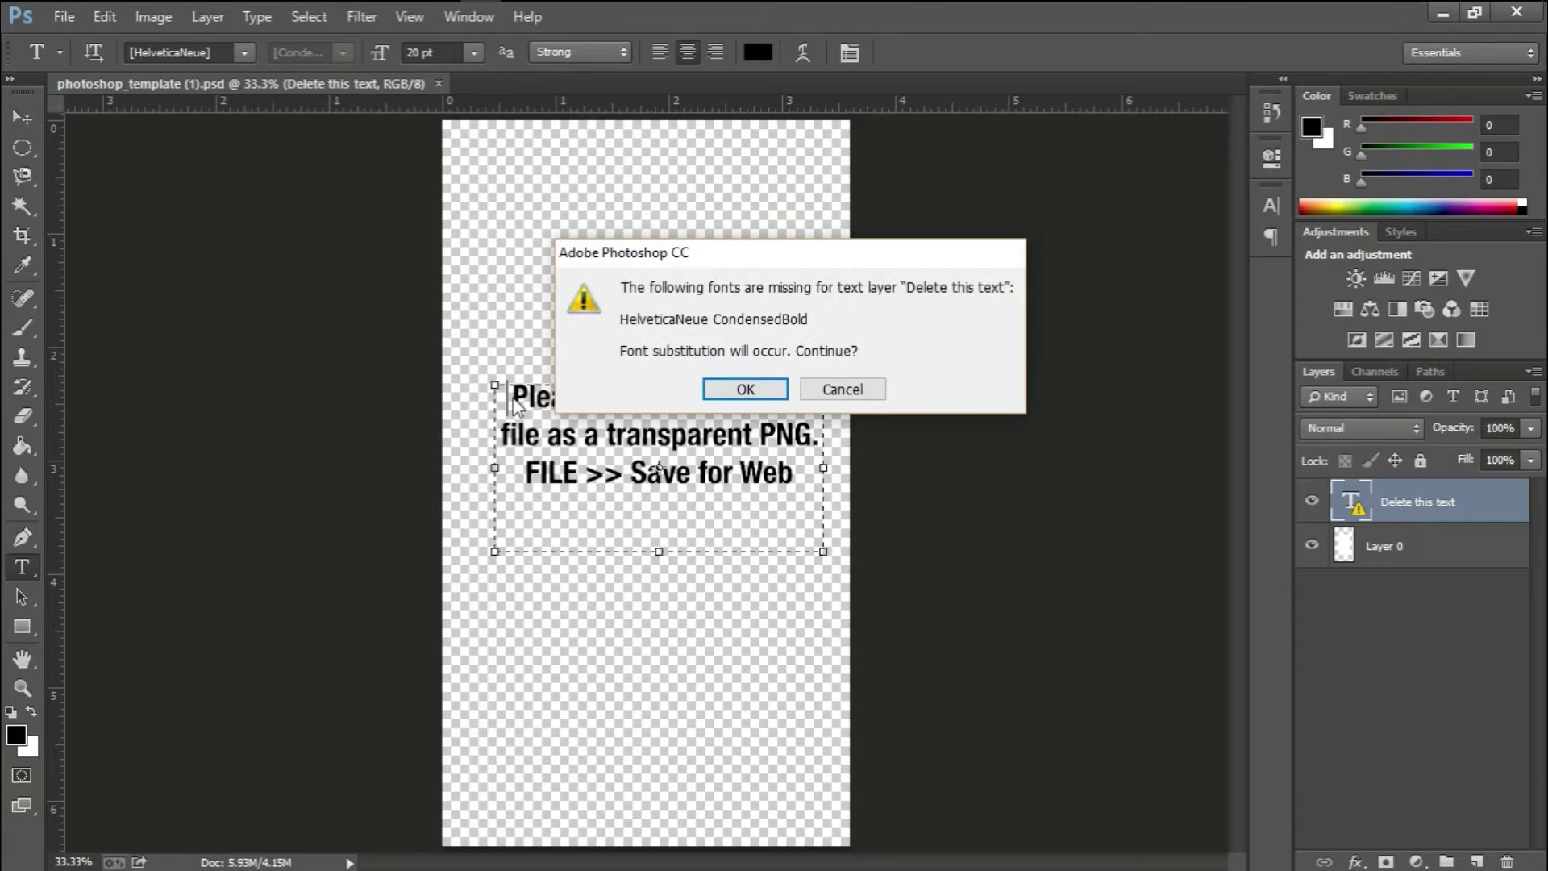
left_click(745, 390)
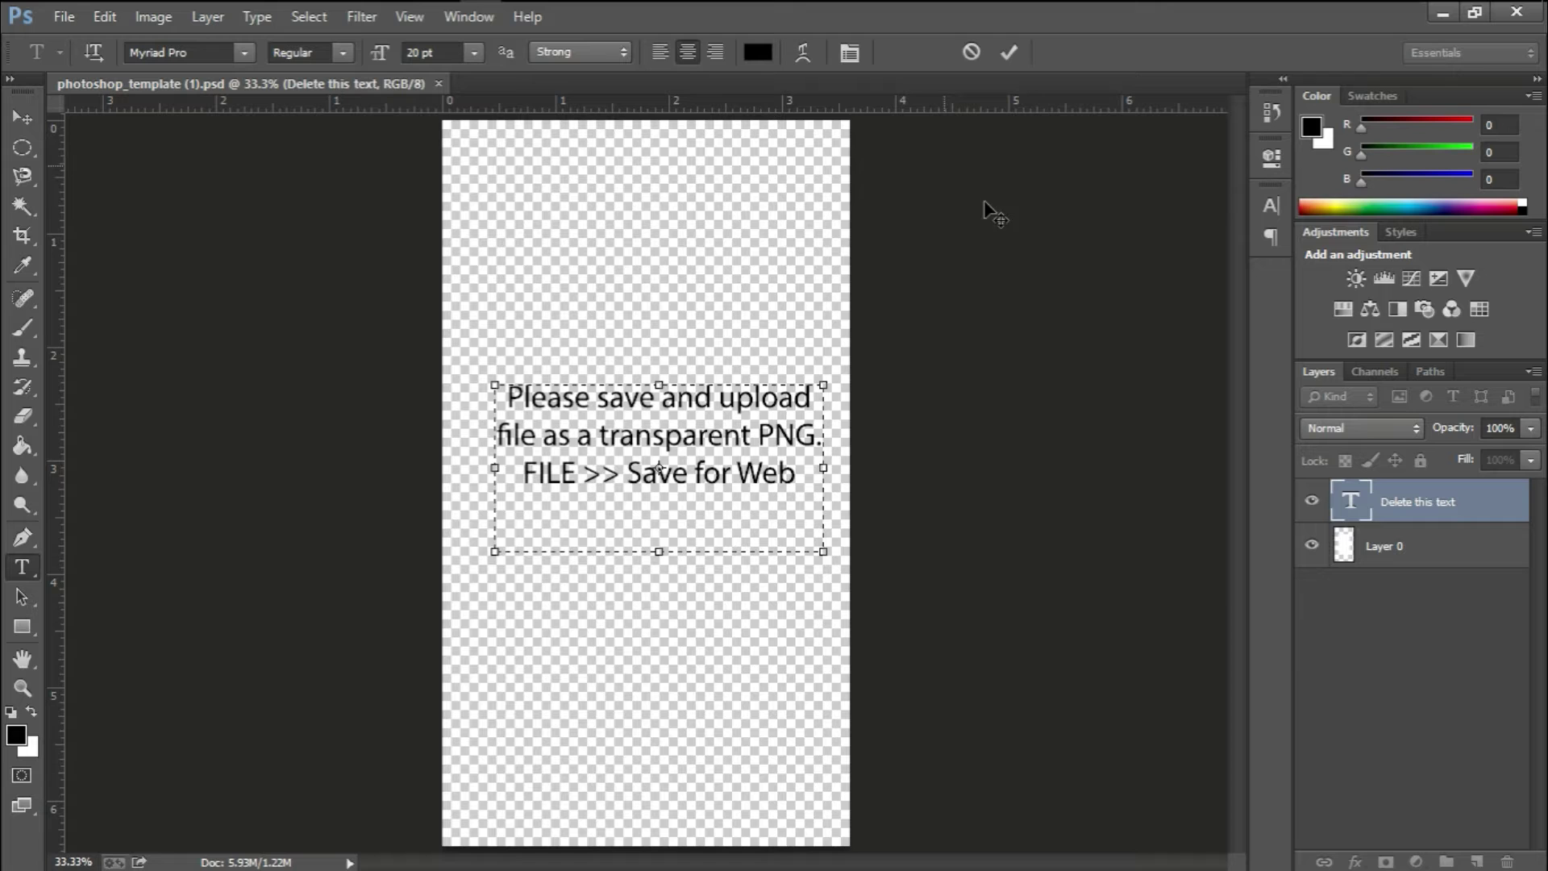
left_click(972, 56)
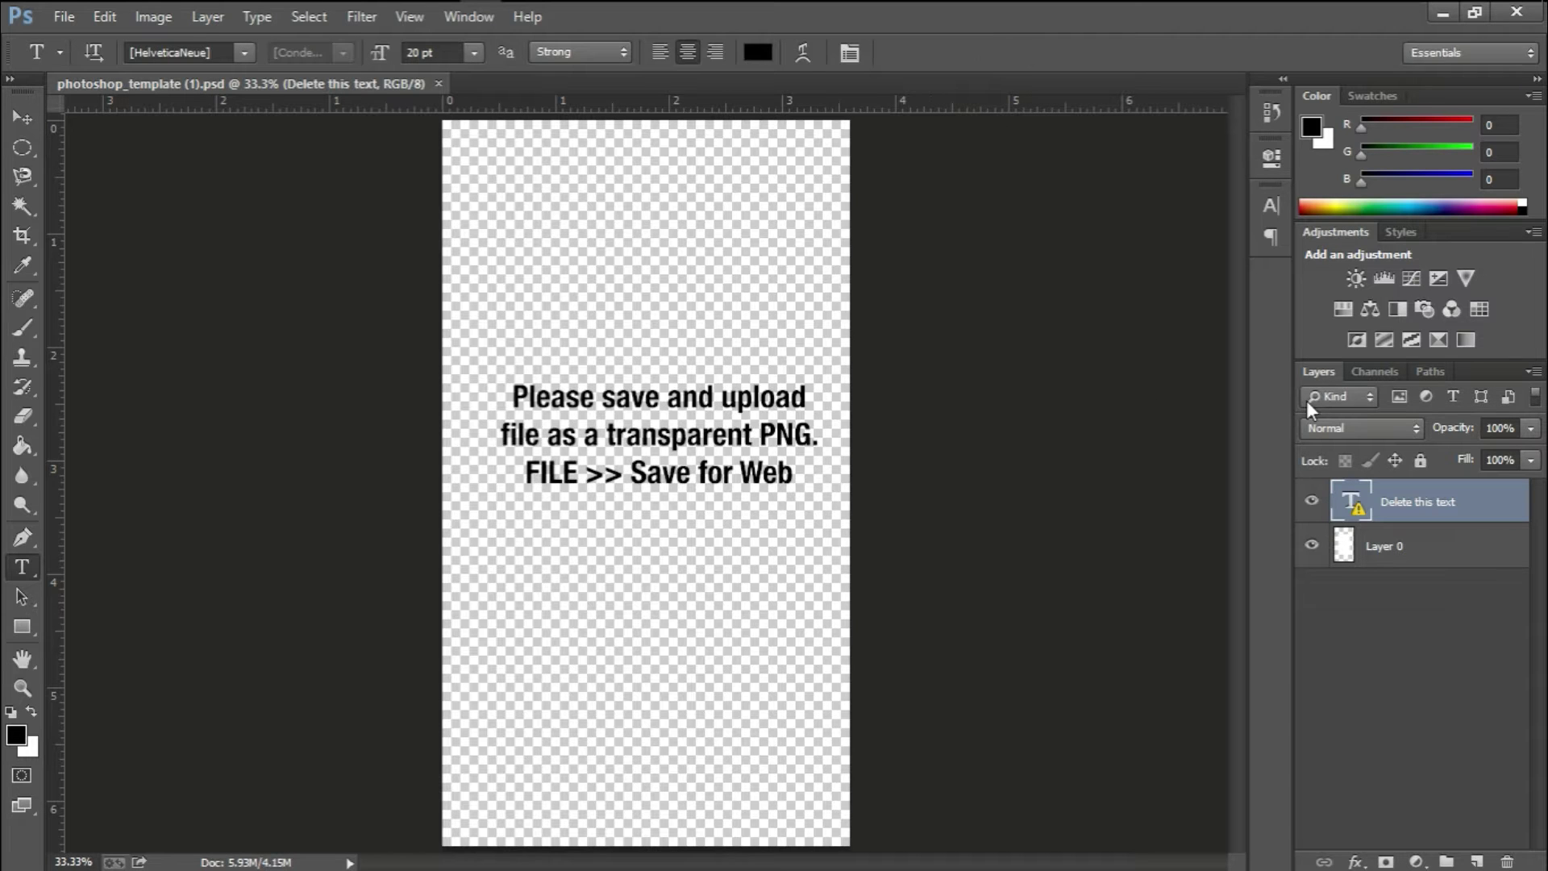
left_click(1507, 861)
key("Return")
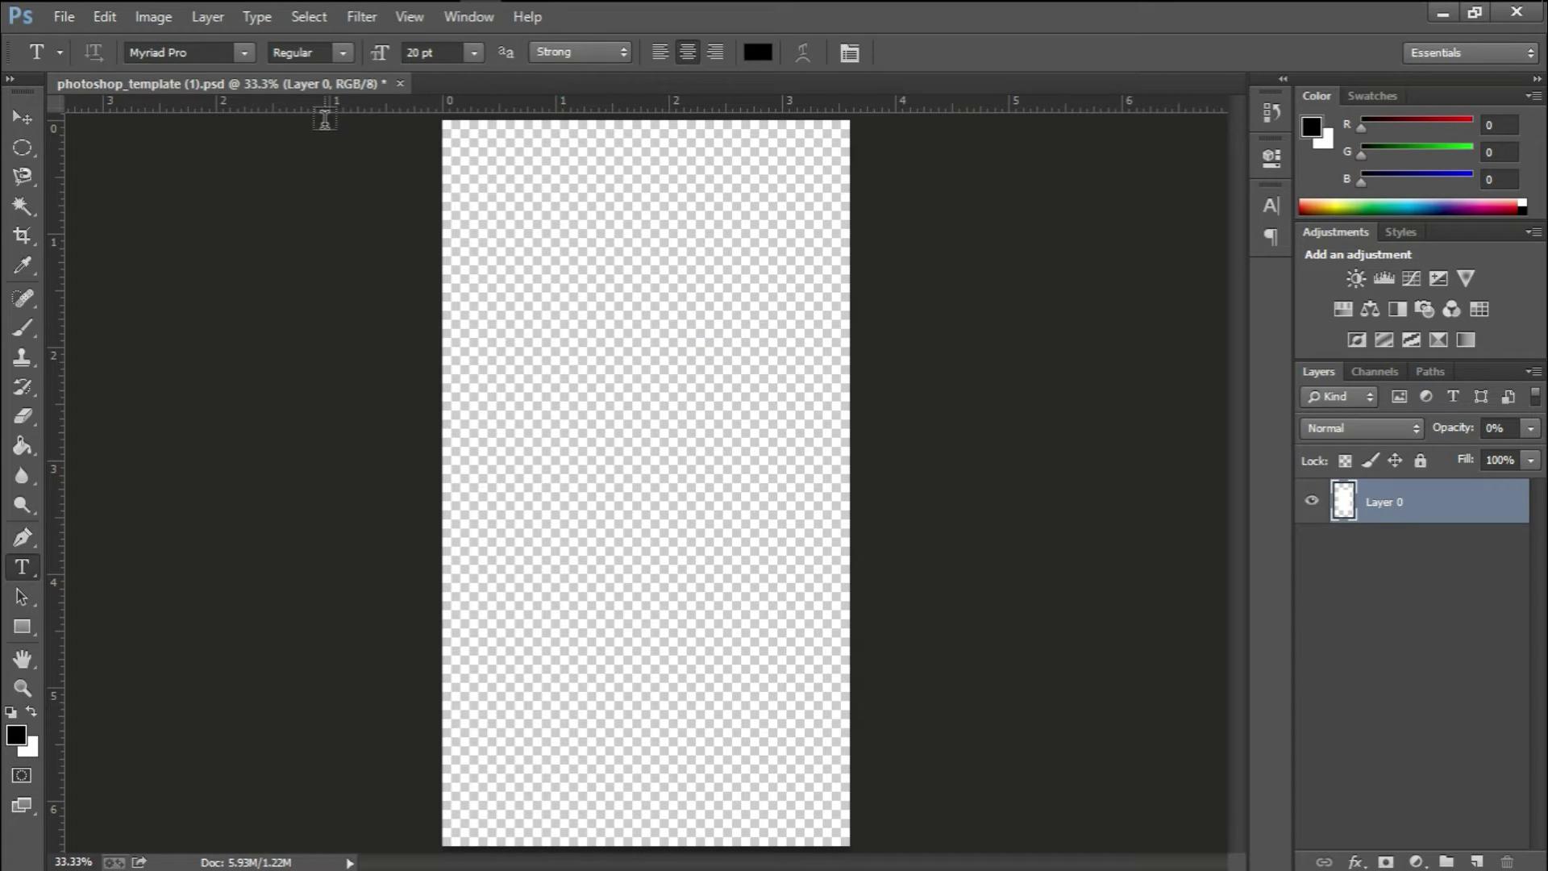
Place horizontal guides at 0.280 in and 5.890 in from the top of the canvas
left_click_drag(322, 107, 319, 177)
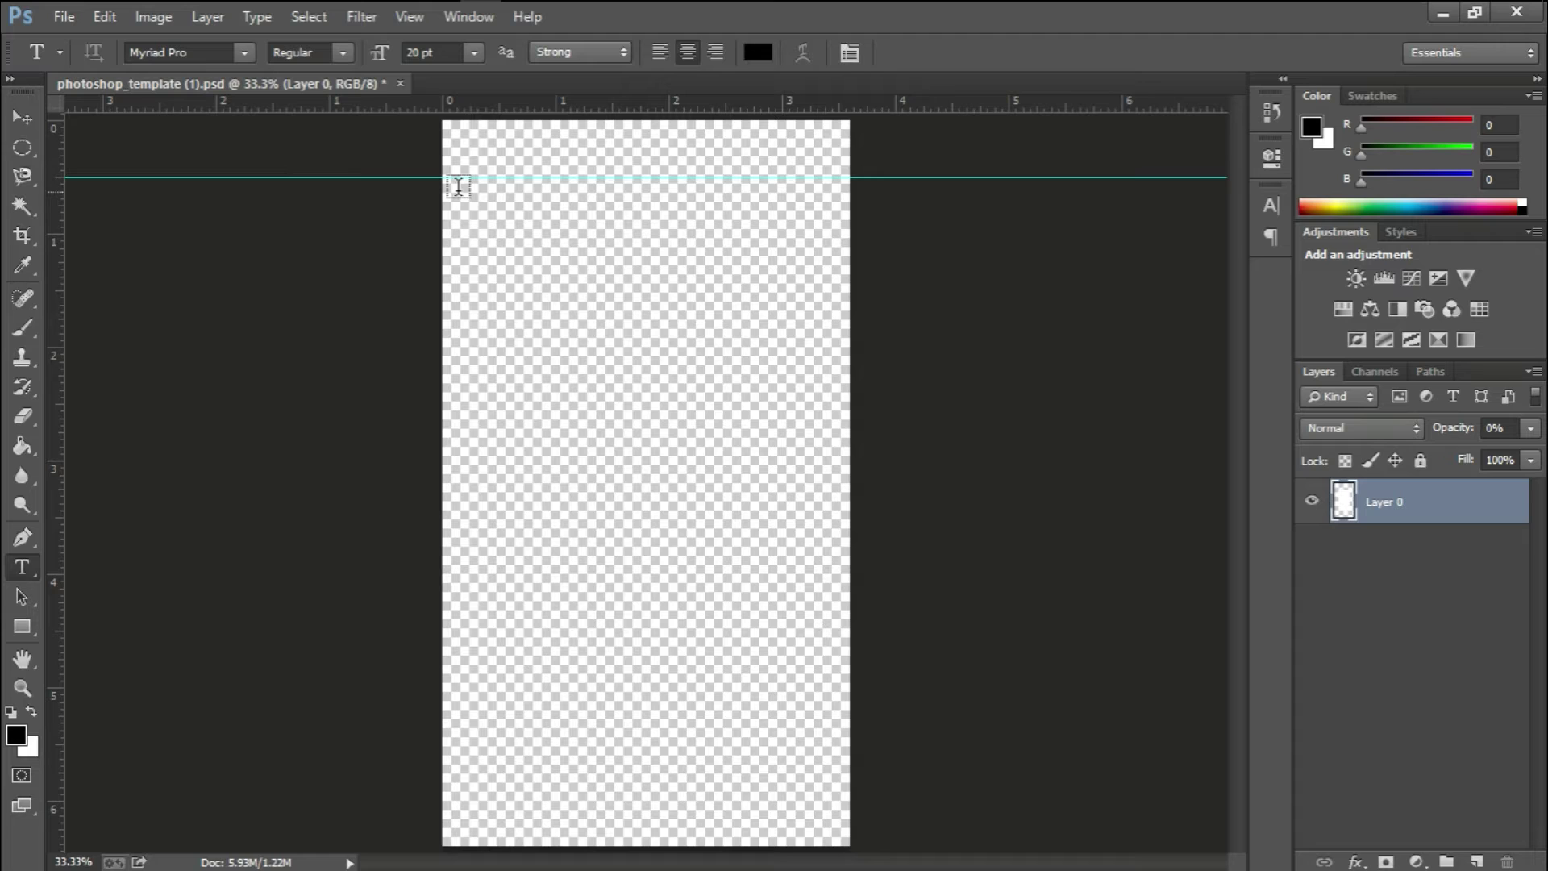
left_click_drag(567, 105, 560, 787)
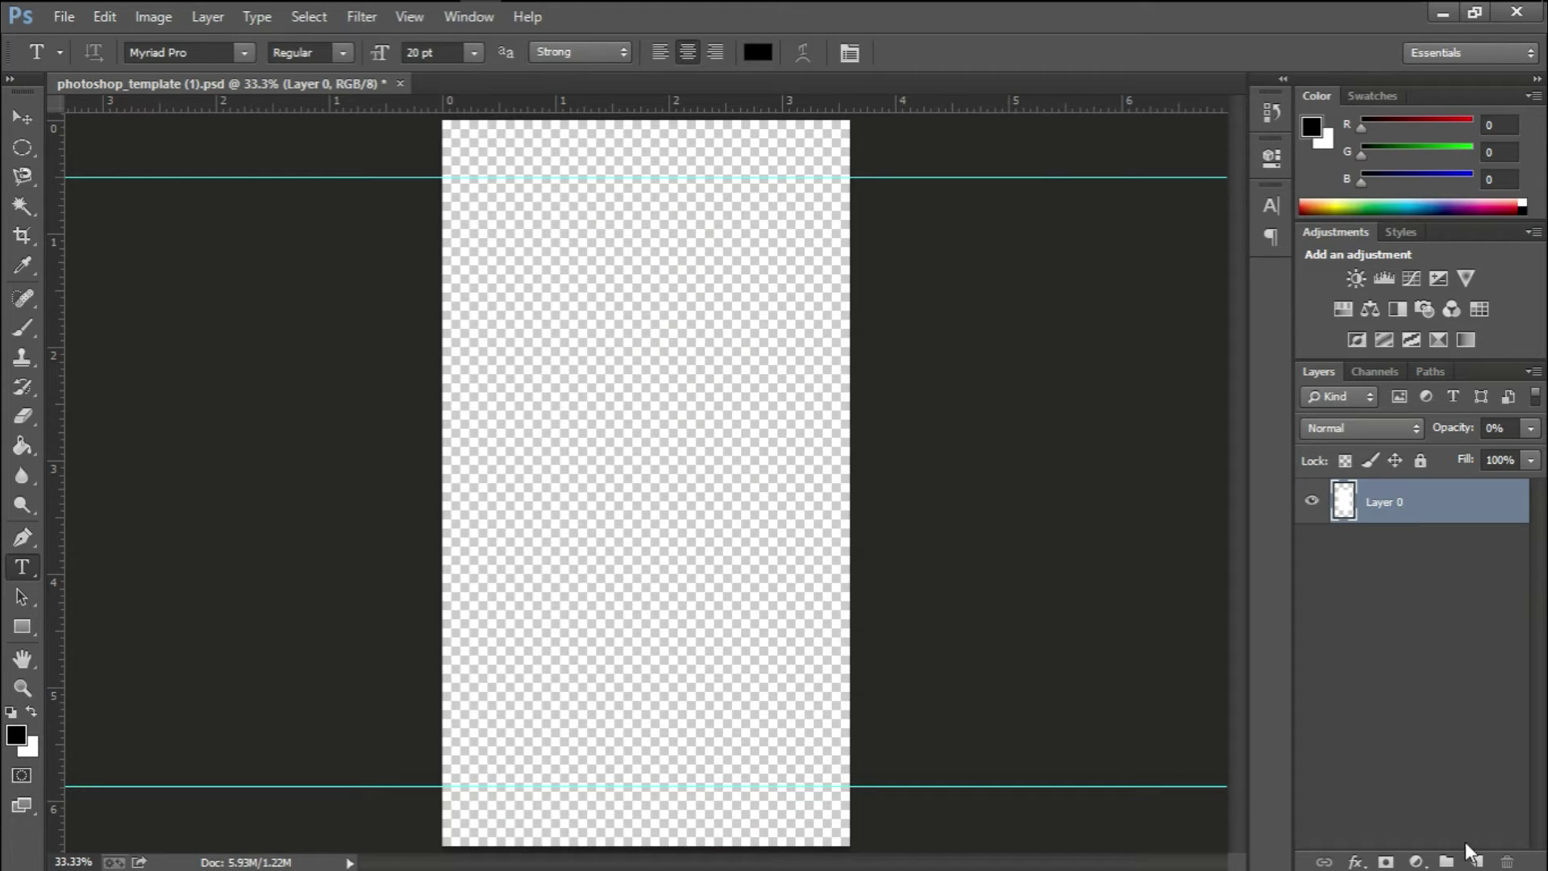
Add a new layer and rename it 'text'
left_click(1477, 861)
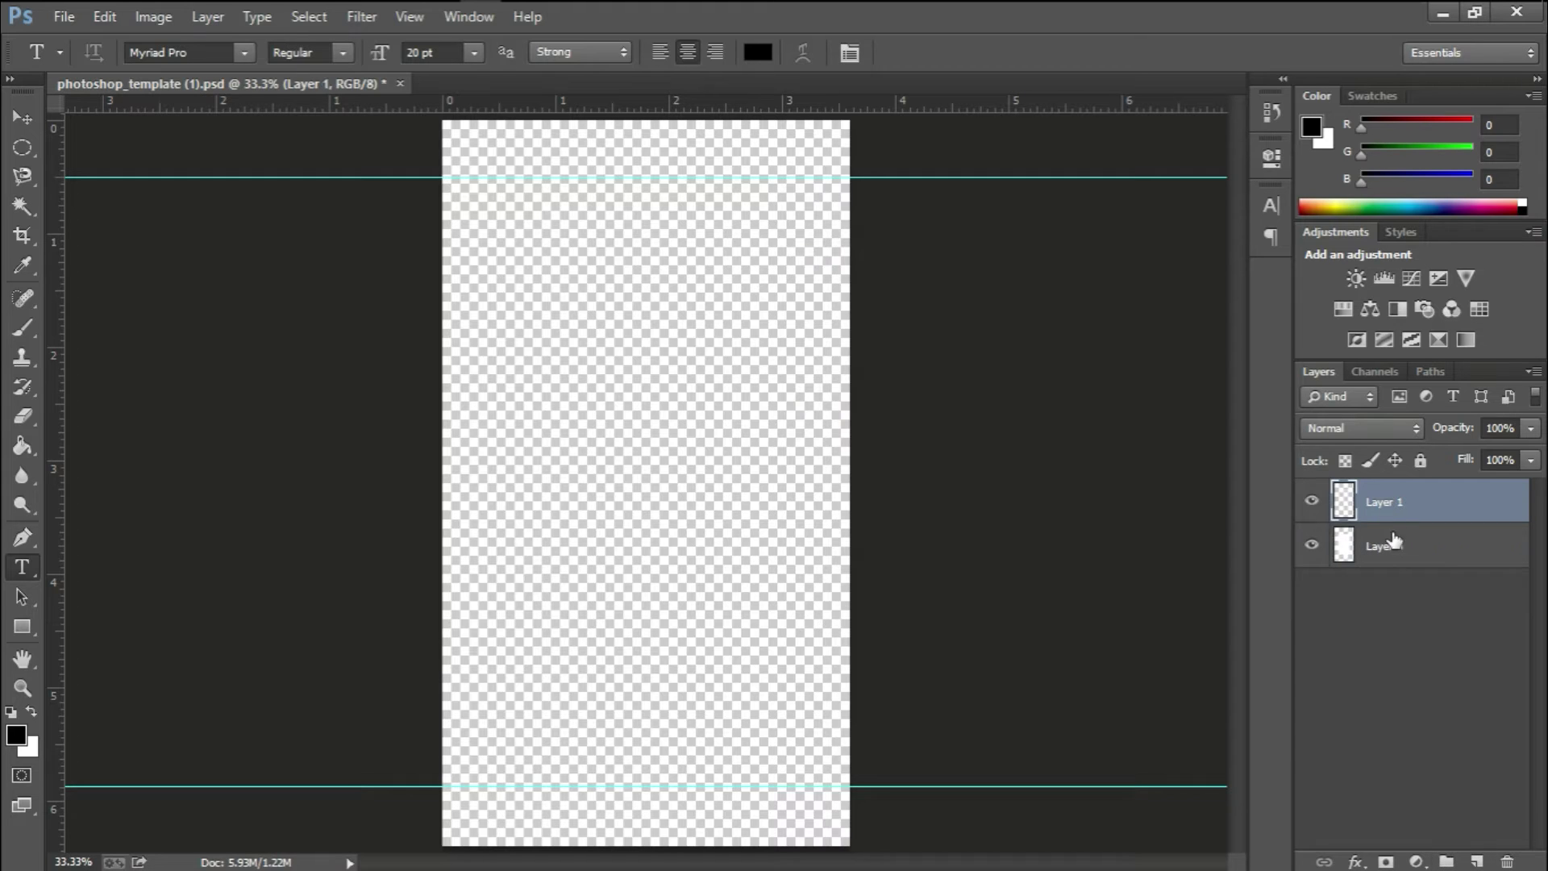
double_click(1384, 503)
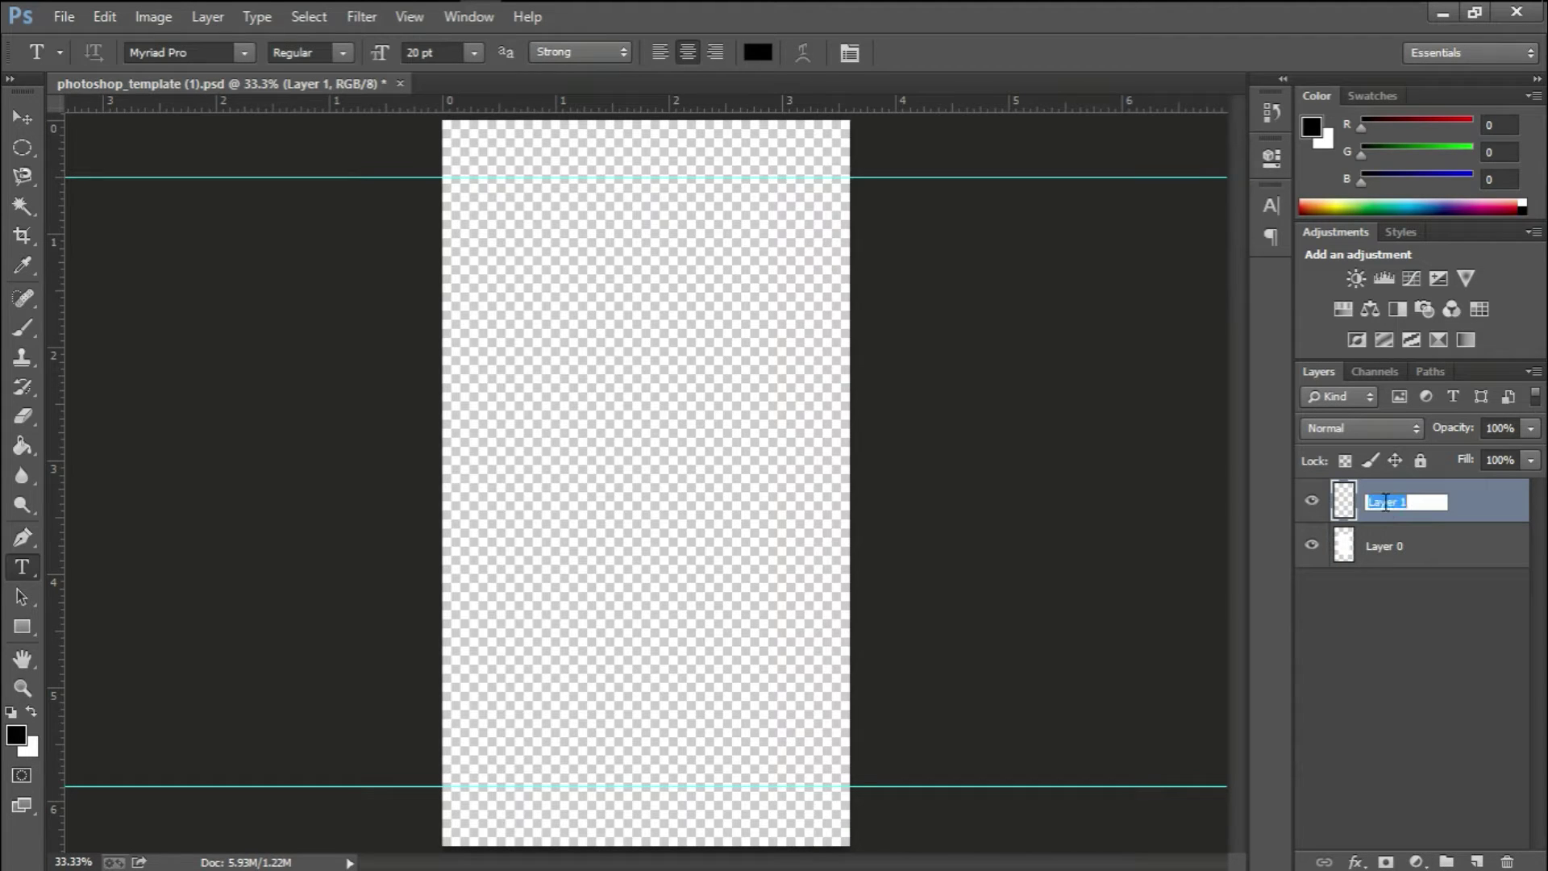
type("text")
key("Return")
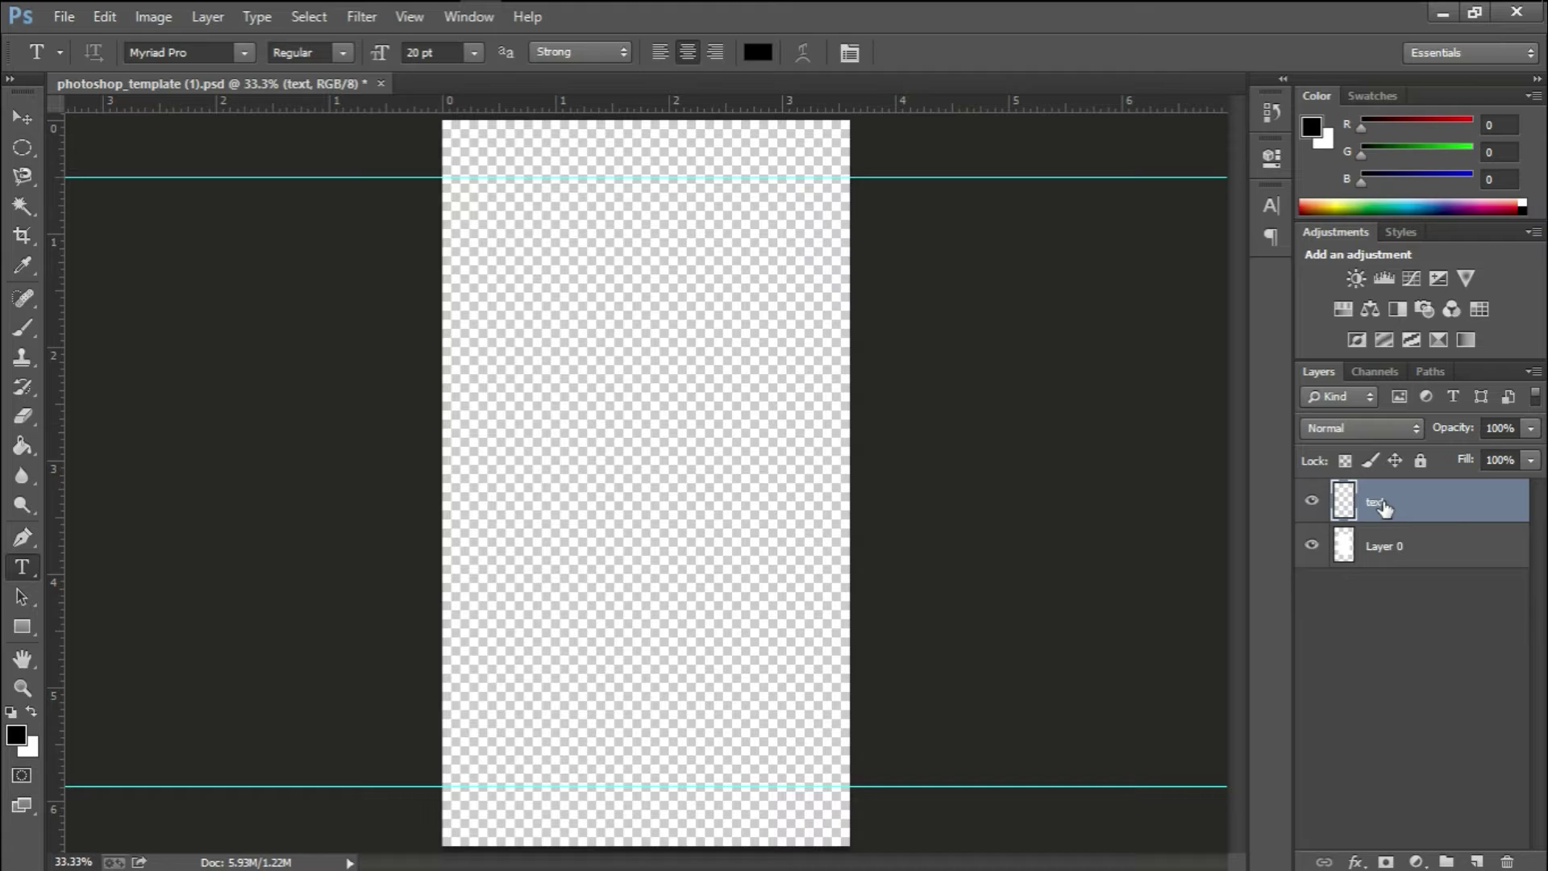
Type MANDEVILLE near the bottom centre of the canvas and enlarge it to 44 pt
left_click(491, 718)
type("MAN")
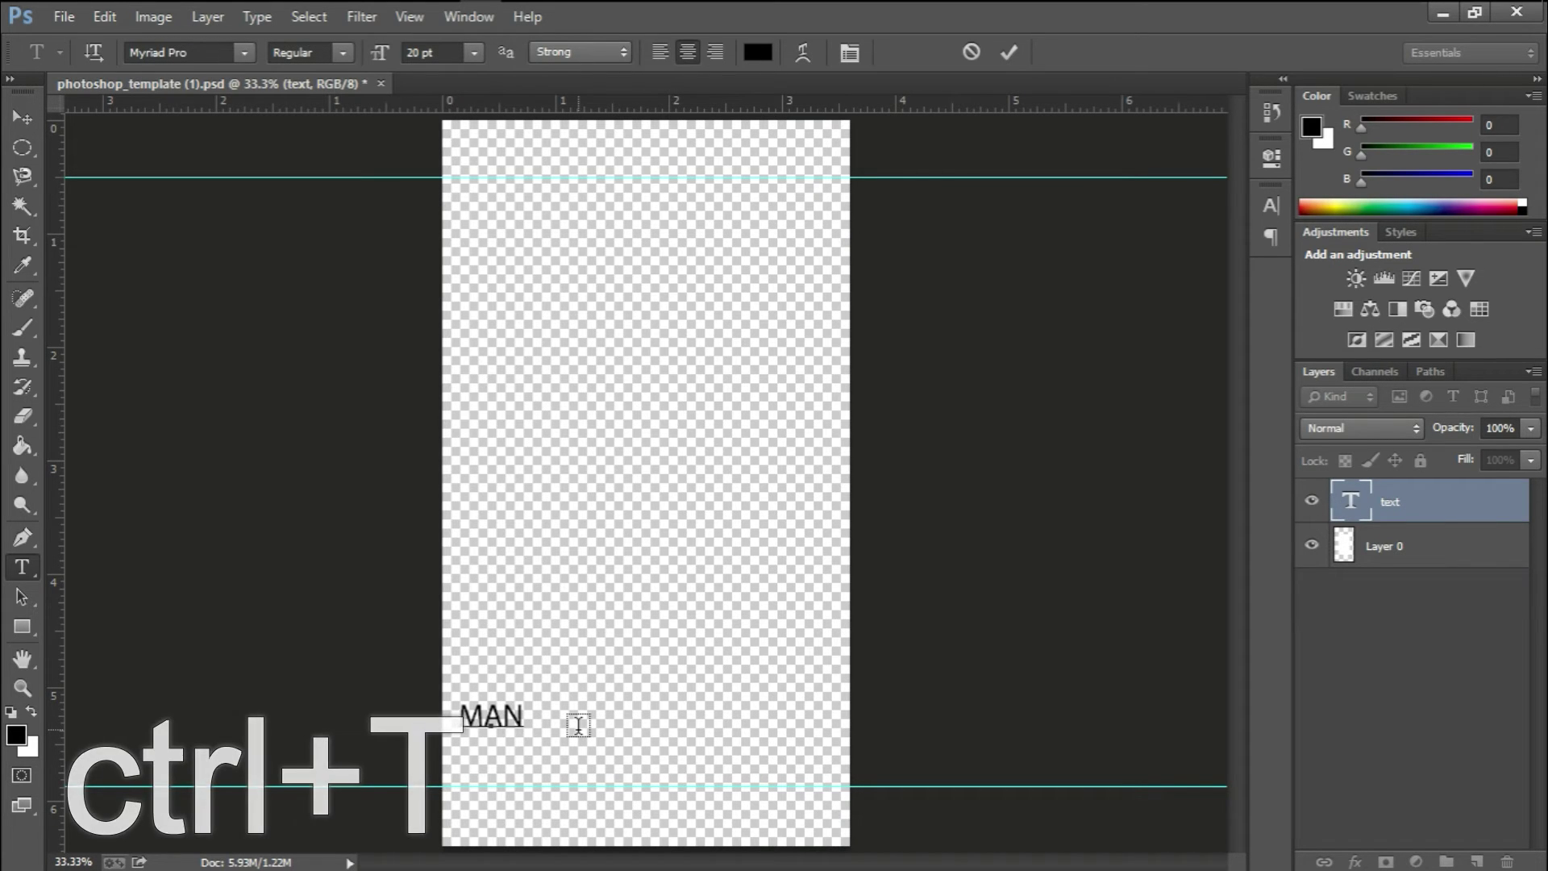
type("DE")
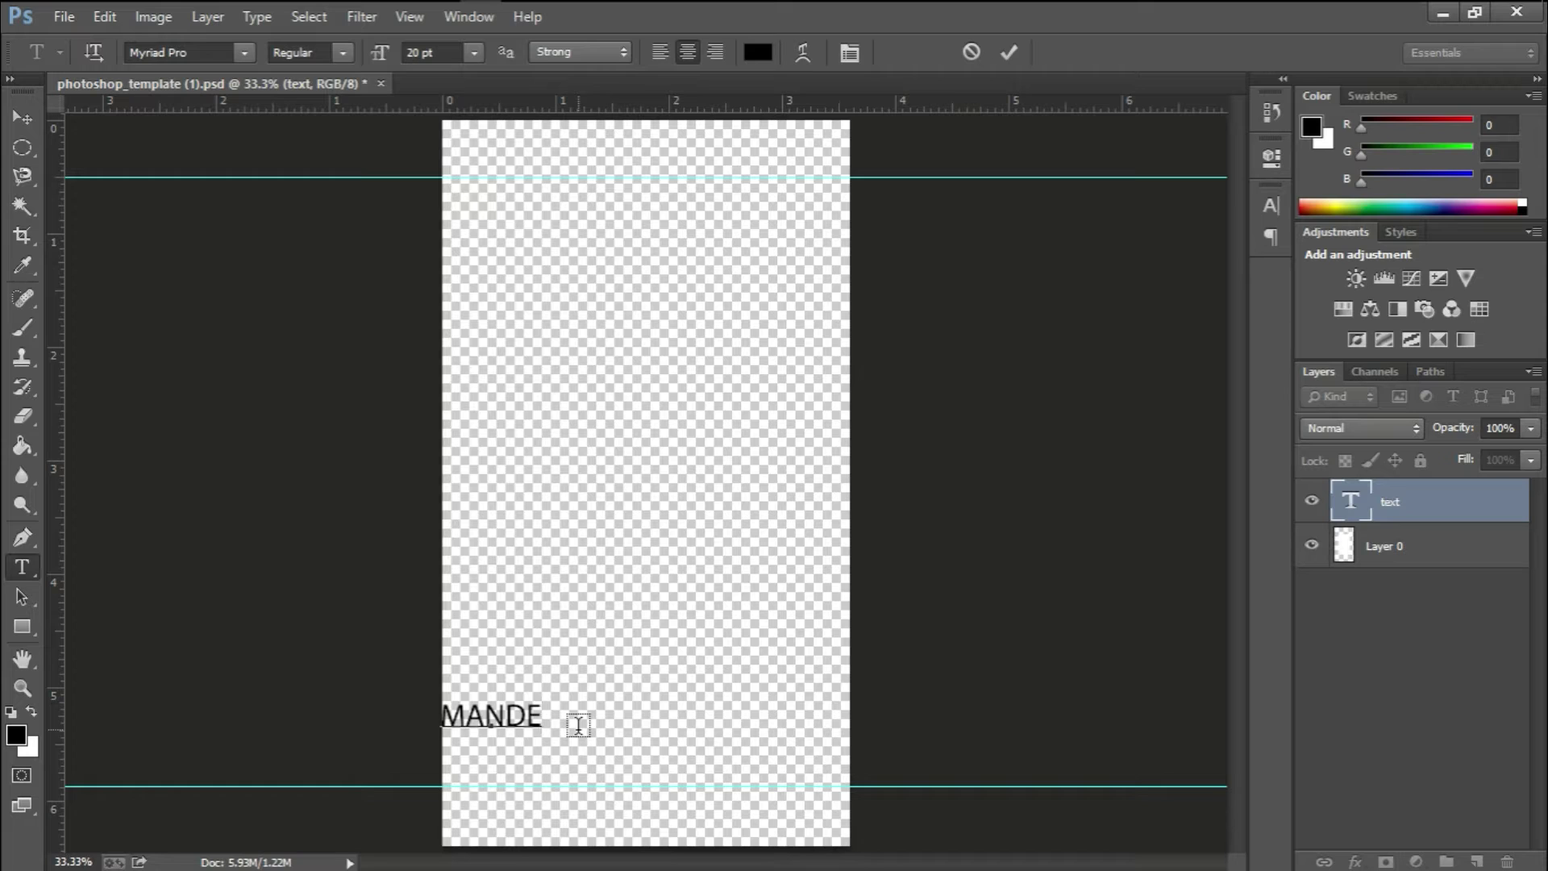
type("VILLE")
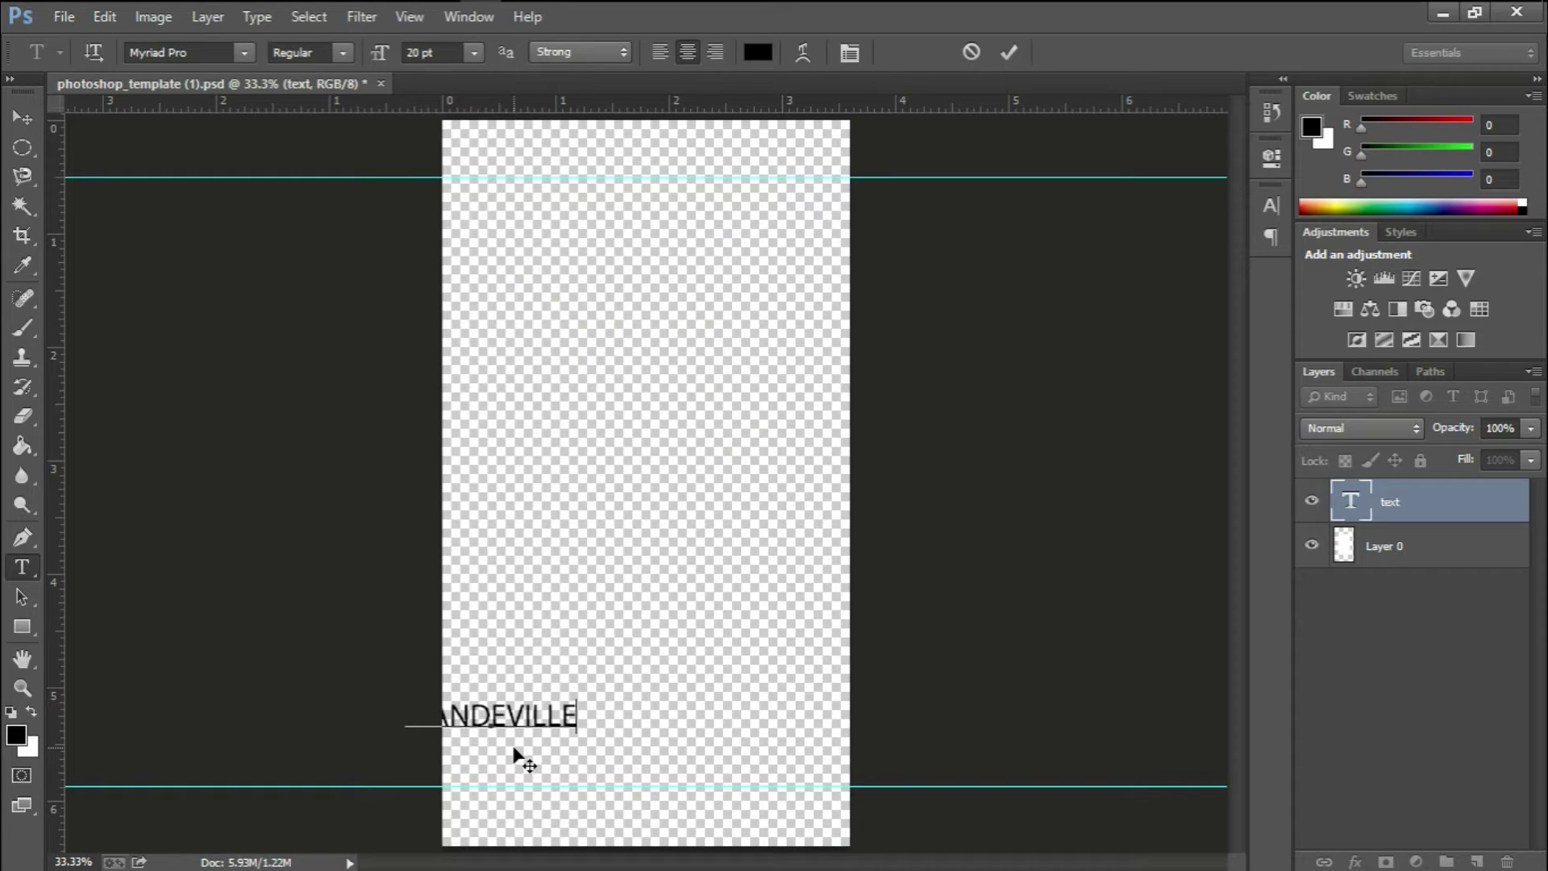
left_click_drag(514, 750, 664, 777)
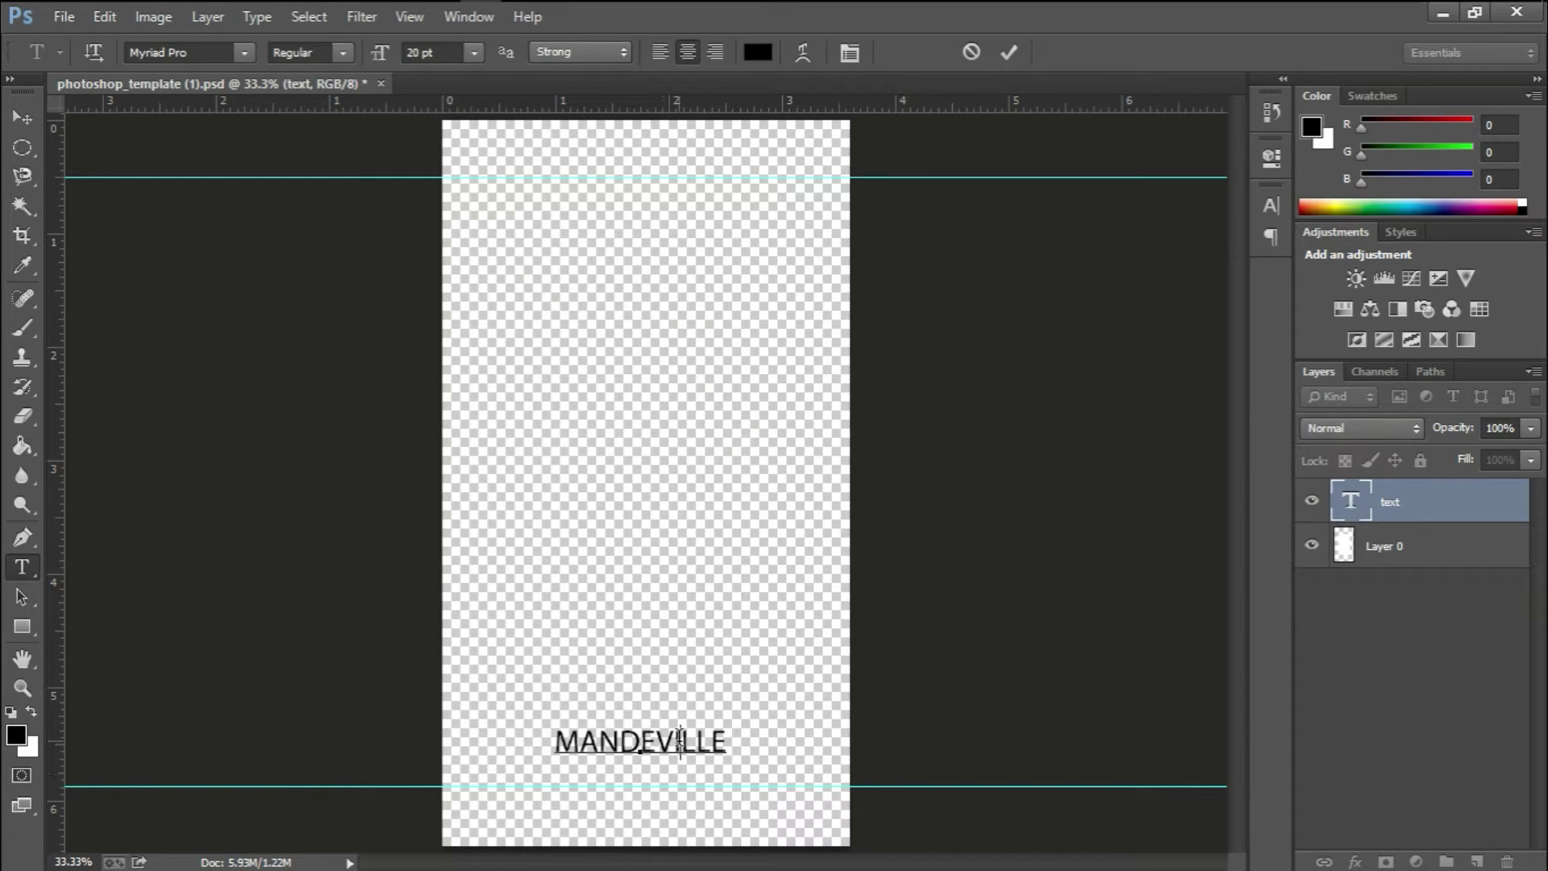
double_click(681, 740)
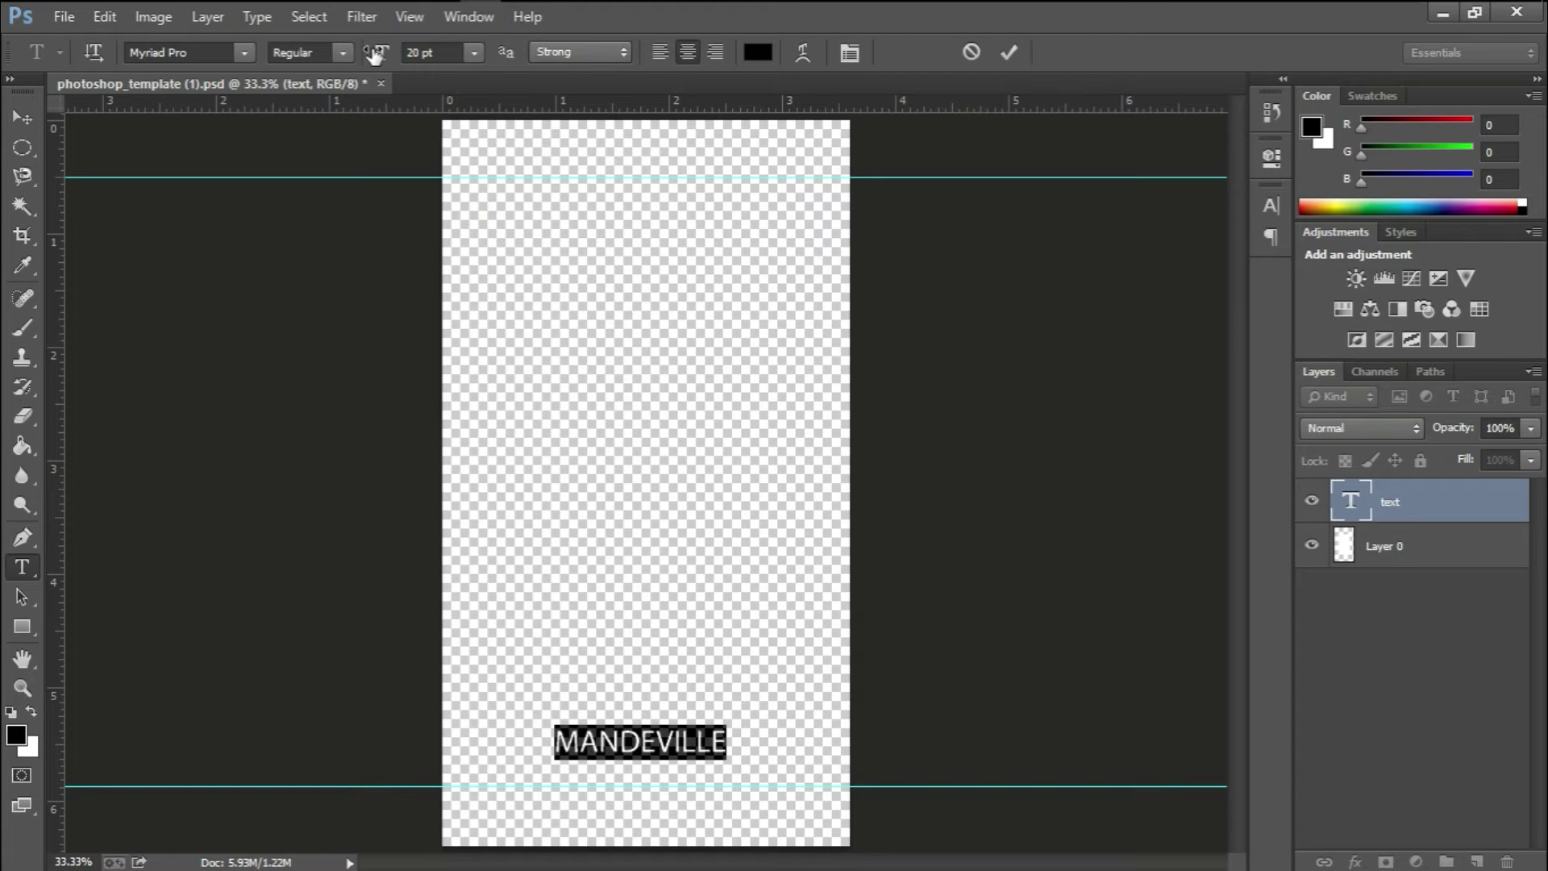
left_click_drag(384, 54, 416, 53)
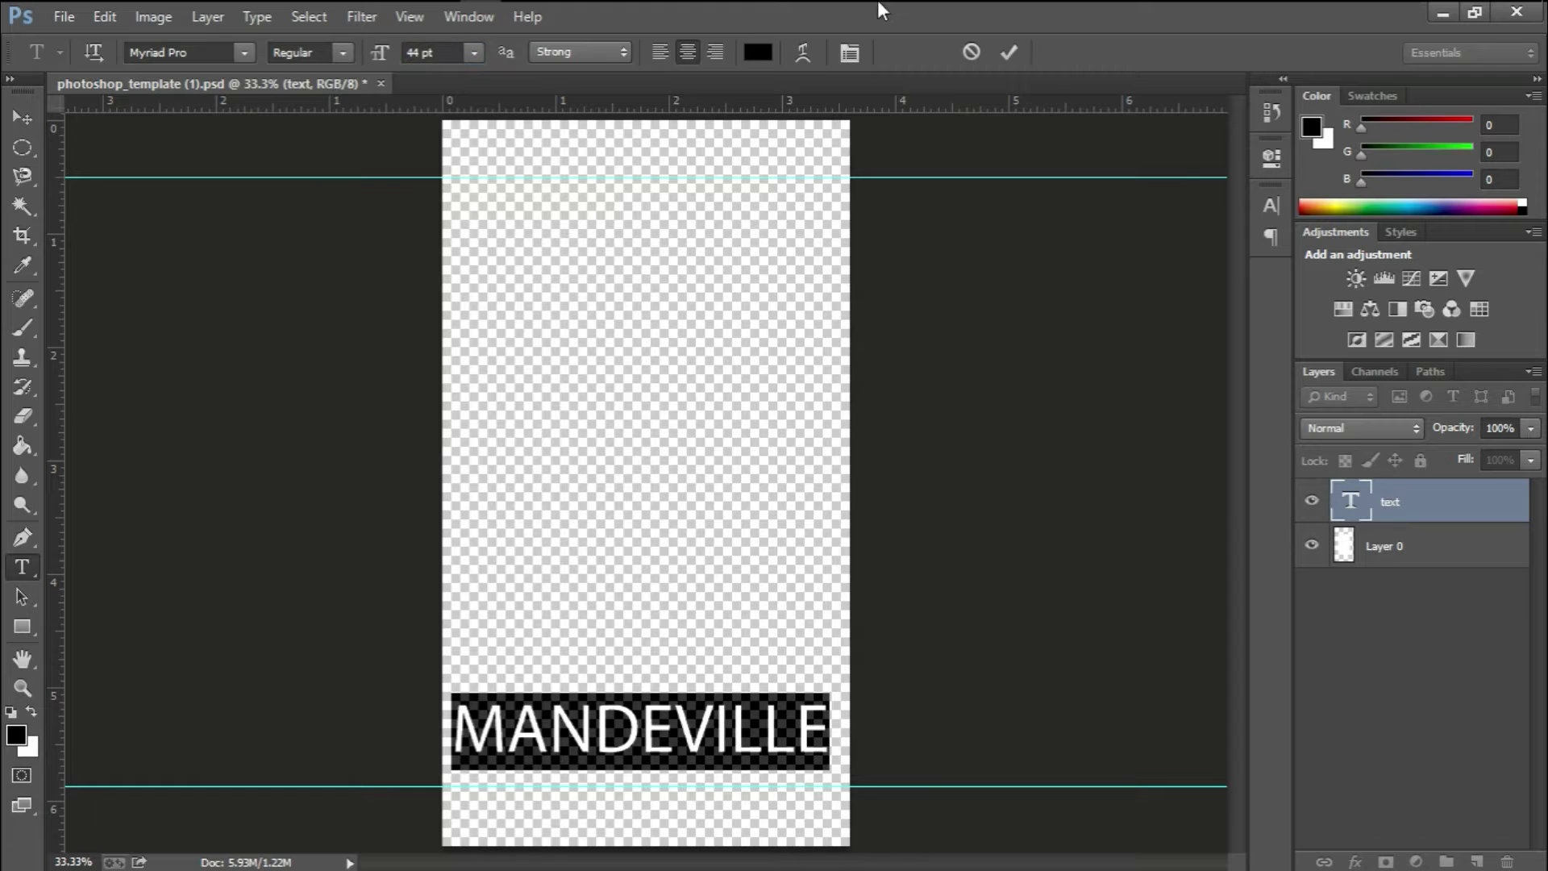
Zoom to 50% and move MANDEVILLE down to rest just above the bottom guide
left_click(1008, 51)
key("ctrl+plus")
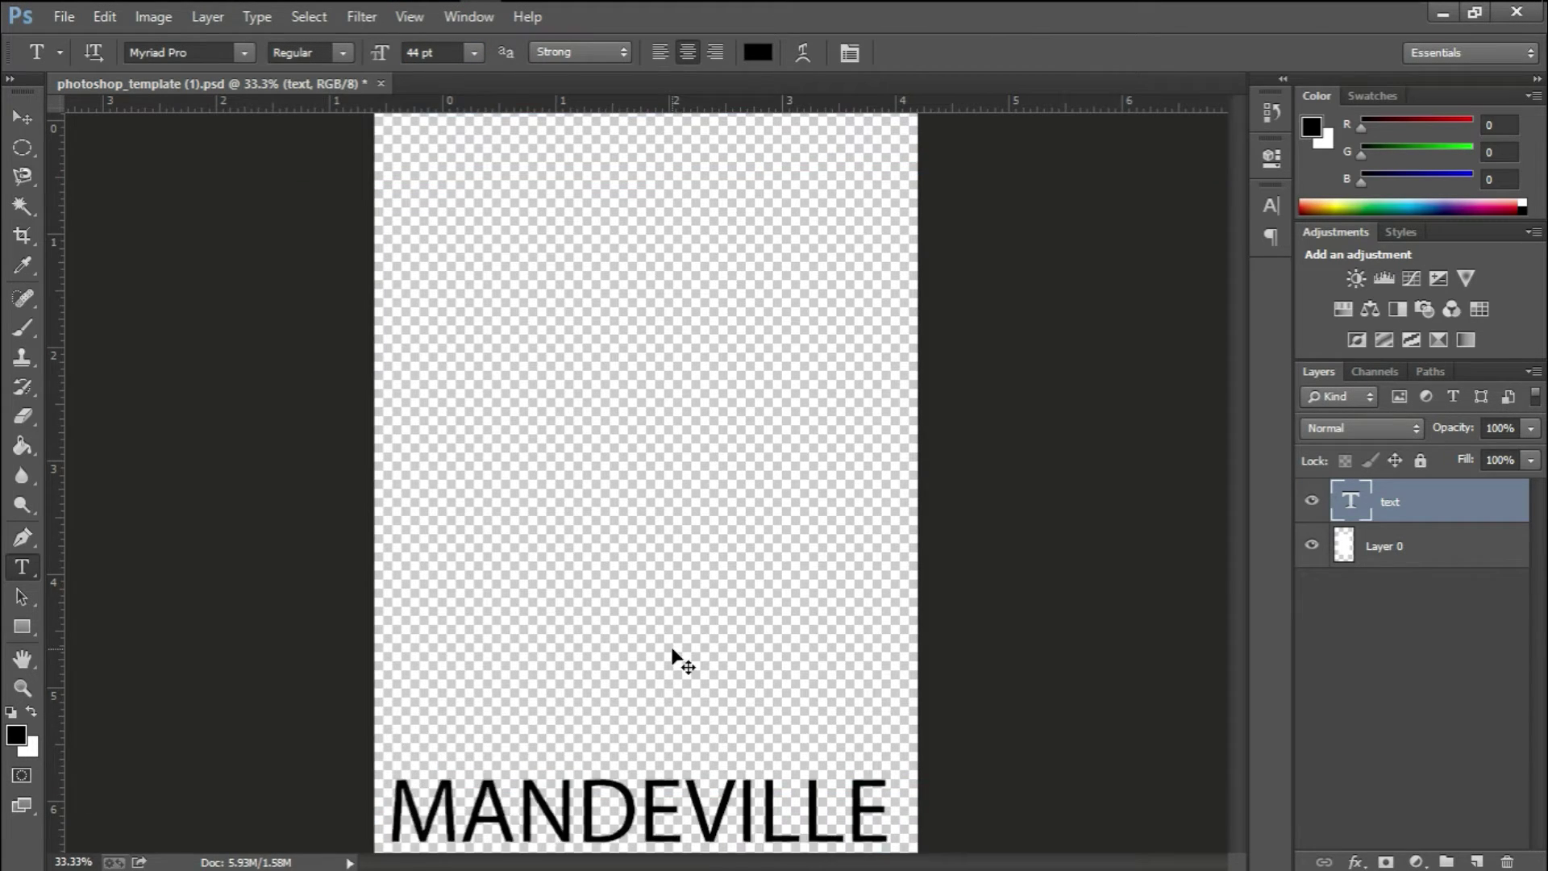
scroll(672, 645, "down", 5)
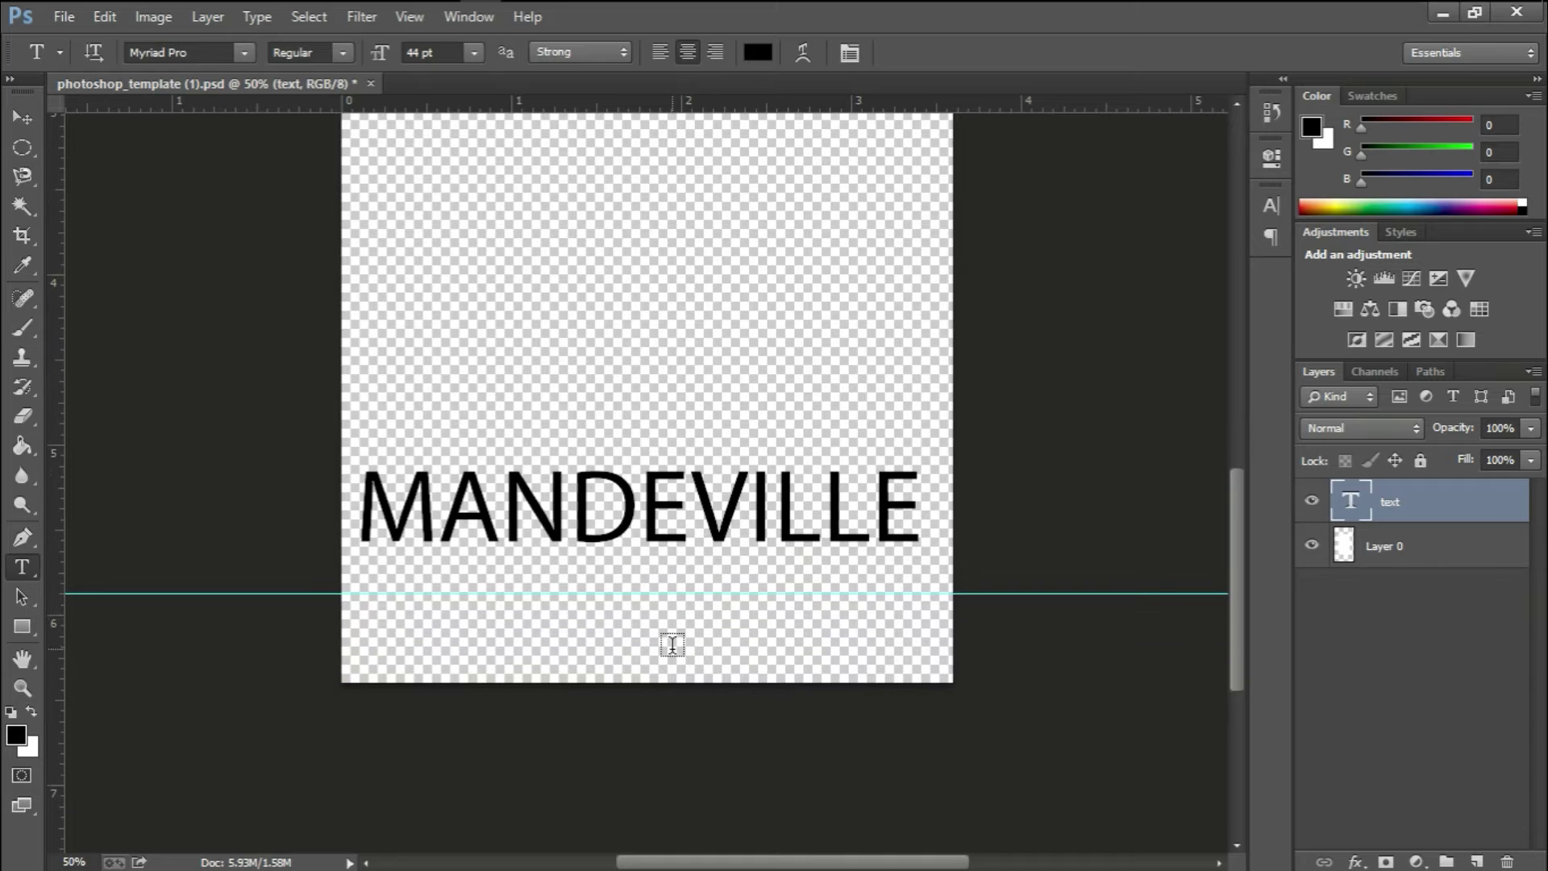
left_click(645, 471)
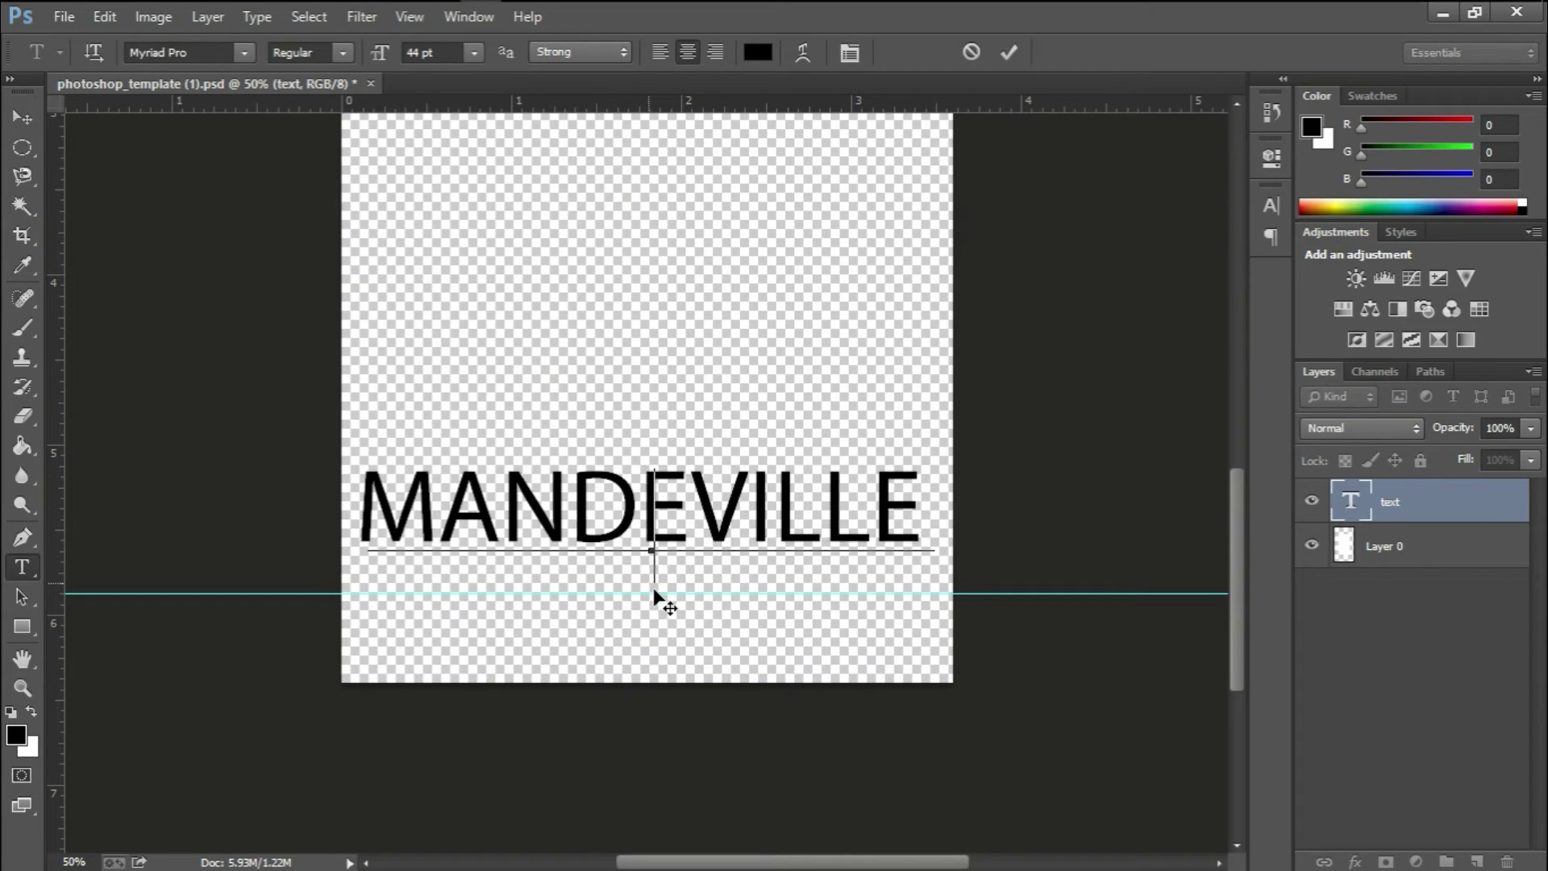
left_click_drag(649, 594, 643, 612)
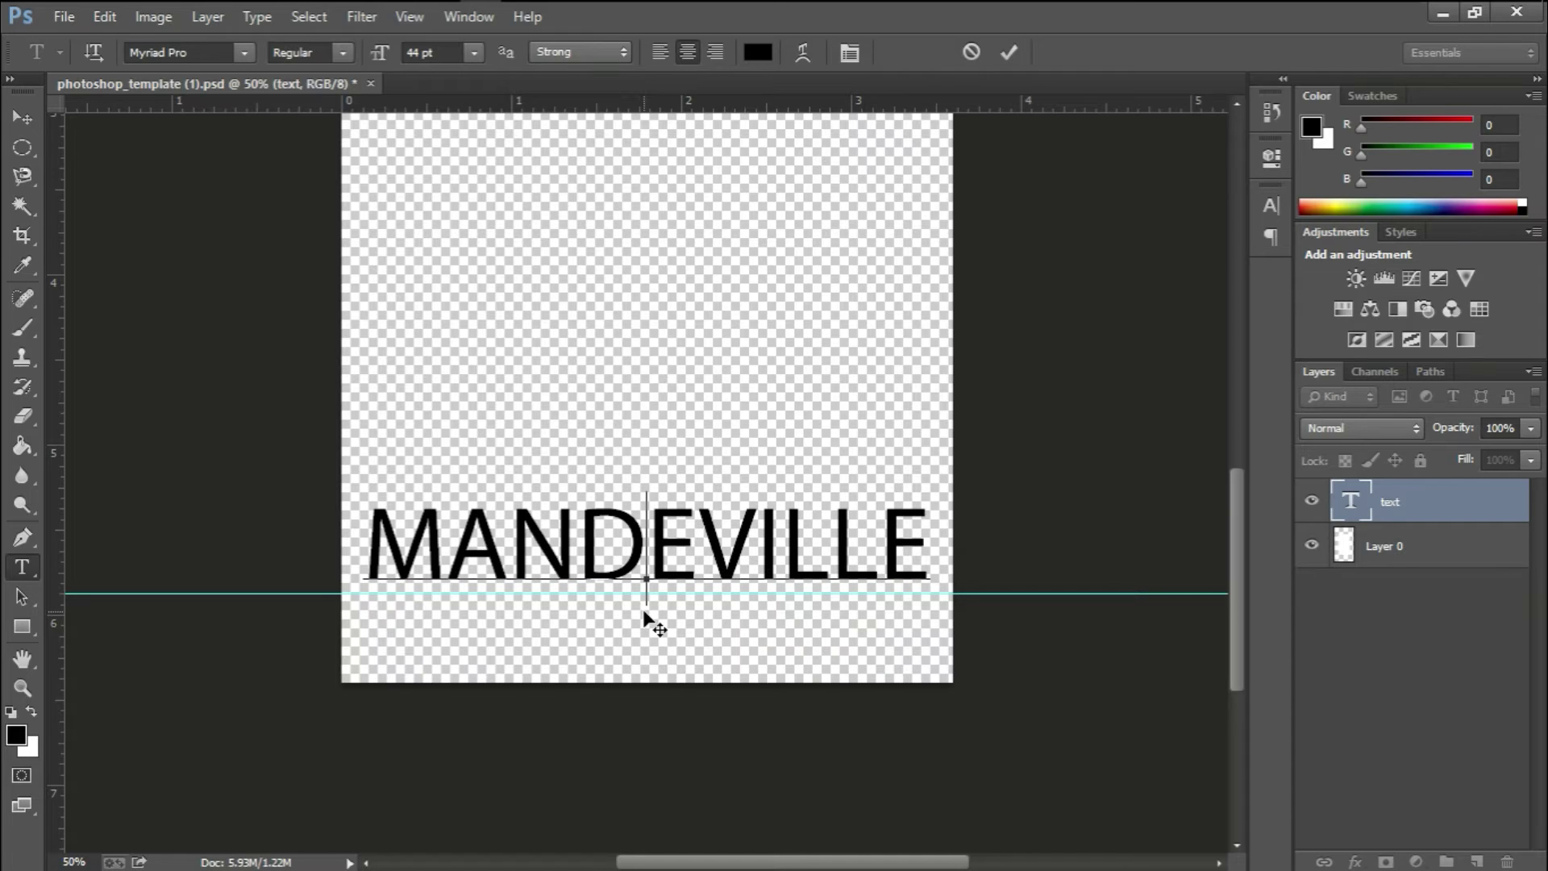
left_click(1002, 51)
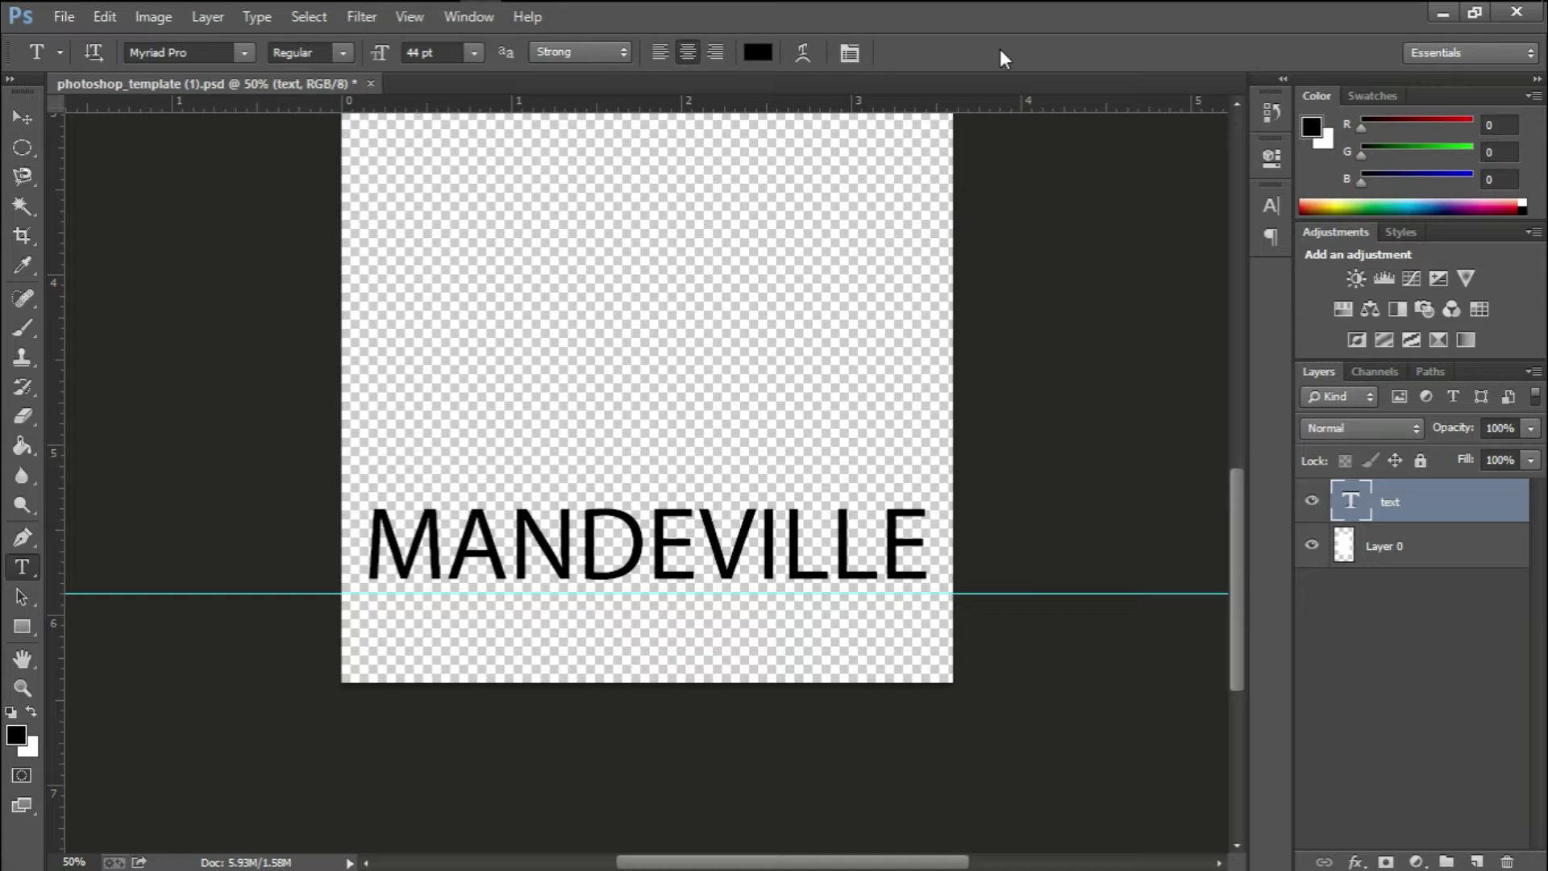
Apply a blue Color Overlay (#0054ff) to the MANDEVILLE text layer
key("g")
key("t")
left_click(1356, 861)
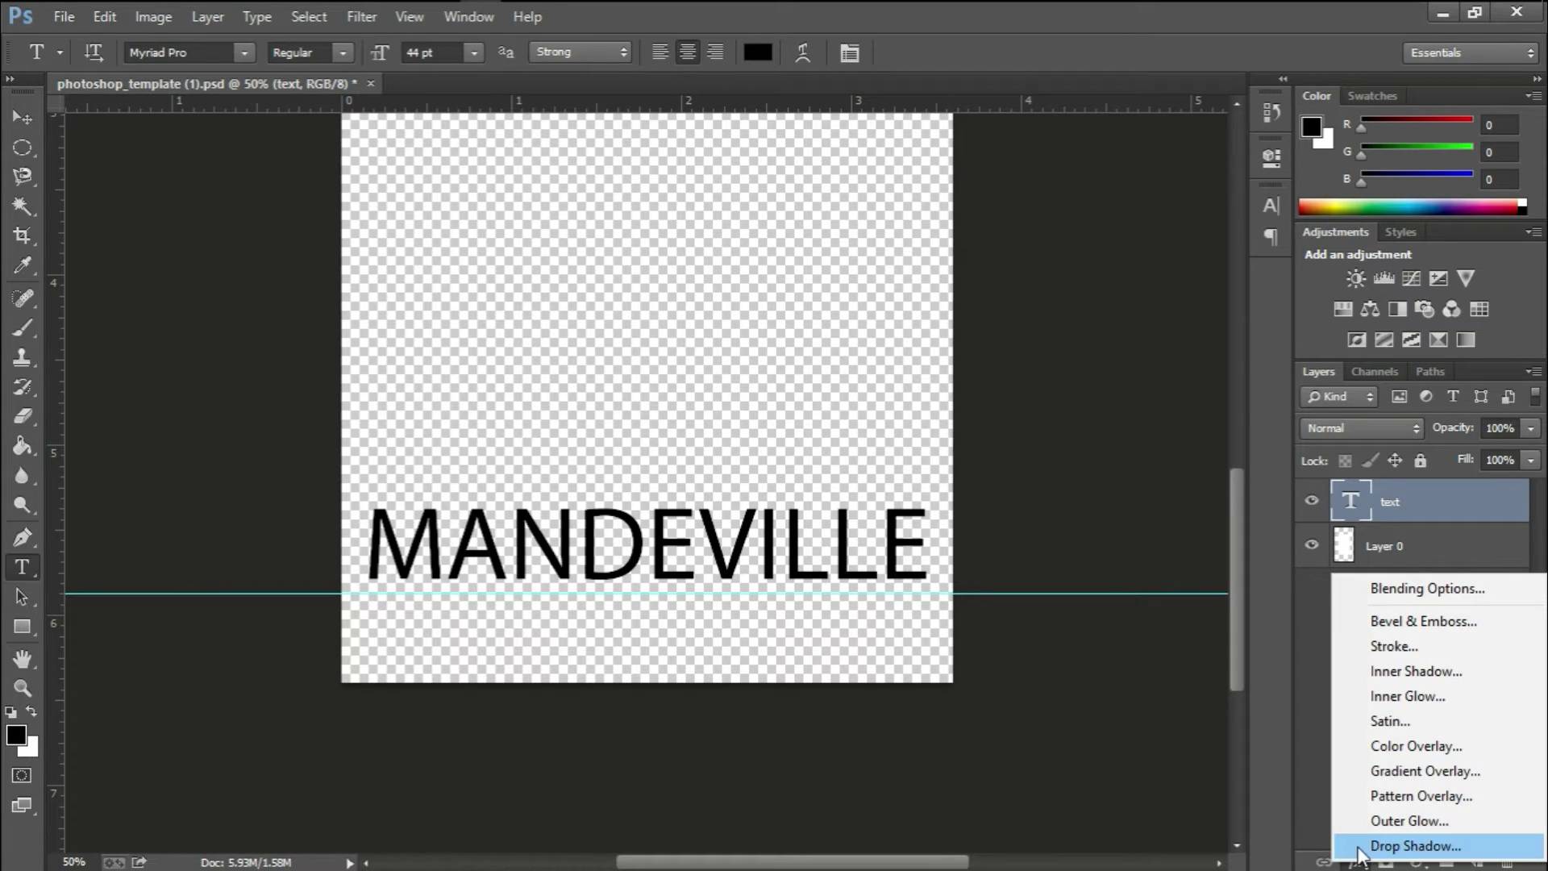
left_click(1381, 587)
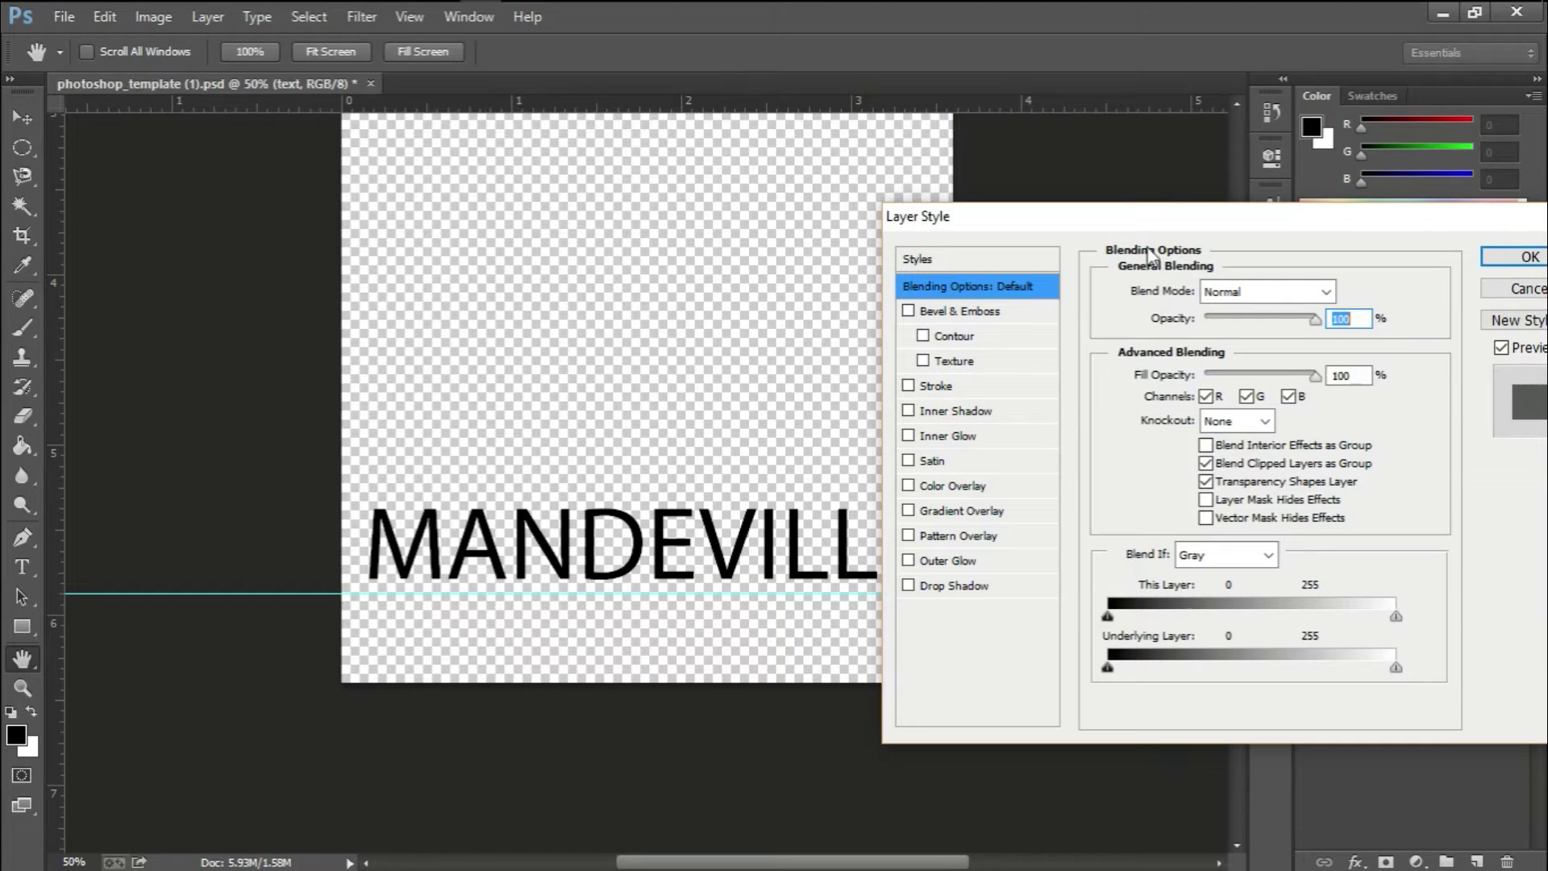
left_click_drag(1138, 220, 1185, 121)
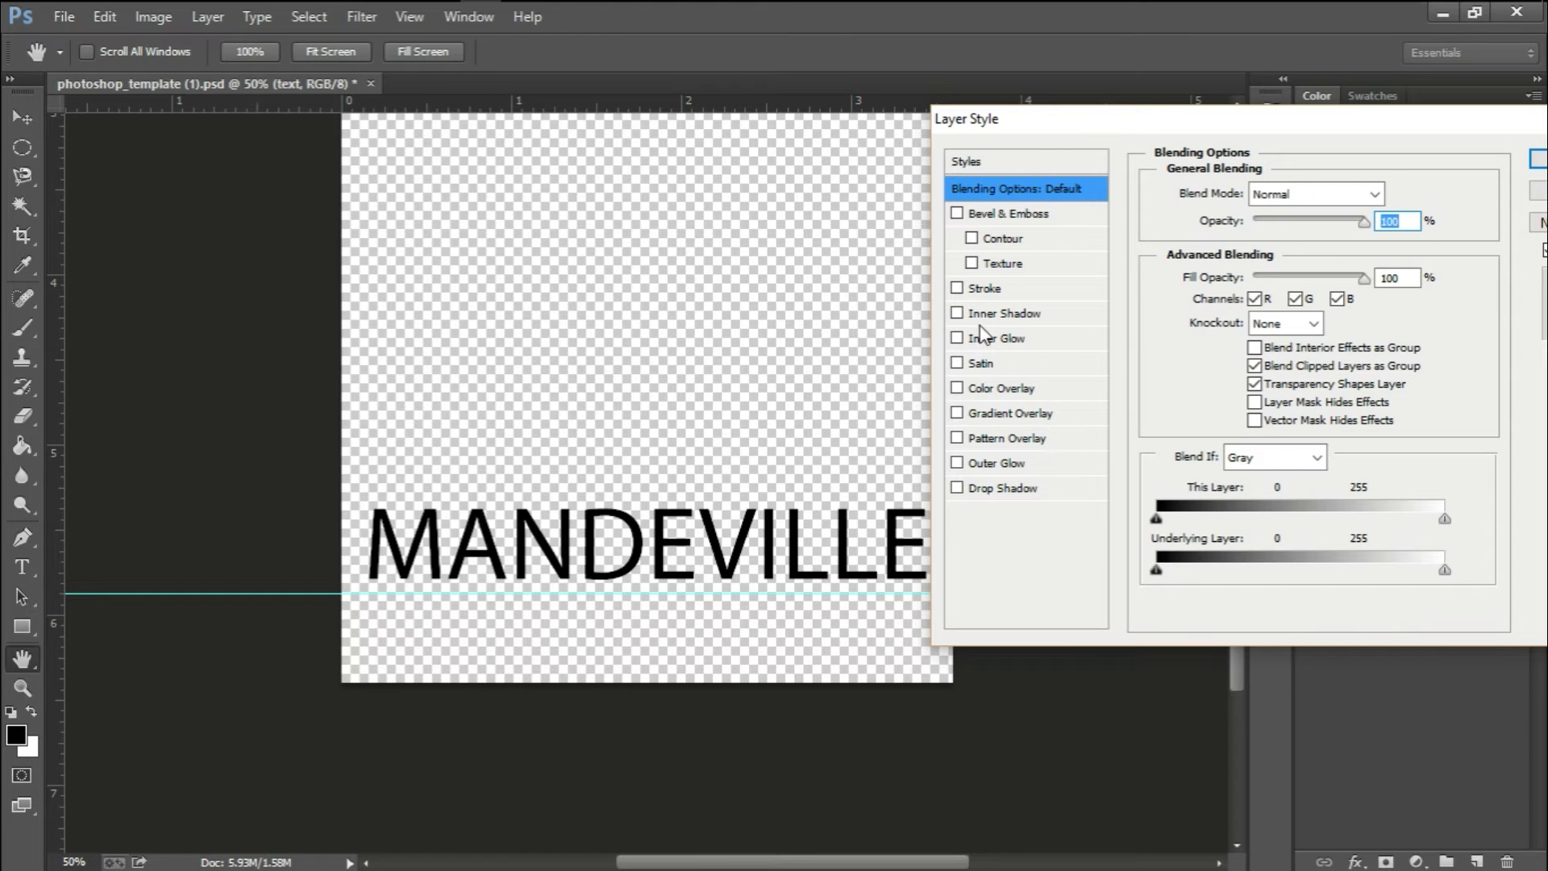
left_click(985, 395)
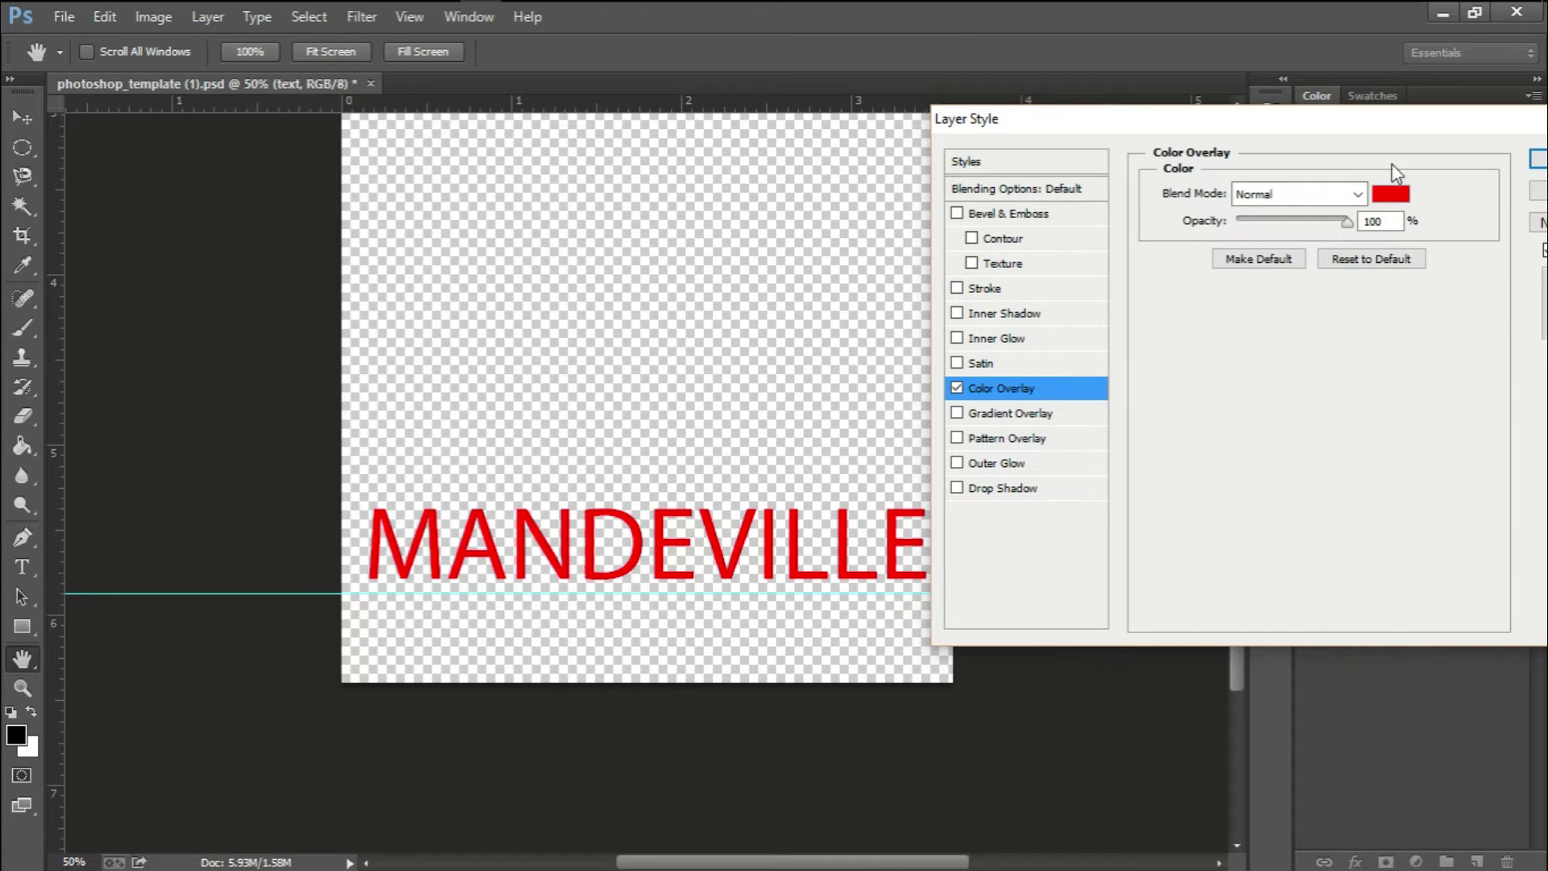
left_click(1403, 197)
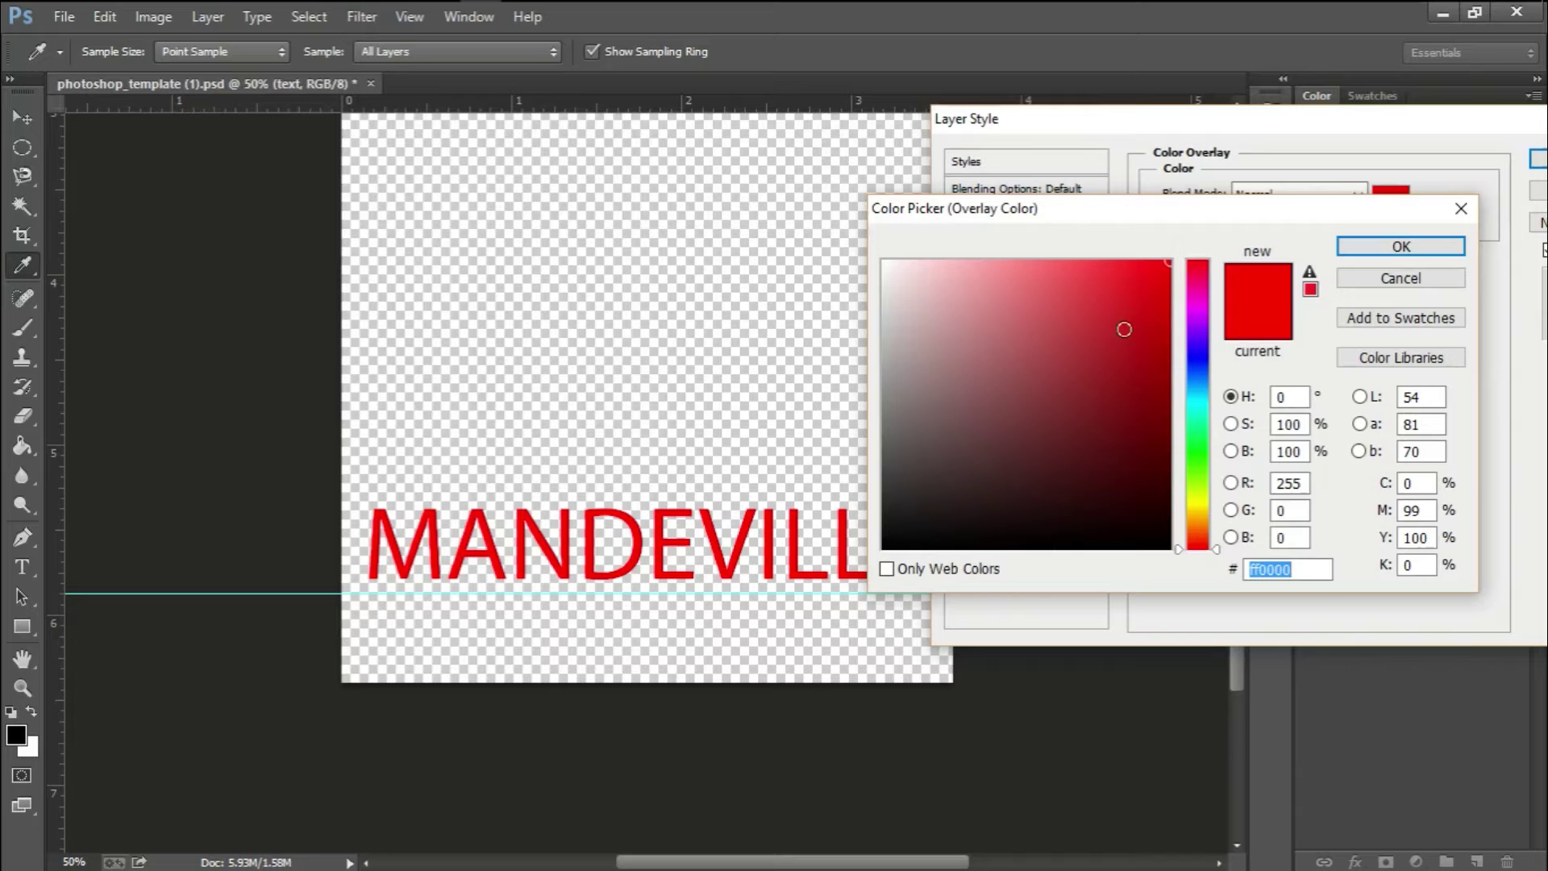
left_click_drag(1193, 405, 1196, 371)
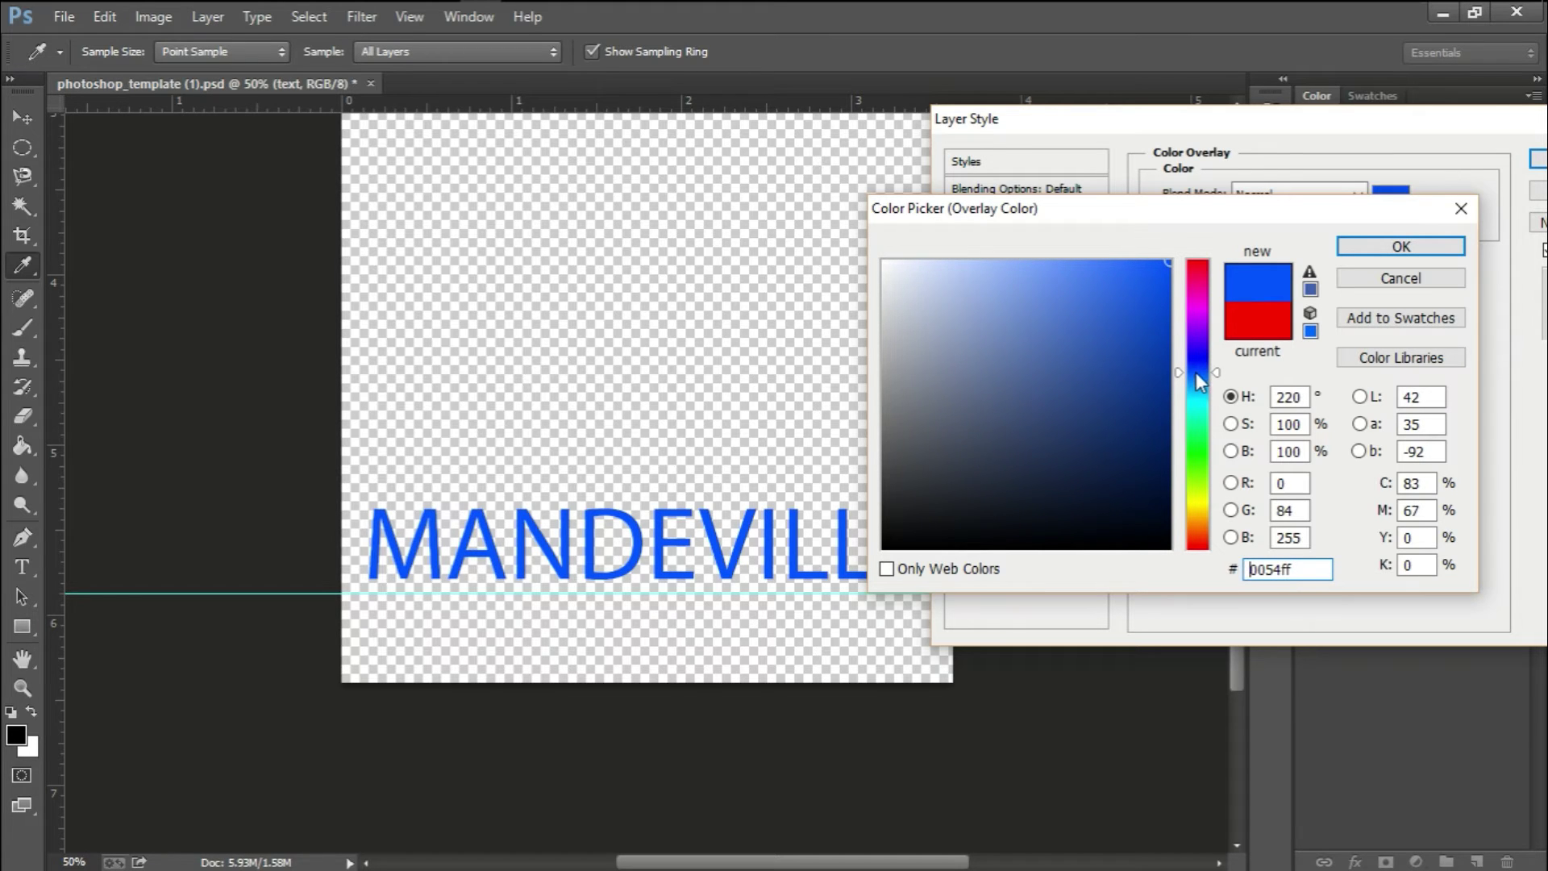
left_click(1387, 246)
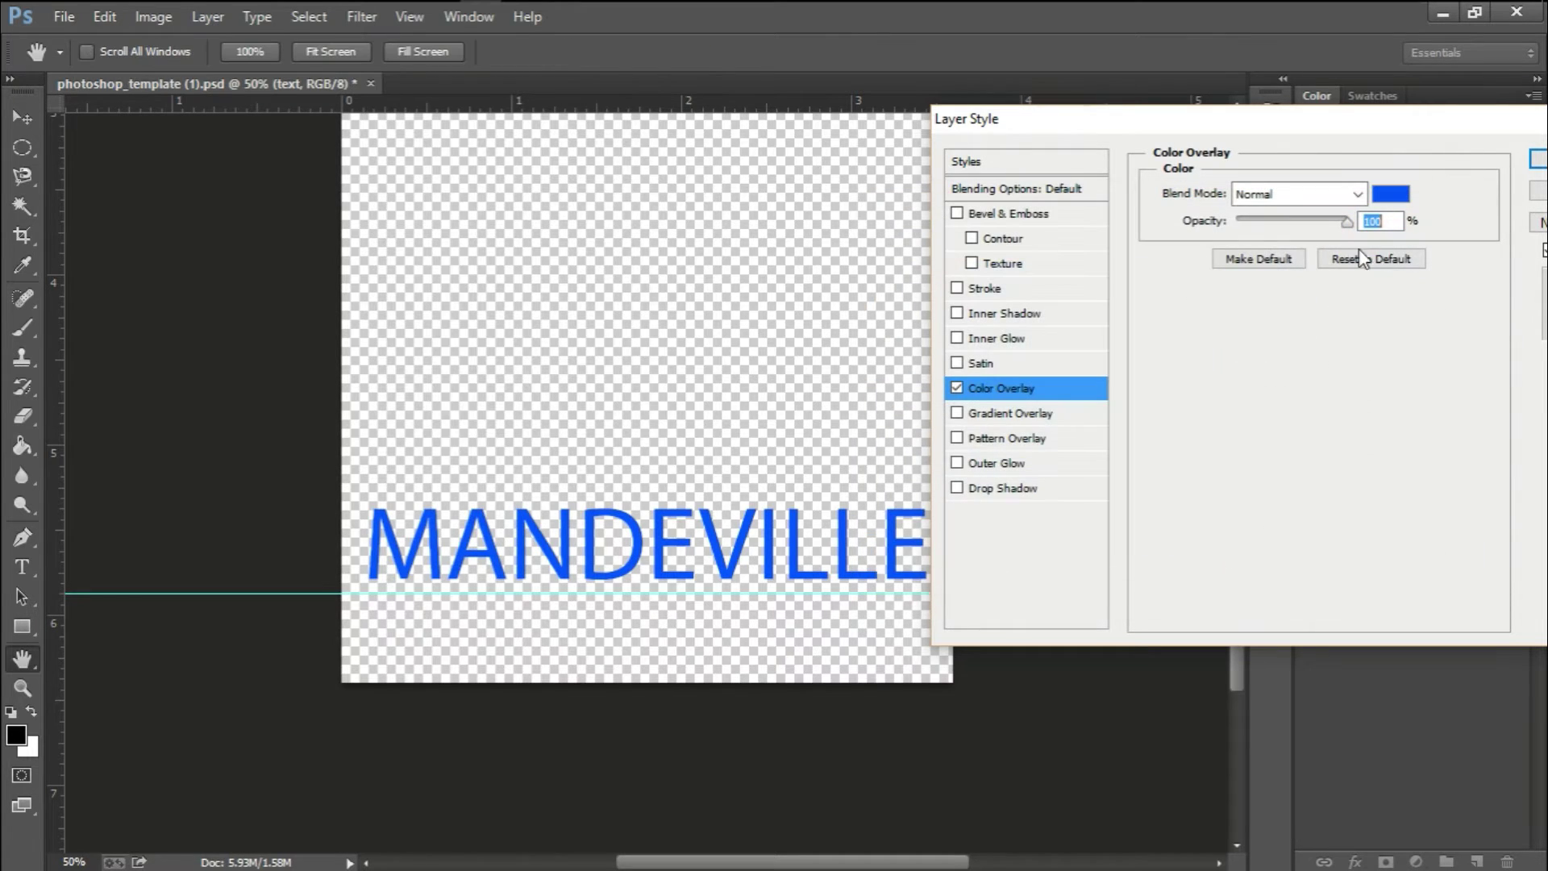
Add a Stroke to MANDEVILLE using the Spectrum gradient as its fill
left_click(958, 213)
left_click(997, 416)
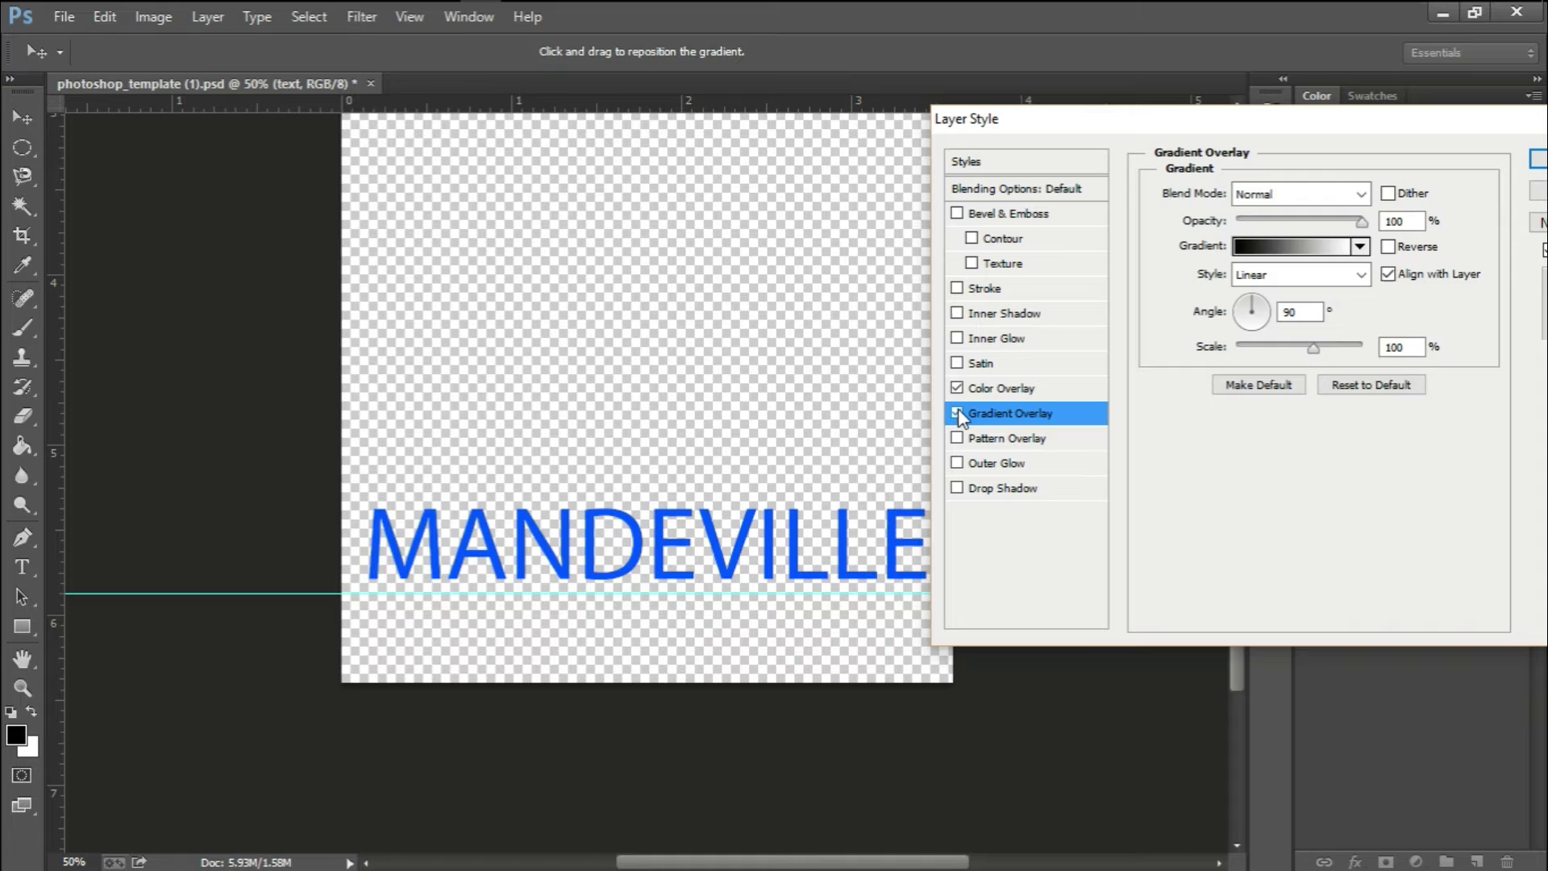
left_click(957, 413)
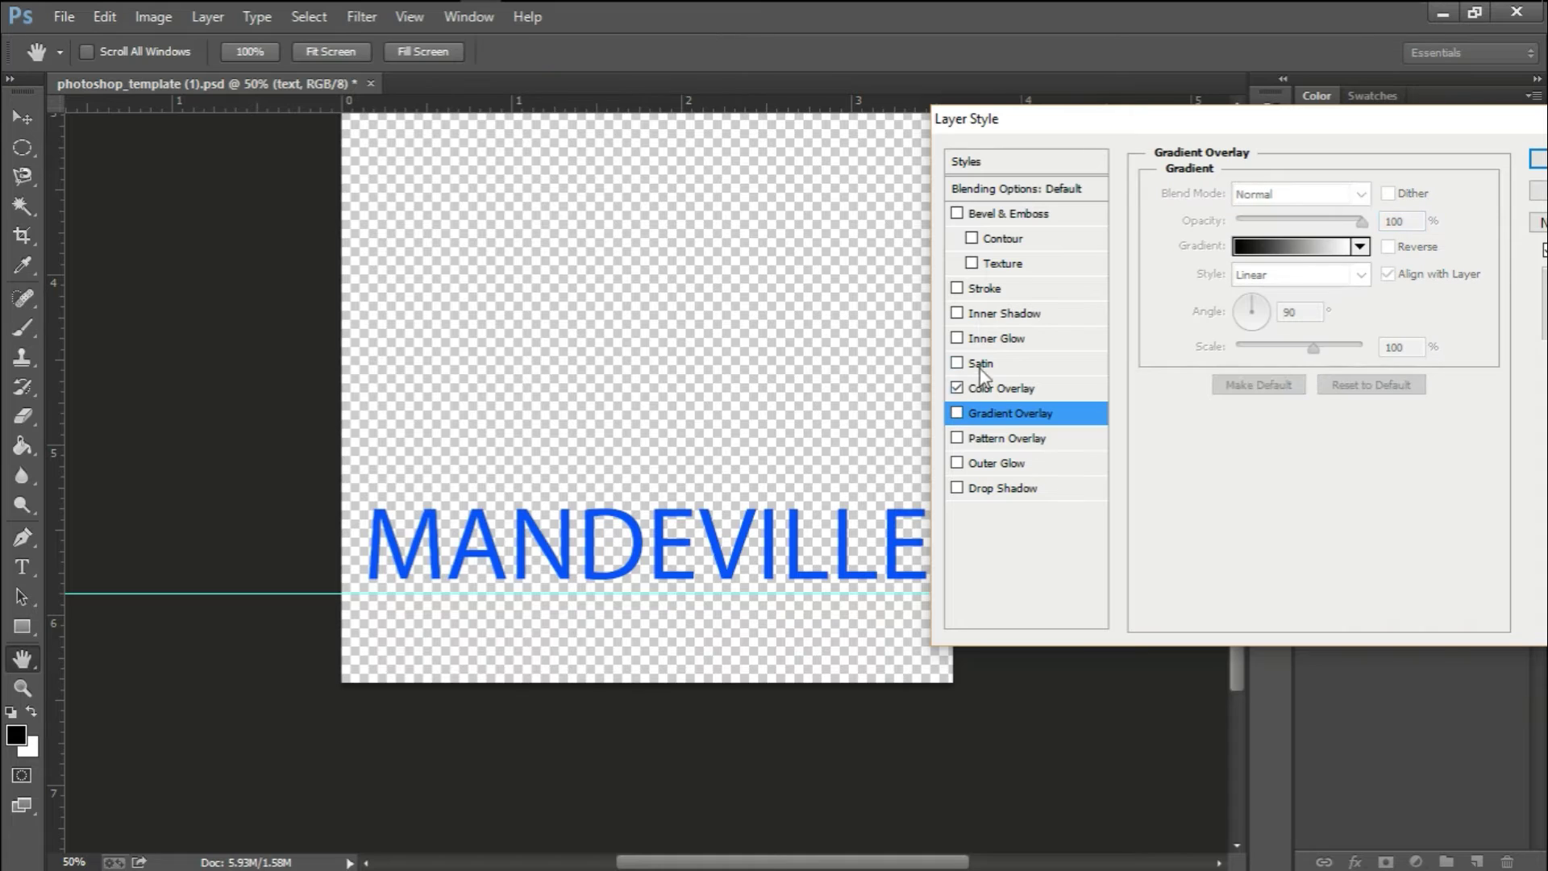
left_click(1004, 290)
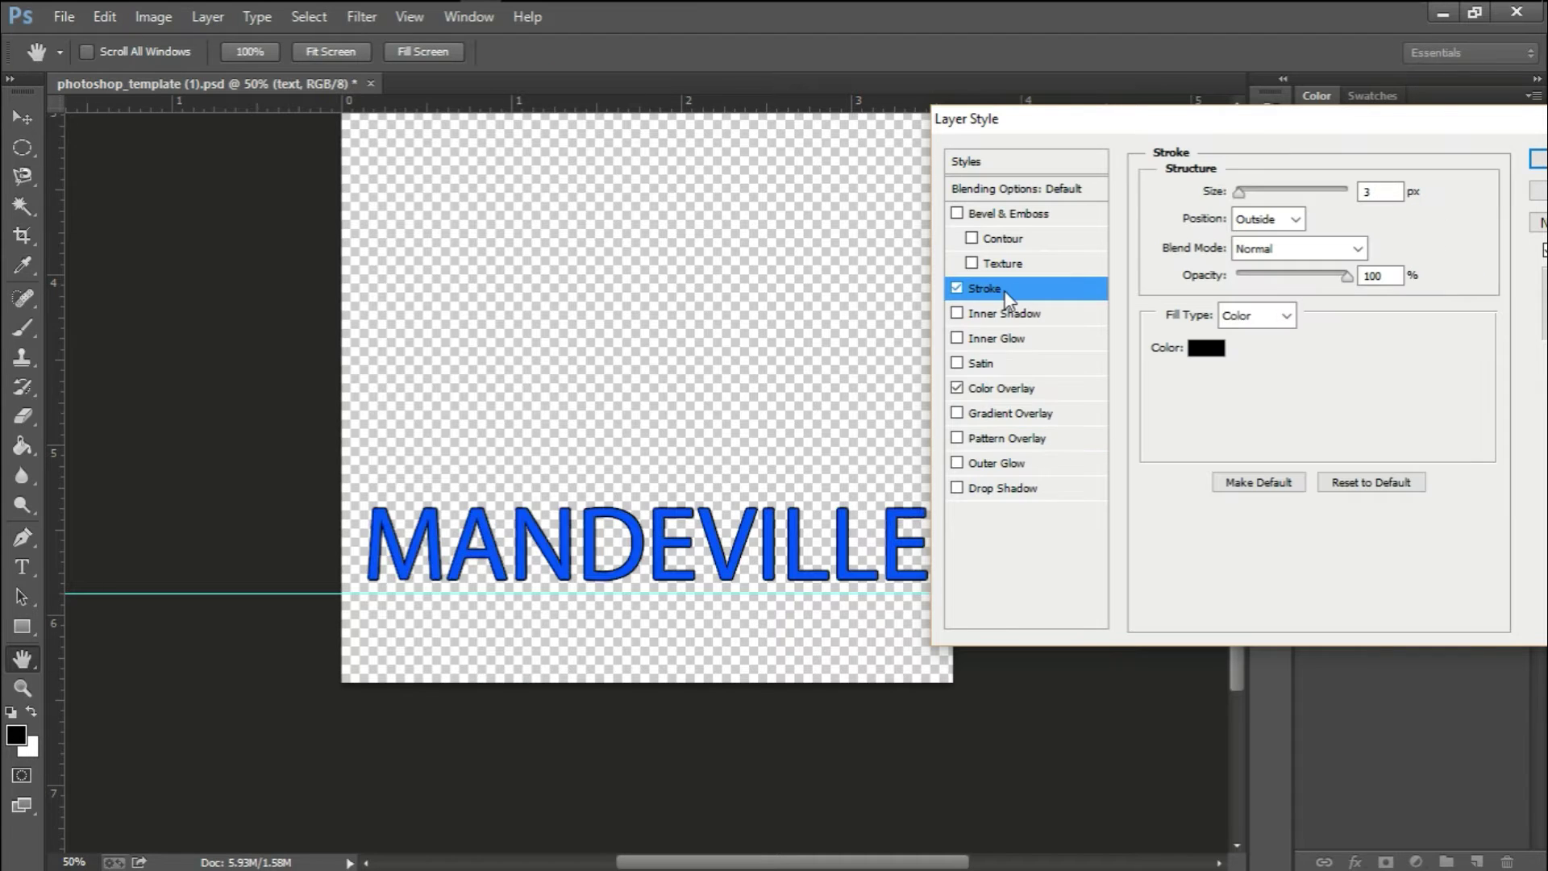
left_click(1305, 252)
left_click(1302, 269)
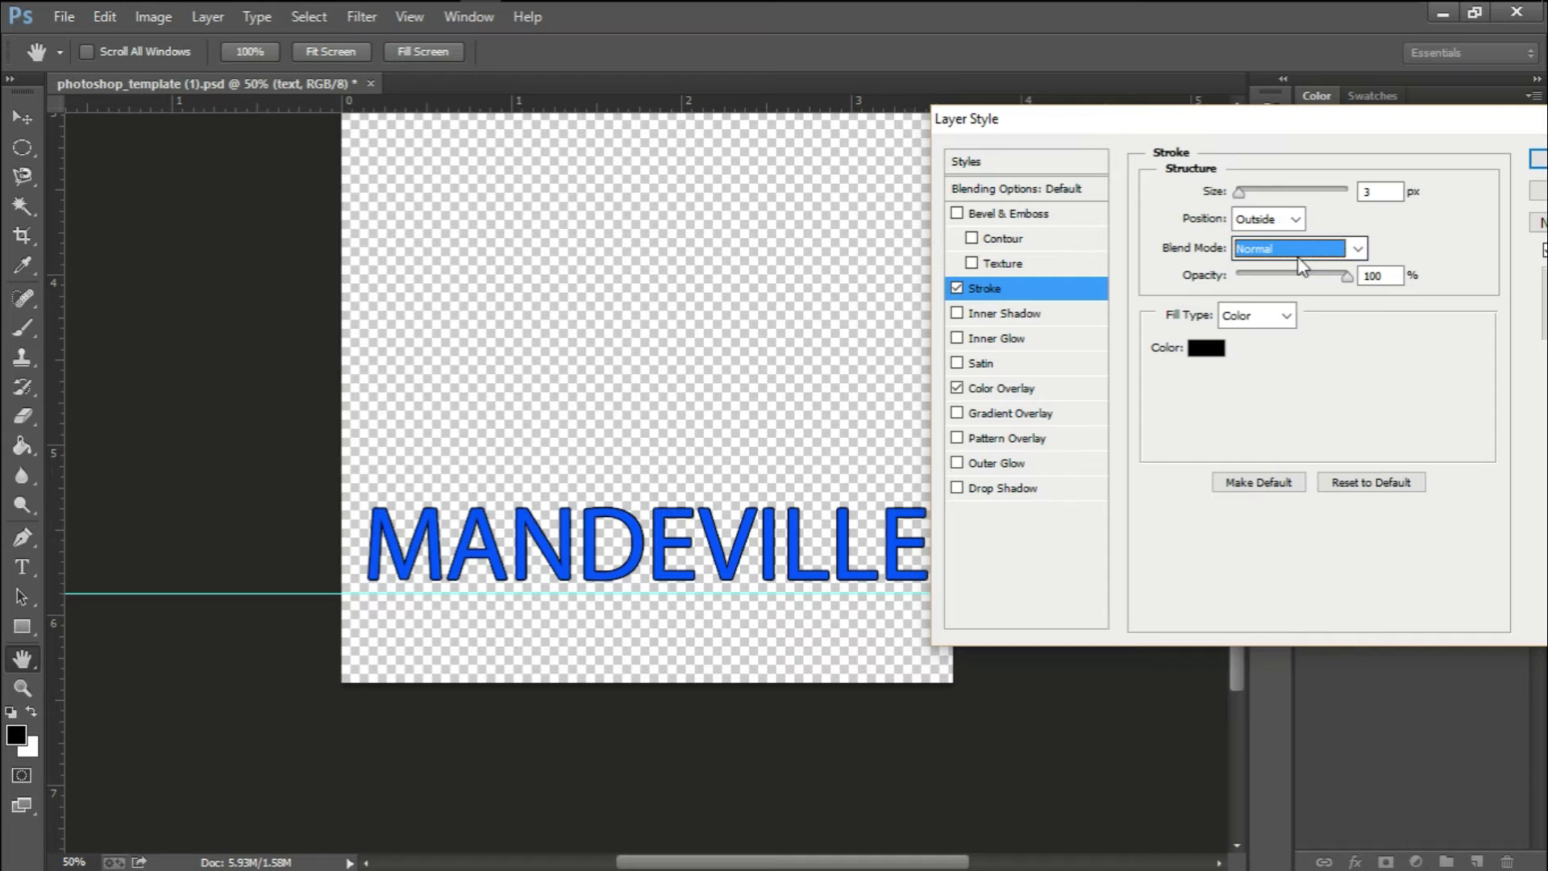
left_click(1276, 318)
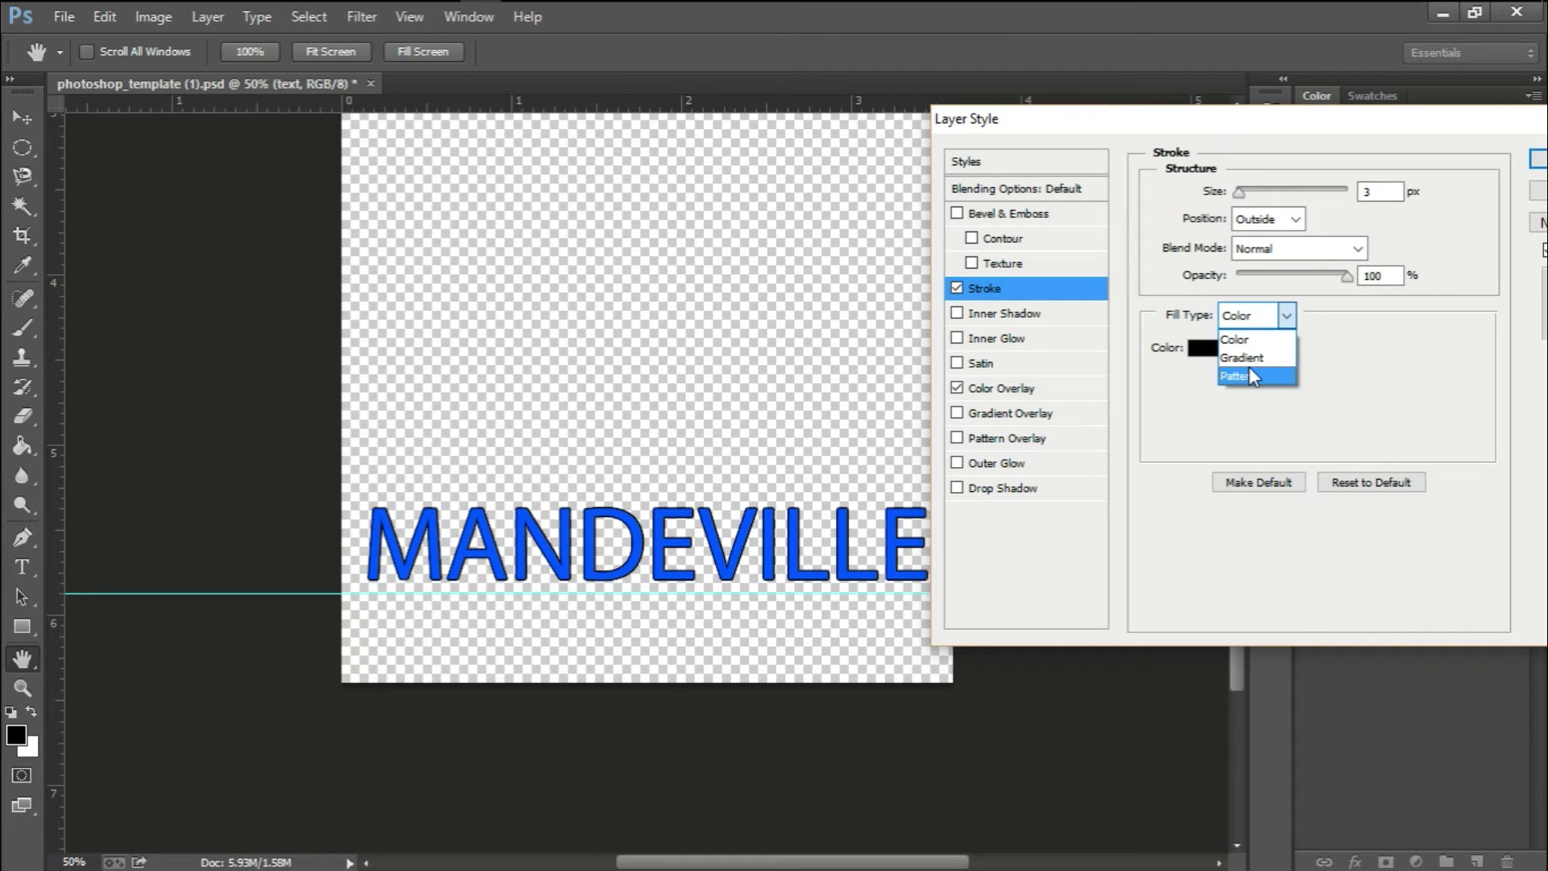
left_click(1243, 357)
left_click(1315, 355)
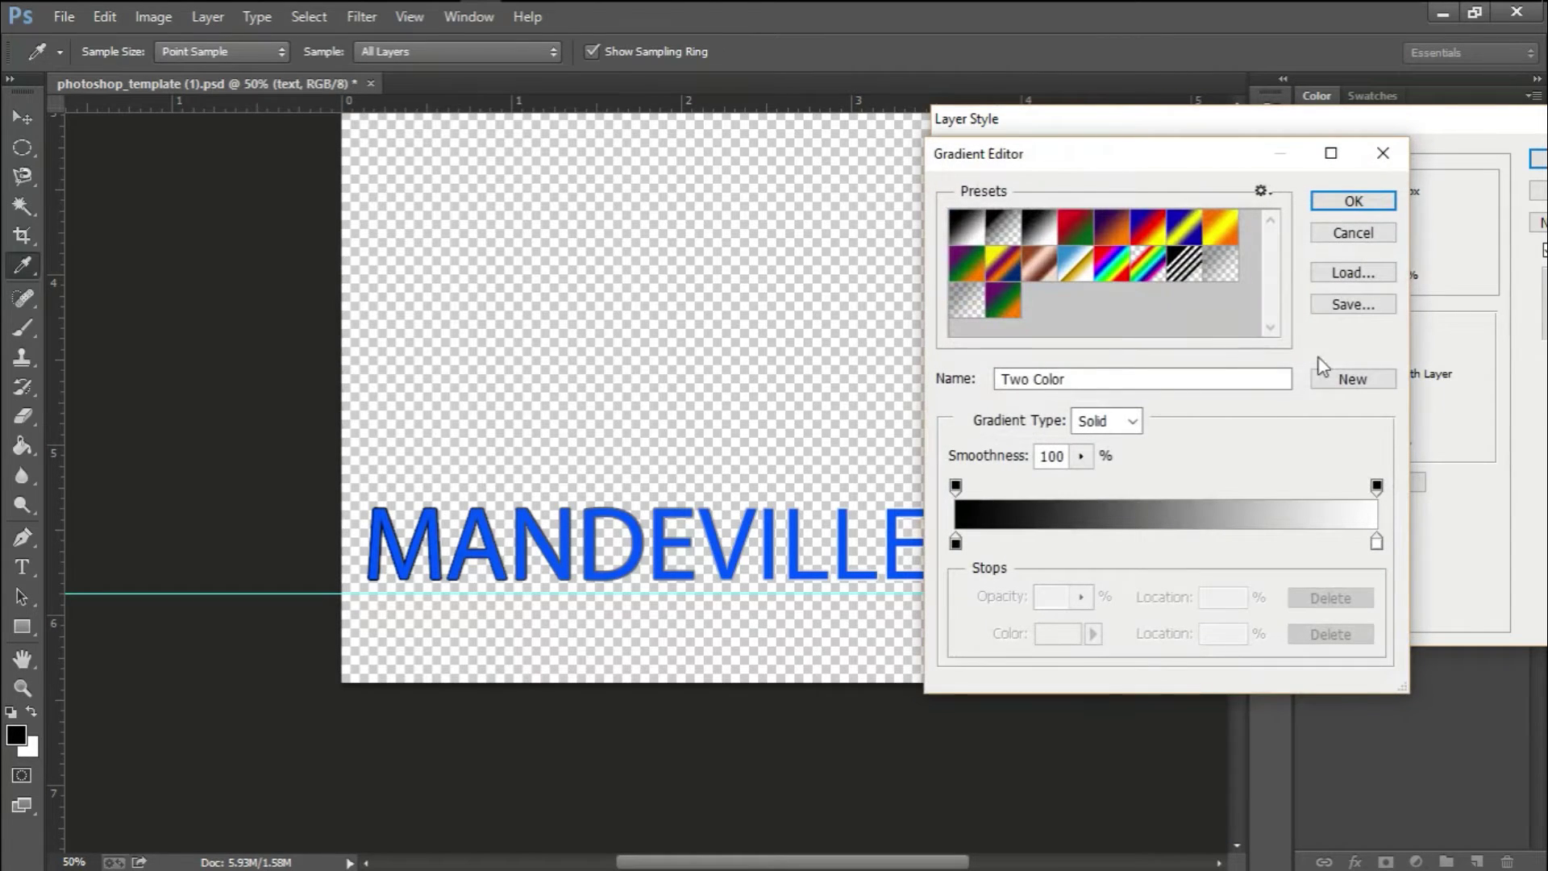
left_click(1142, 269)
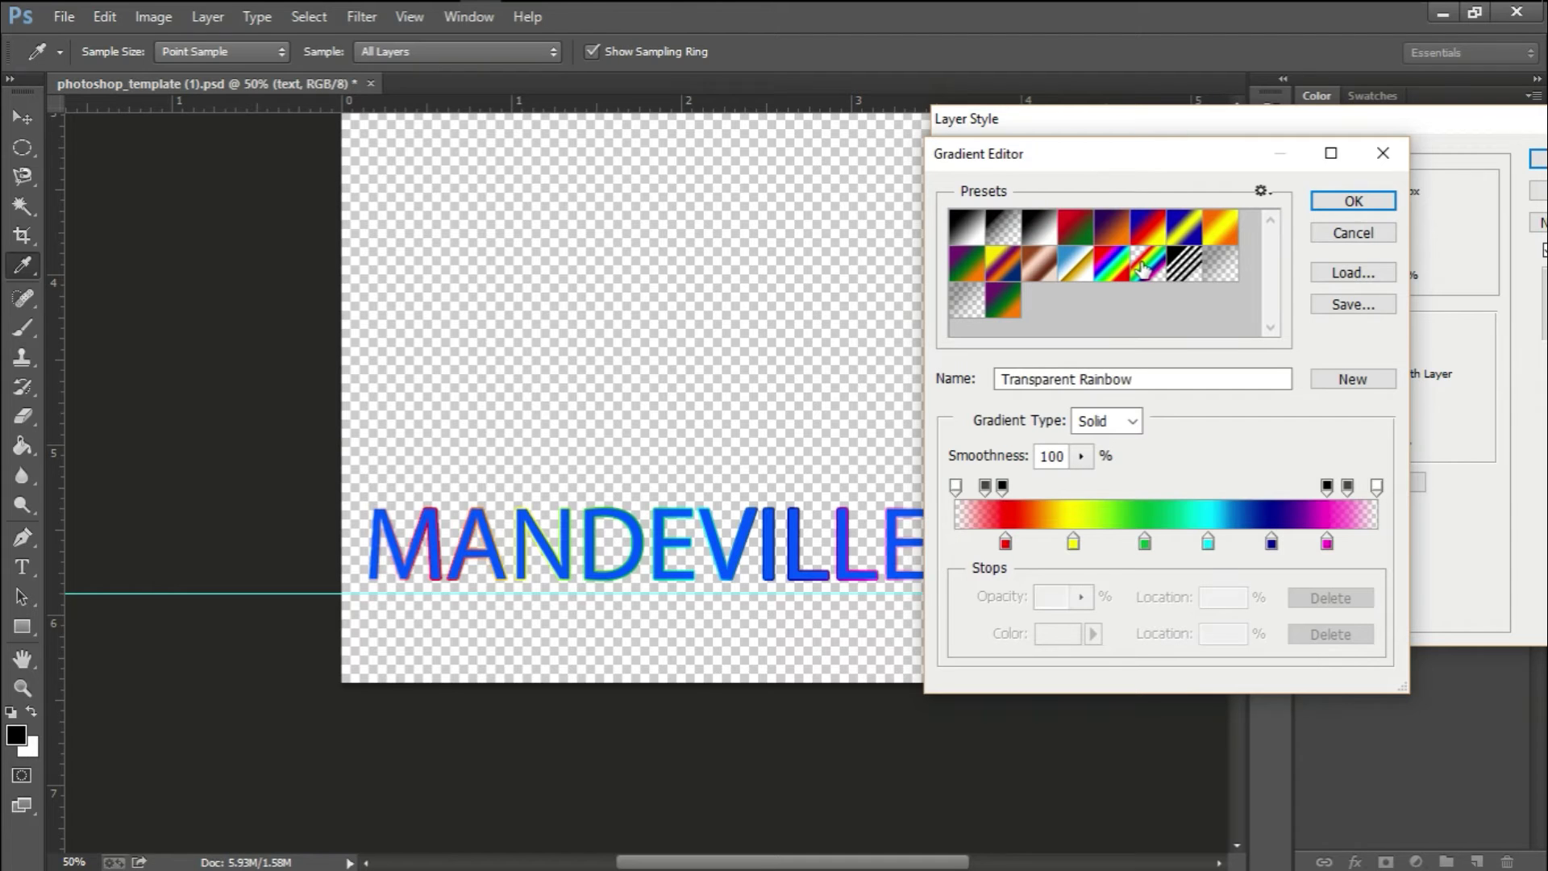
left_click(1121, 271)
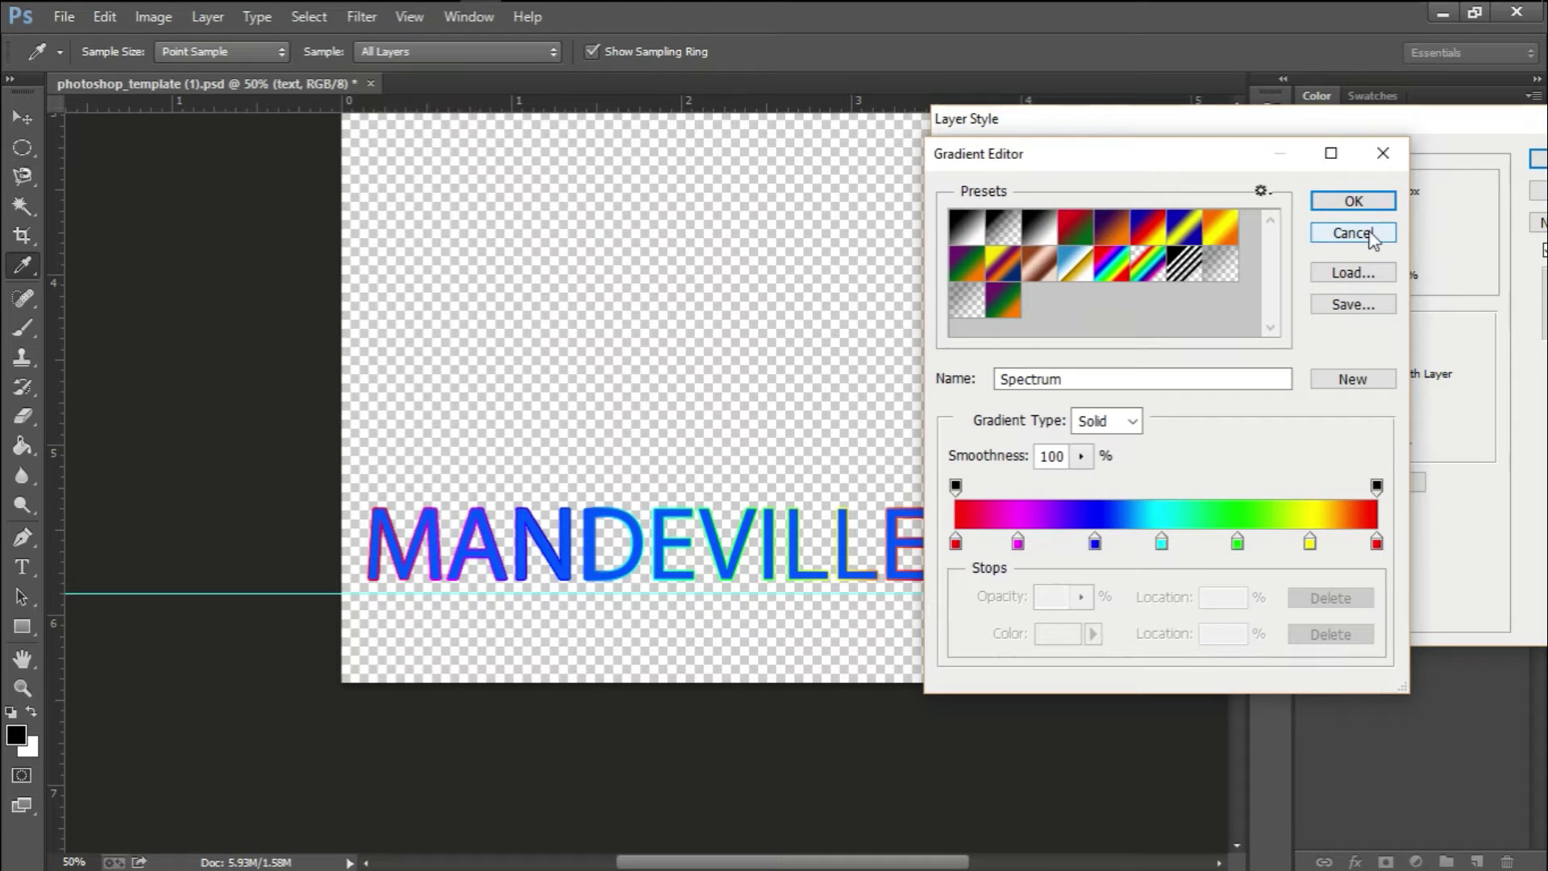
left_click(1355, 201)
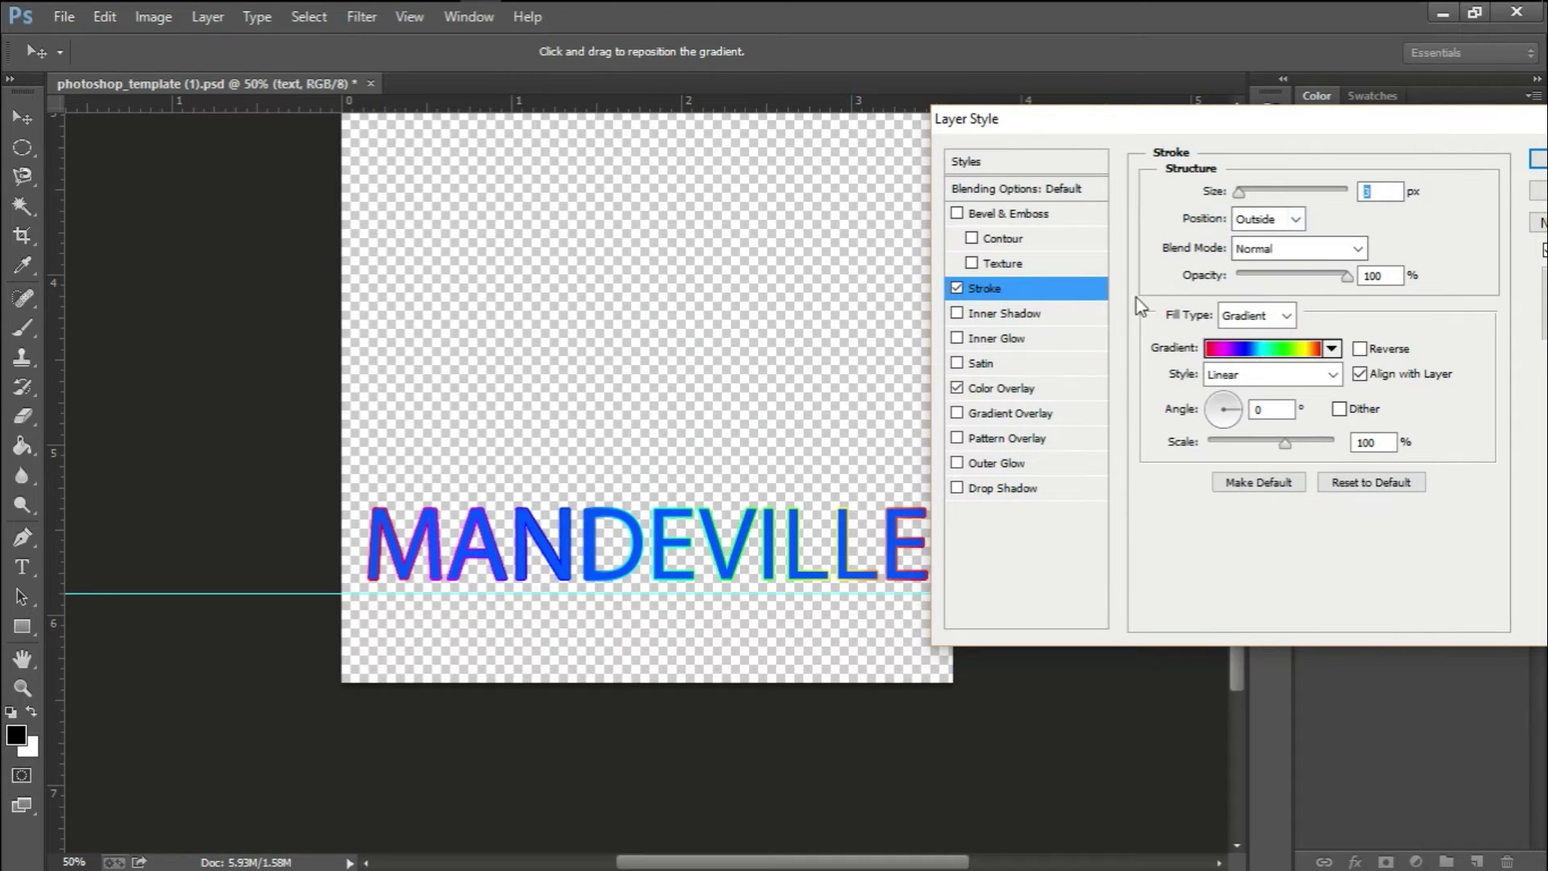
Change the Color Overlay to black and apply the layer styles
left_click(1014, 391)
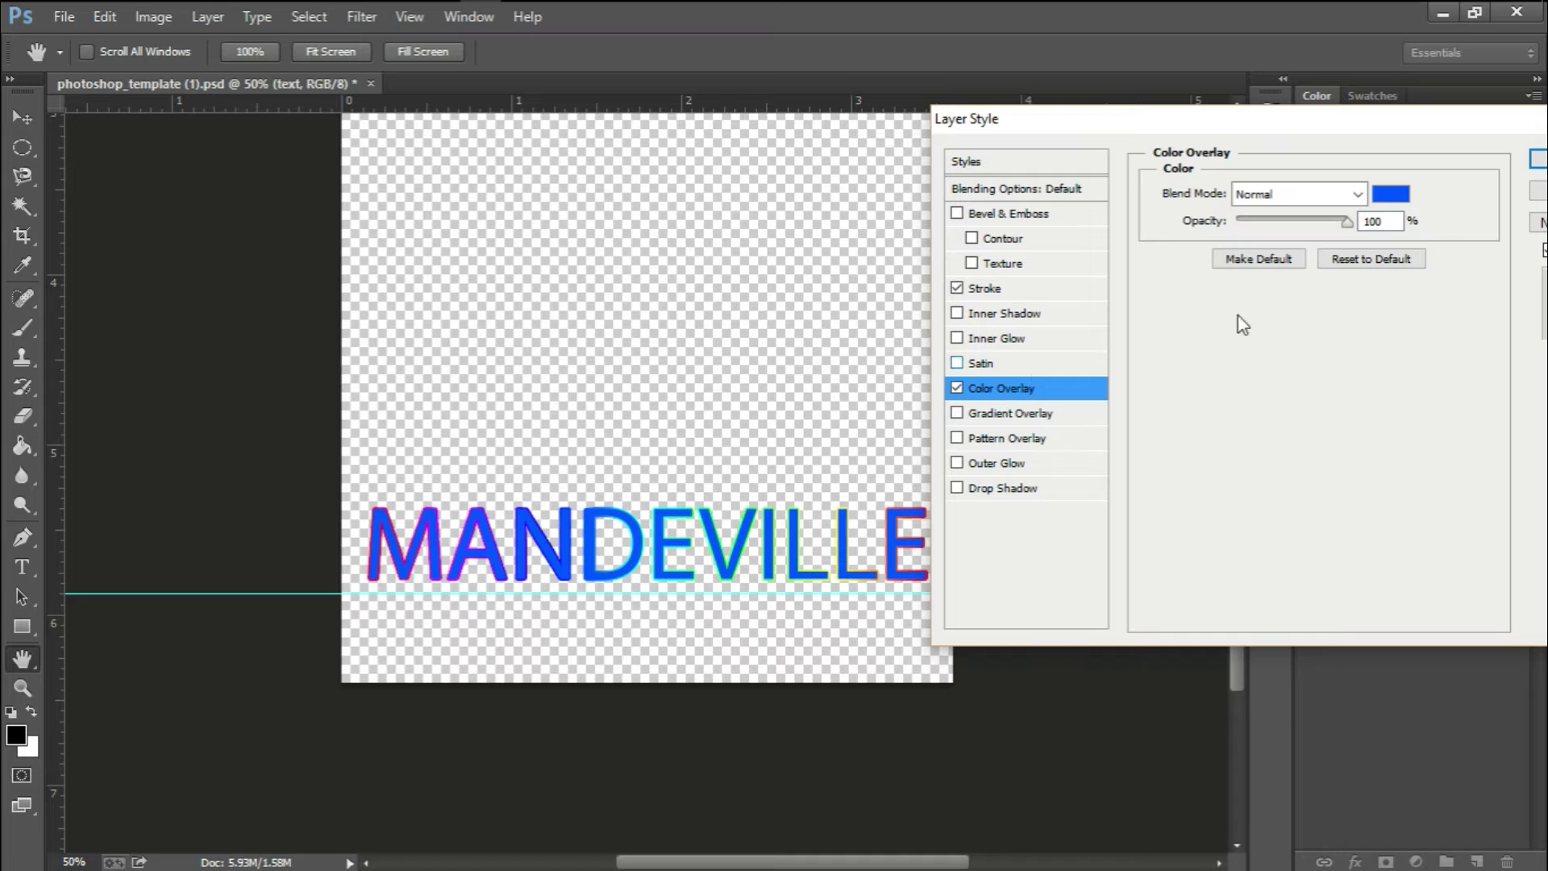
left_click(1390, 196)
left_click(1065, 425)
left_click_drag(1064, 425, 873, 555)
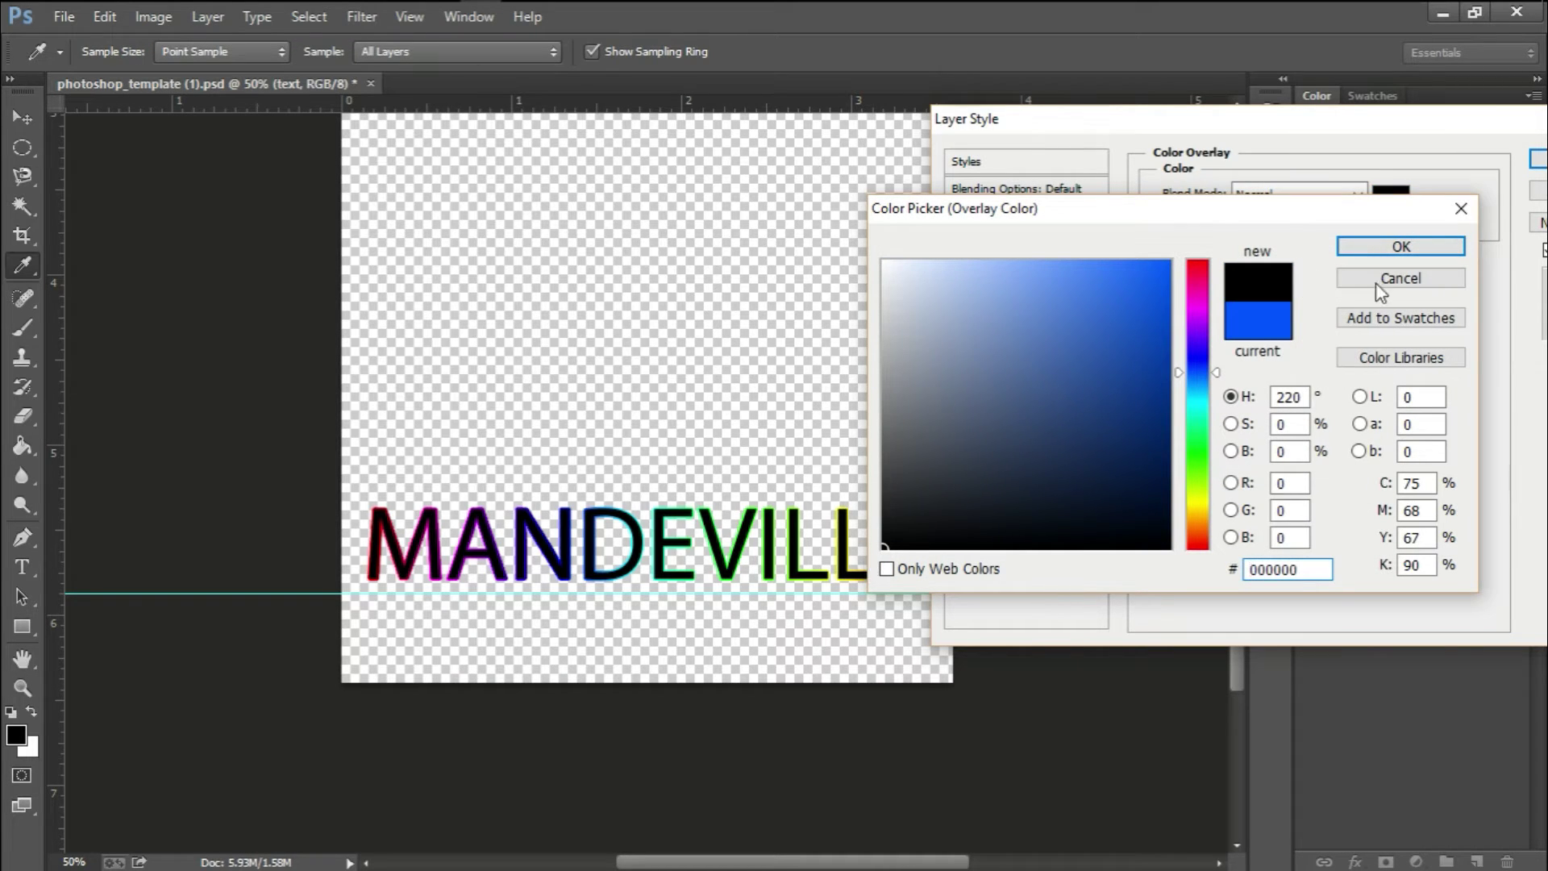
left_click(1397, 248)
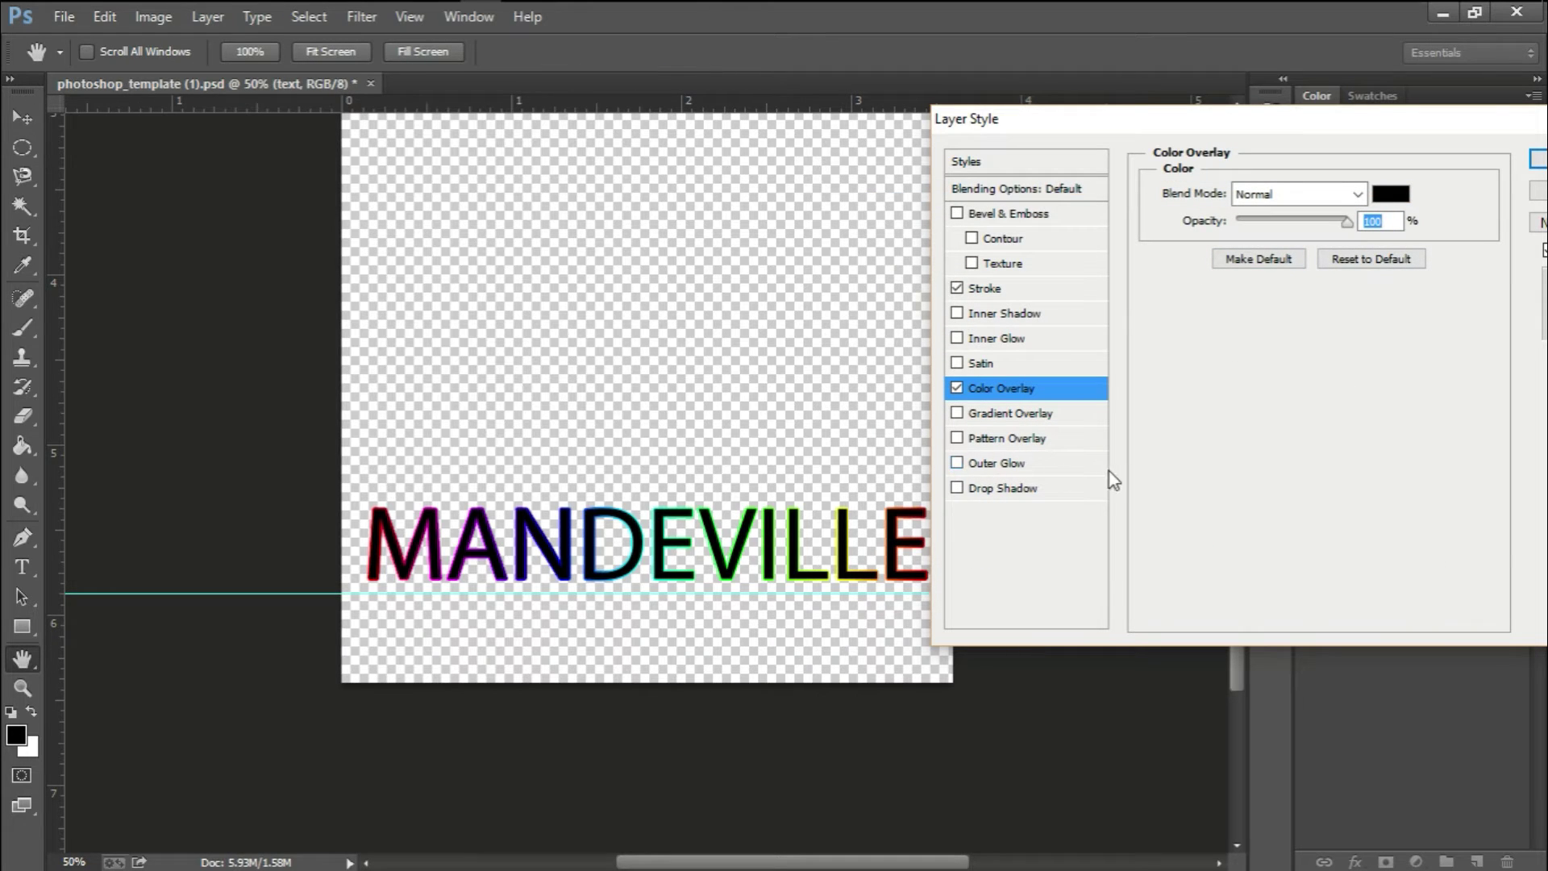
left_click(1536, 171)
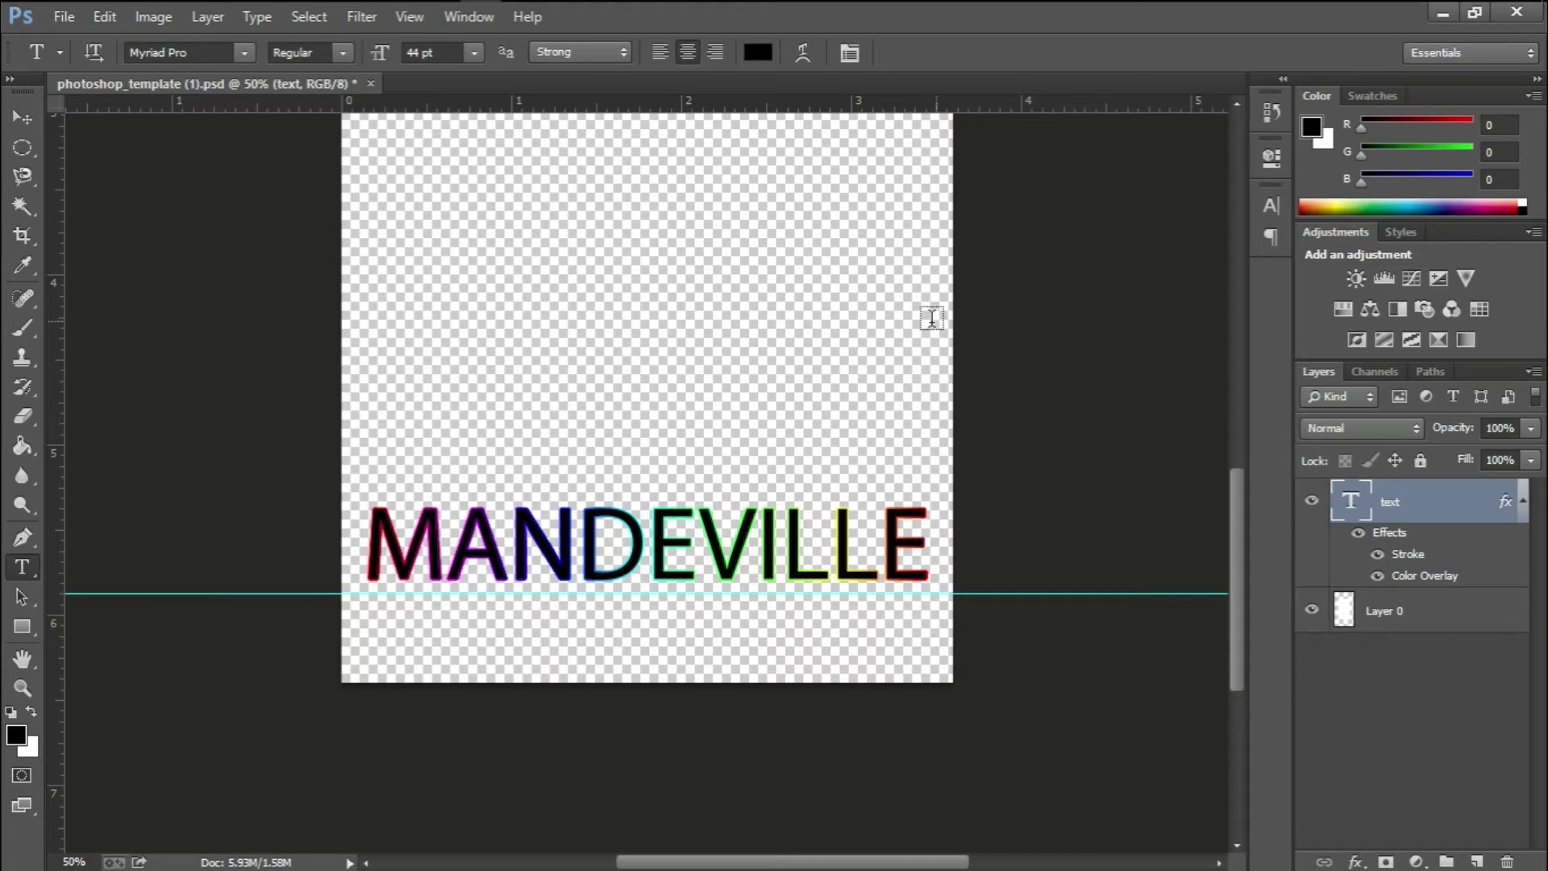
Type 'Welcome to' at 15 pt and position it just above MANDEVILLE
left_click(402, 477)
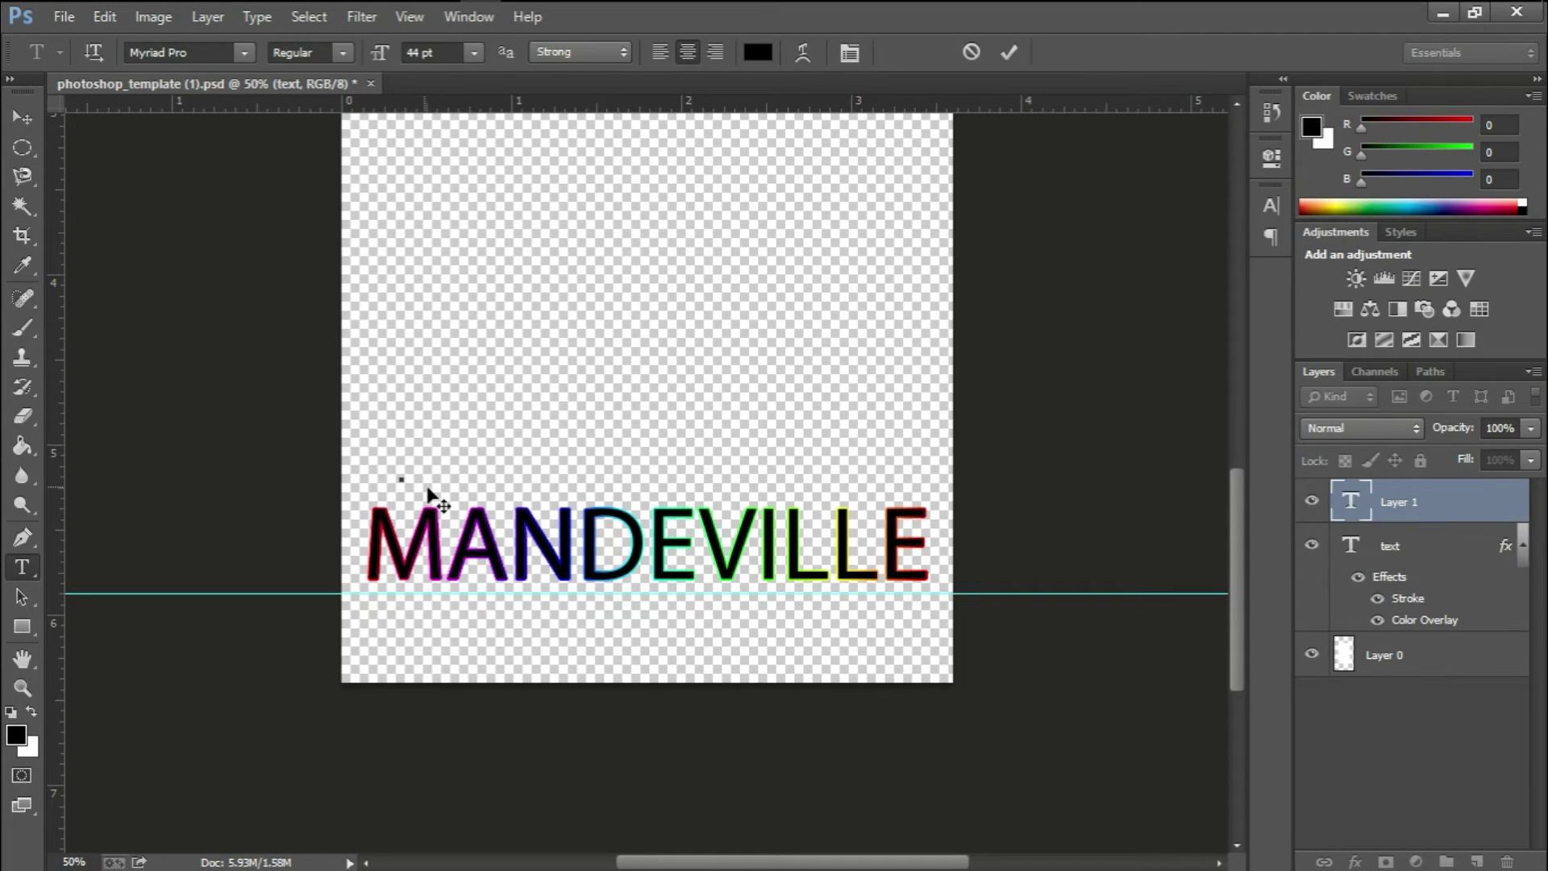
type("we")
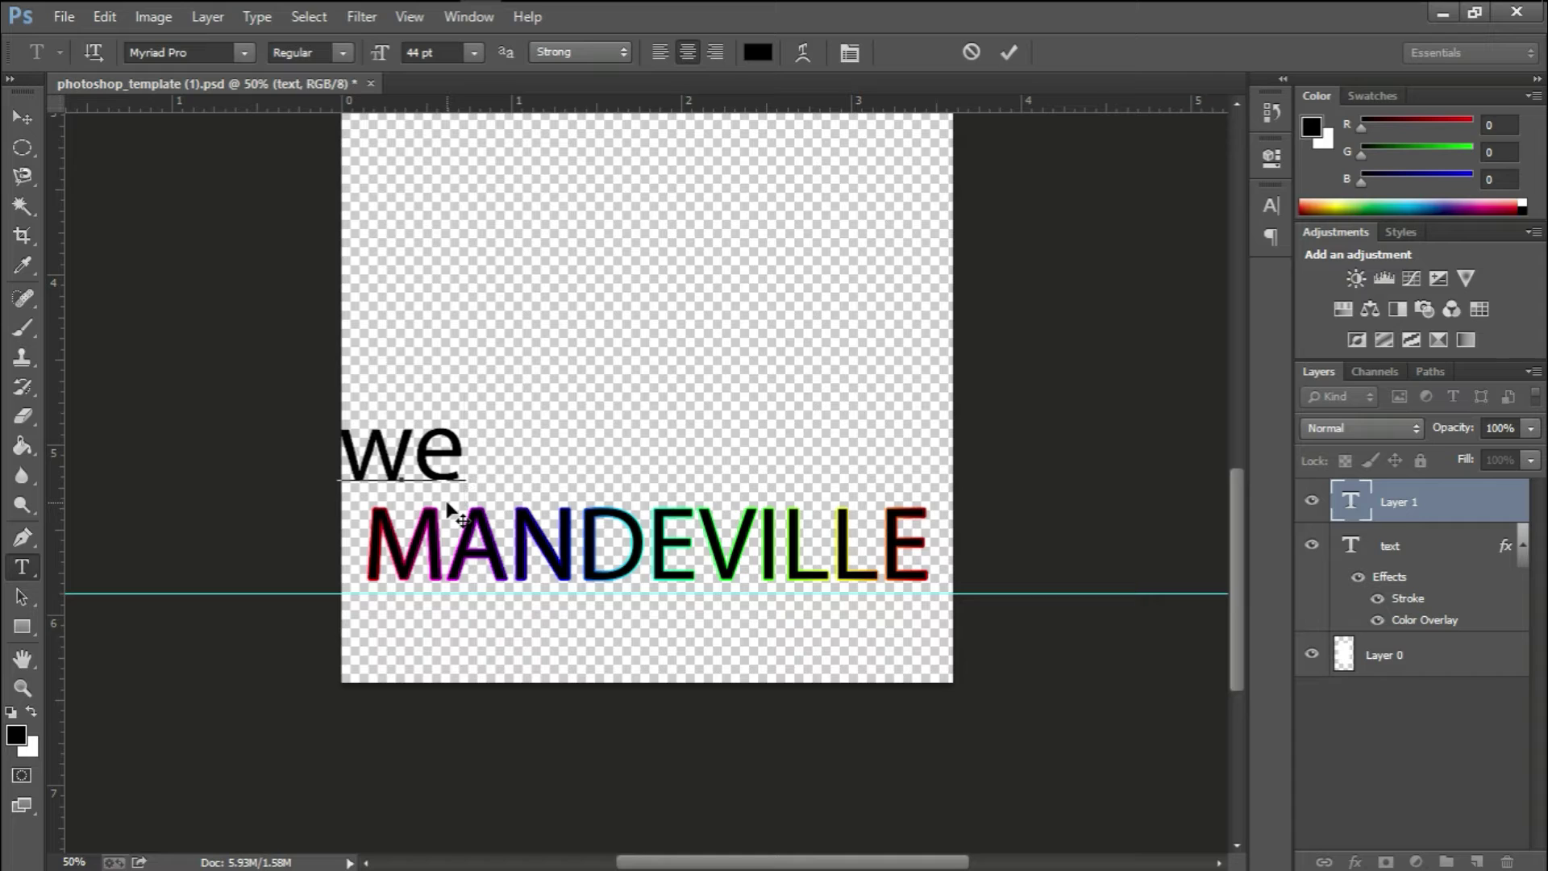
key("BackSpace")
key("BackSpace")
type("W")
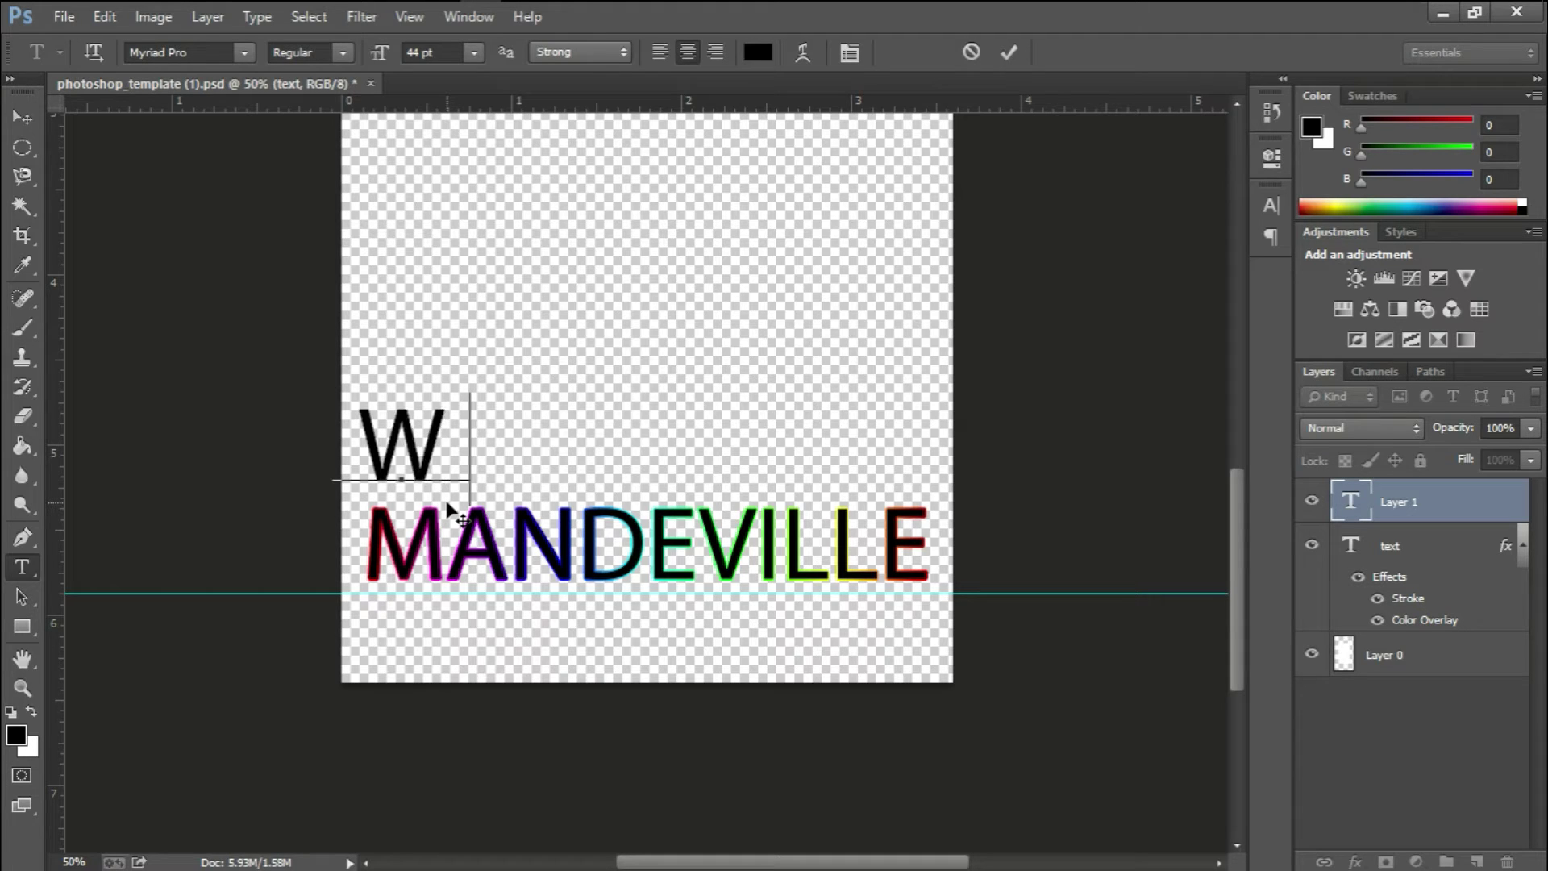
type("elcome to")
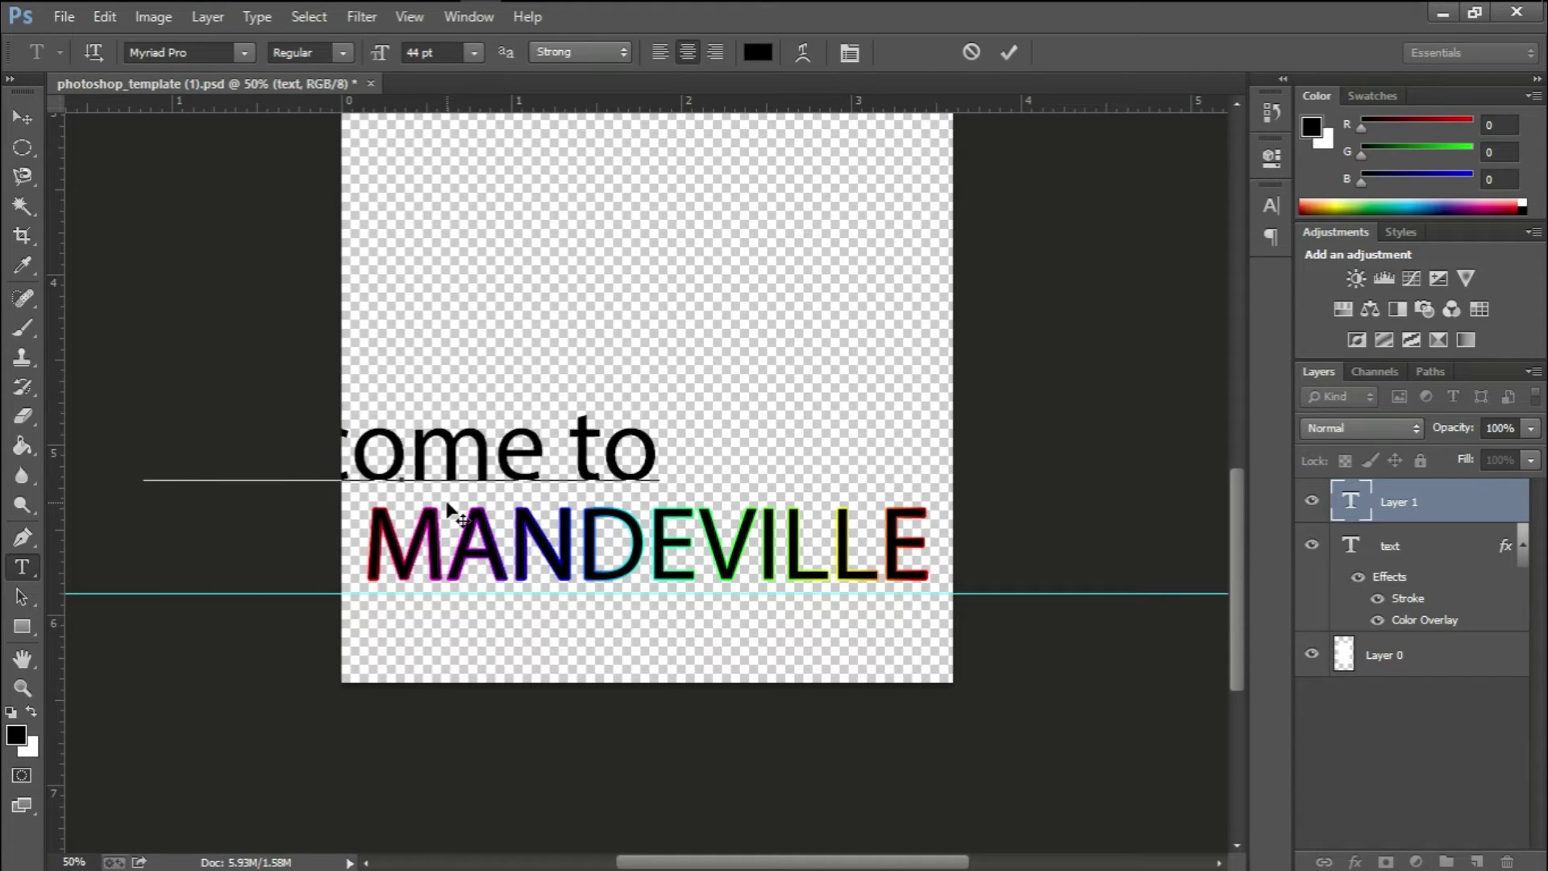
key("ctrl+a")
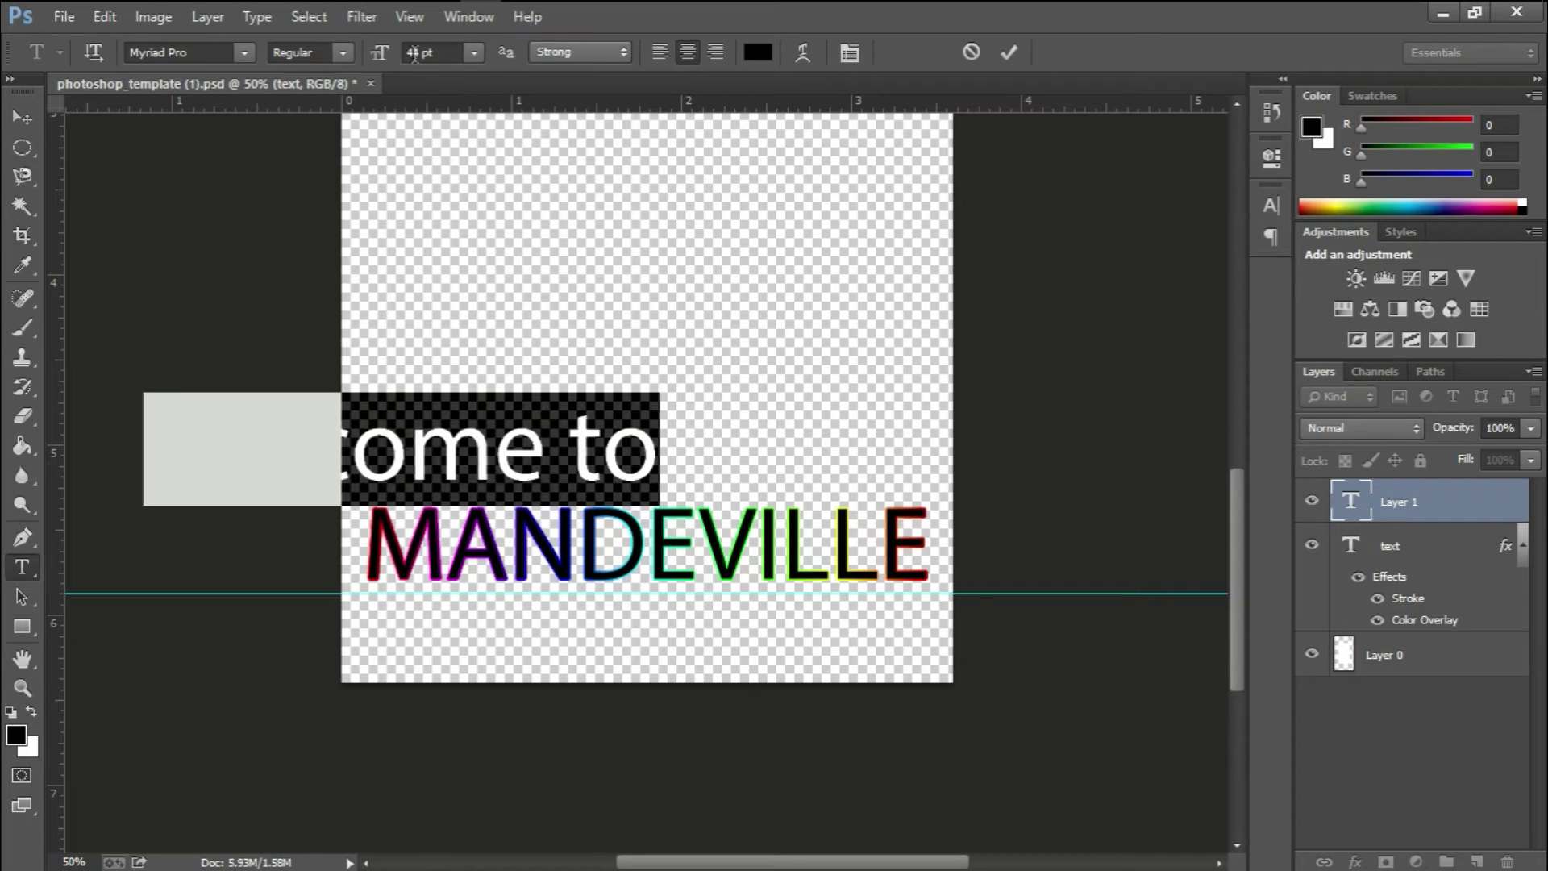
left_click_drag(386, 57, 353, 98)
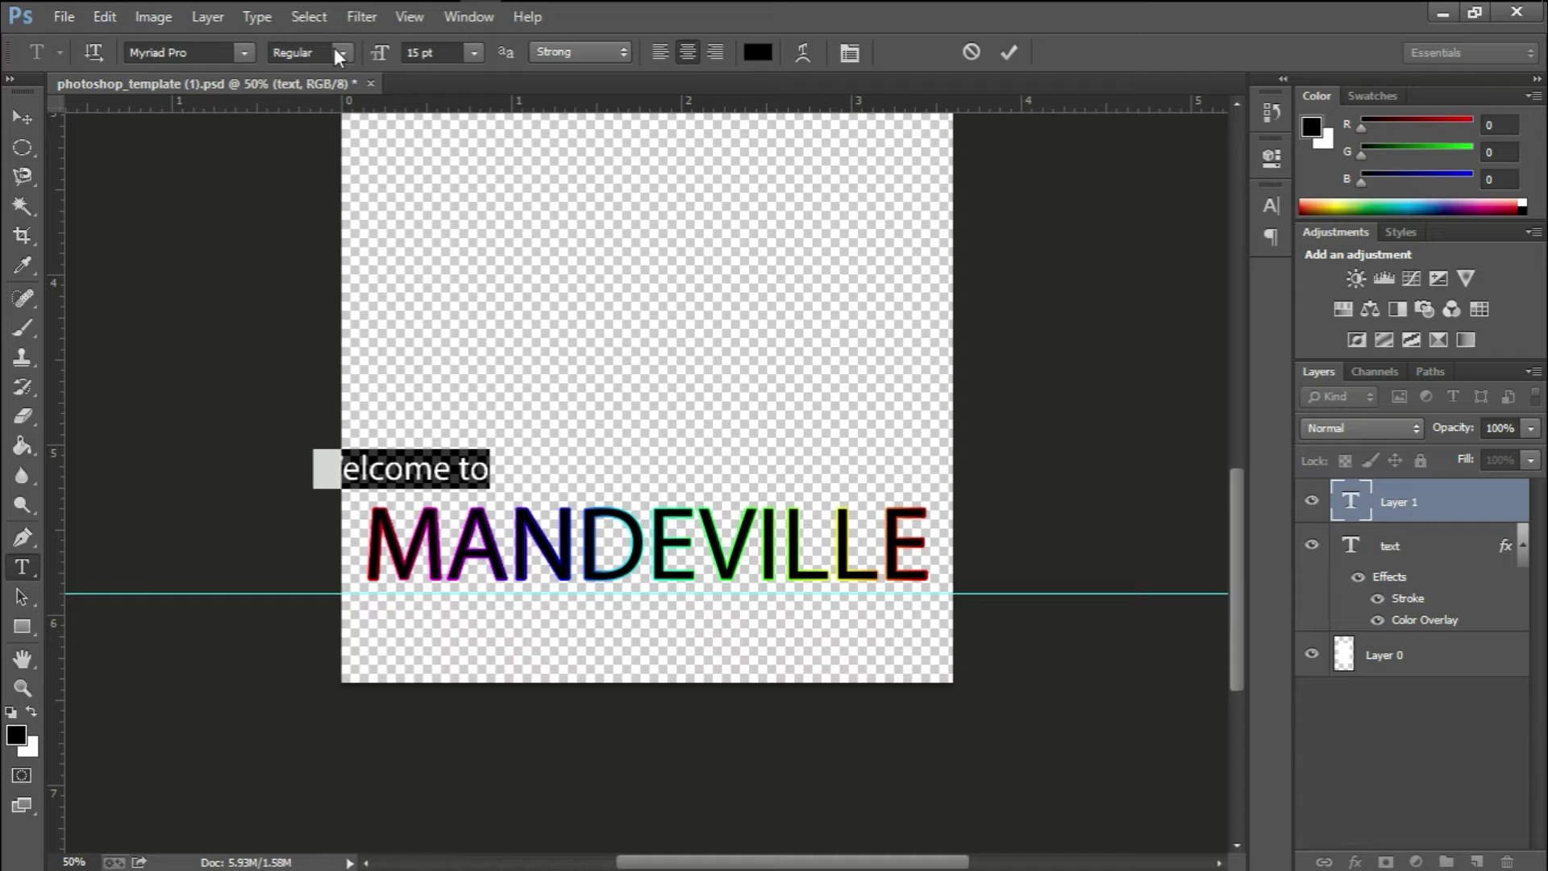
left_click_drag(376, 513, 433, 545)
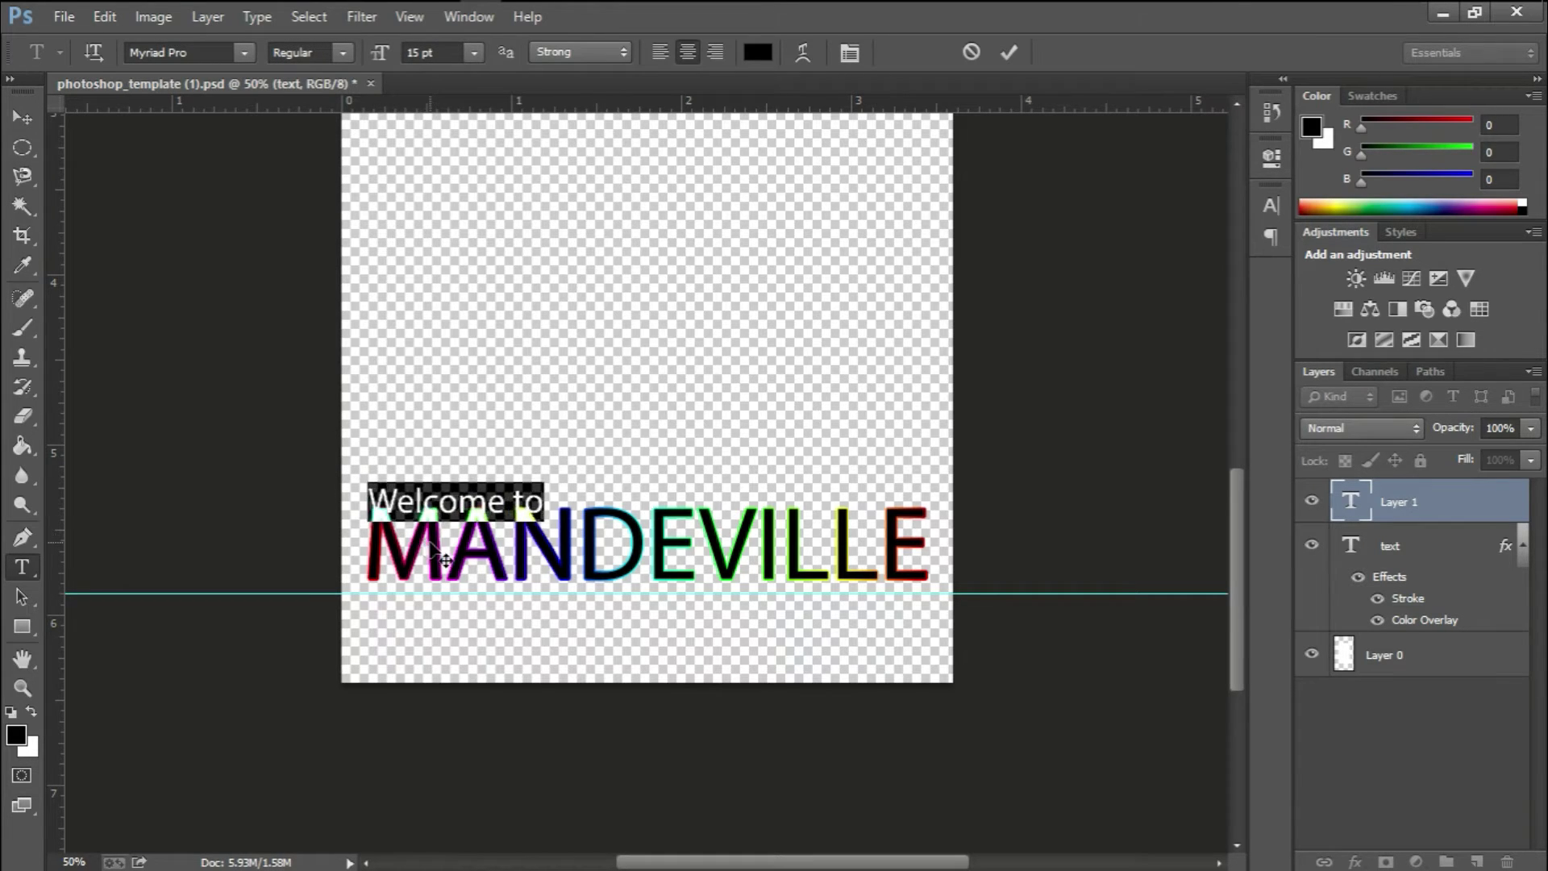
After trying Parchment and Gigi, set 'Welcome to' in the Back to Black Demo font
left_click(193, 51)
left_click(242, 52)
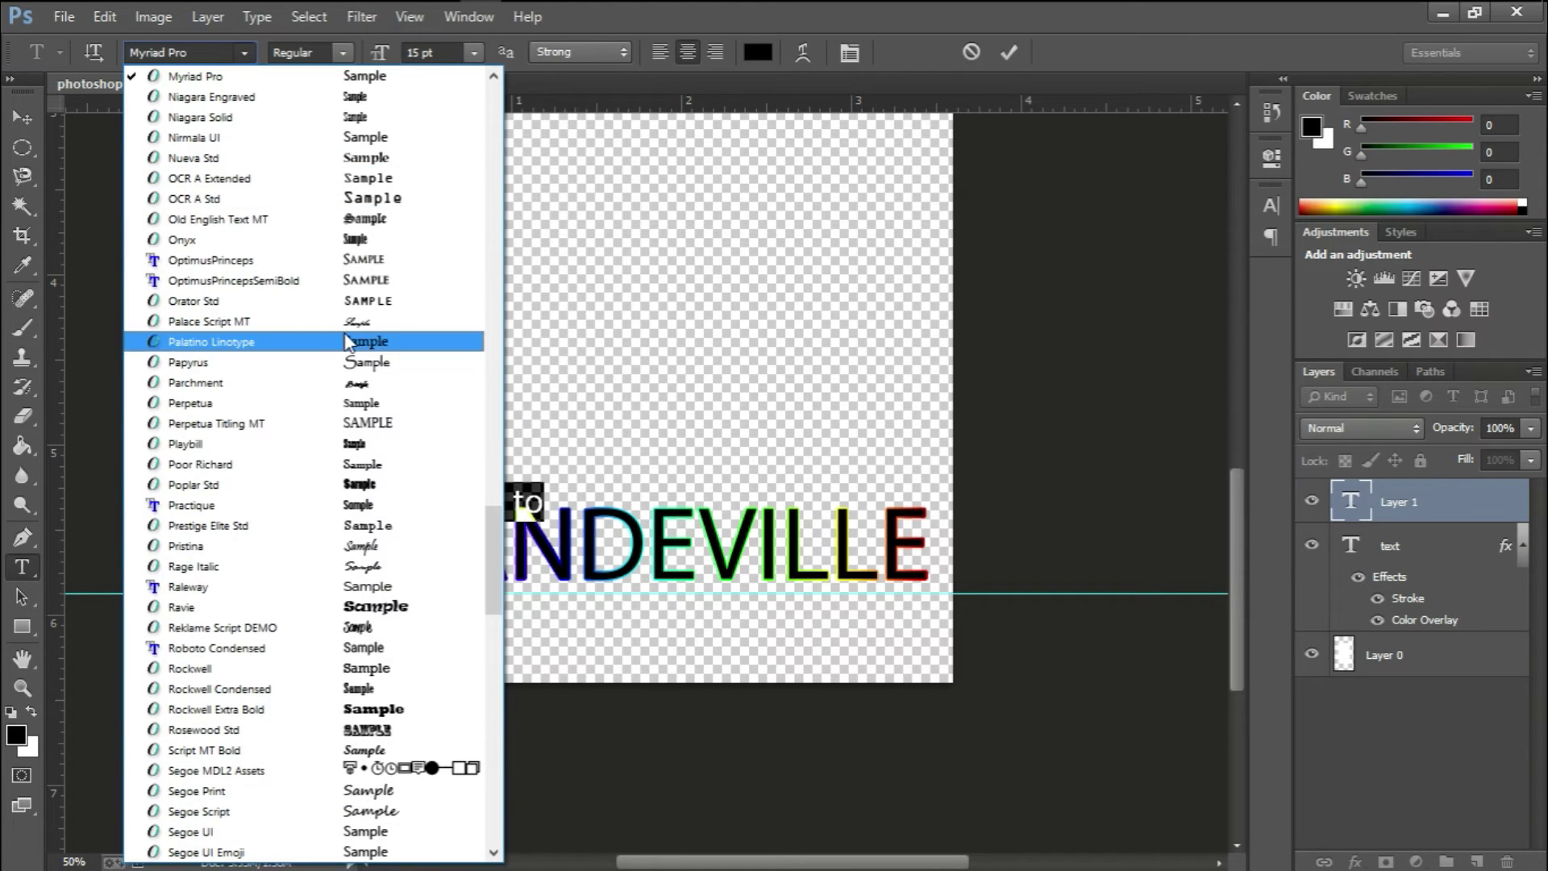
left_click(384, 385)
left_click(244, 52)
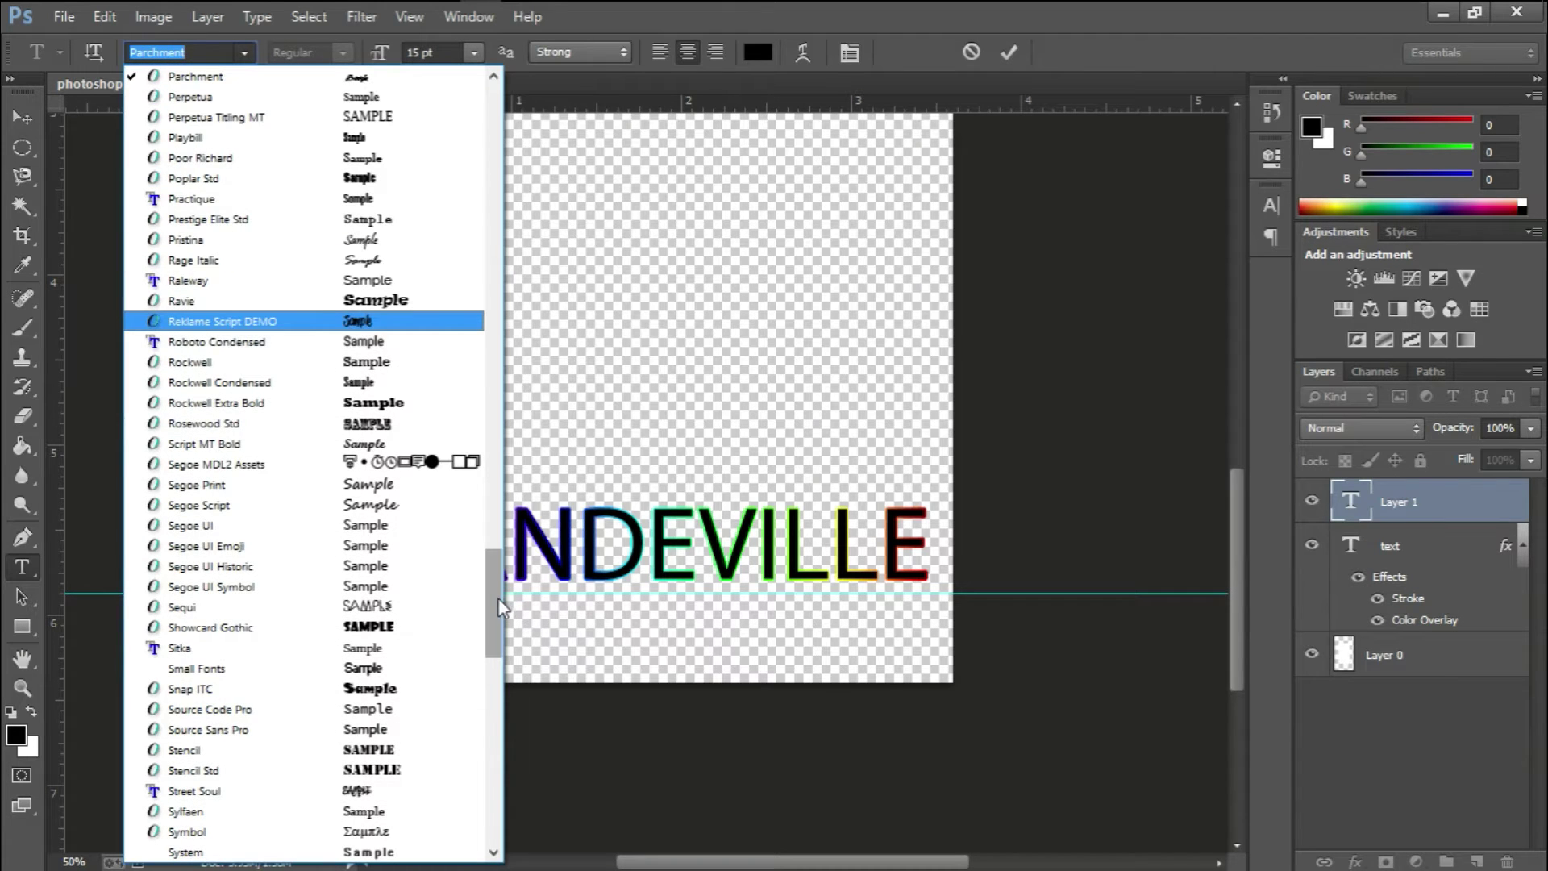
left_click_drag(500, 597, 502, 371)
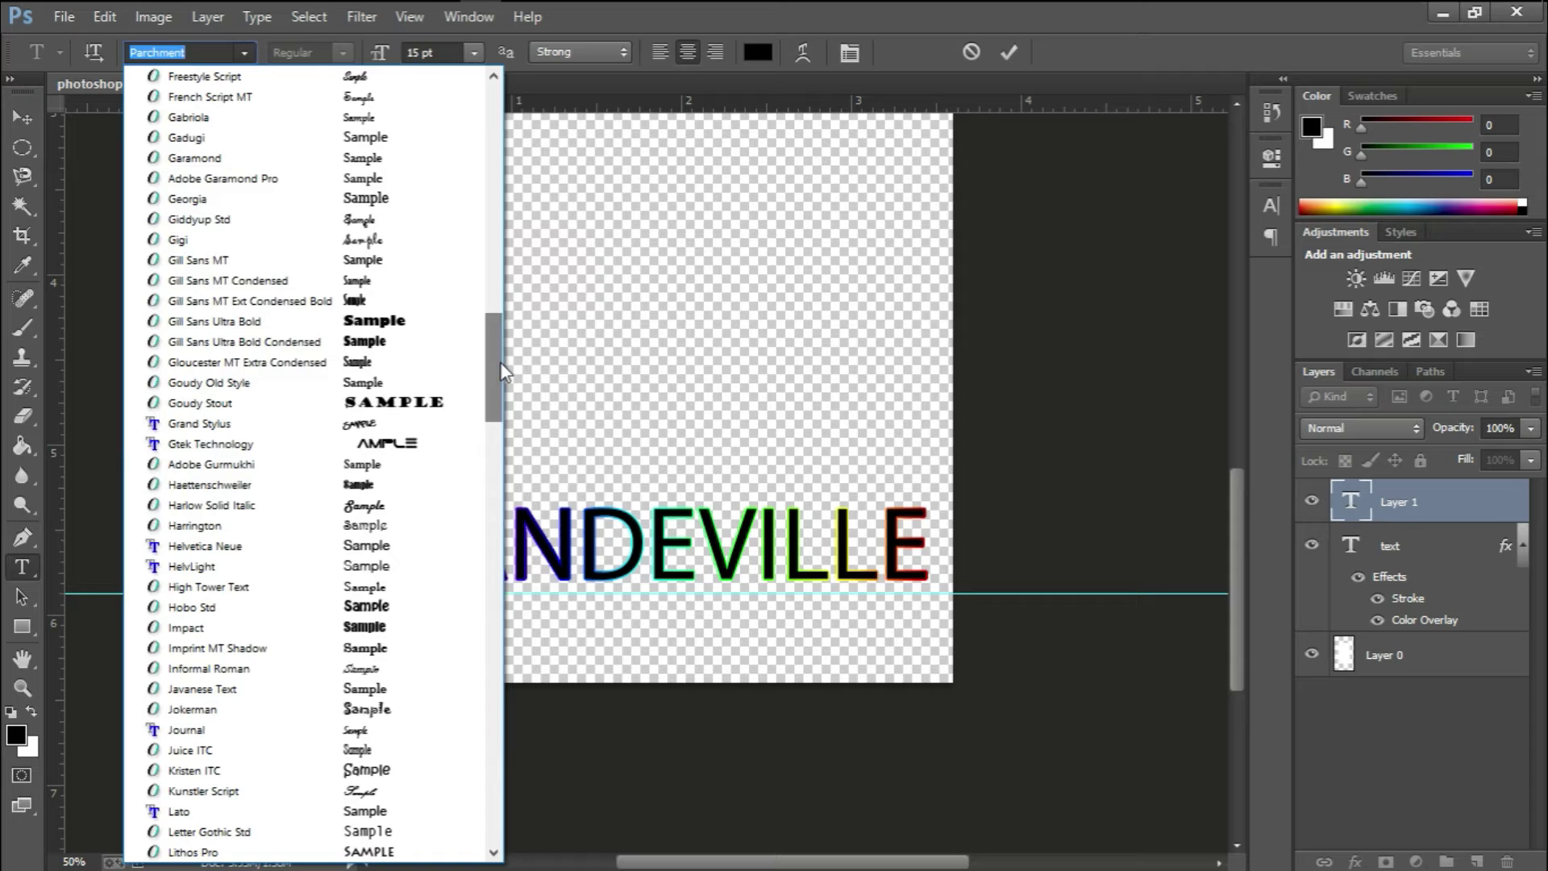
left_click(400, 240)
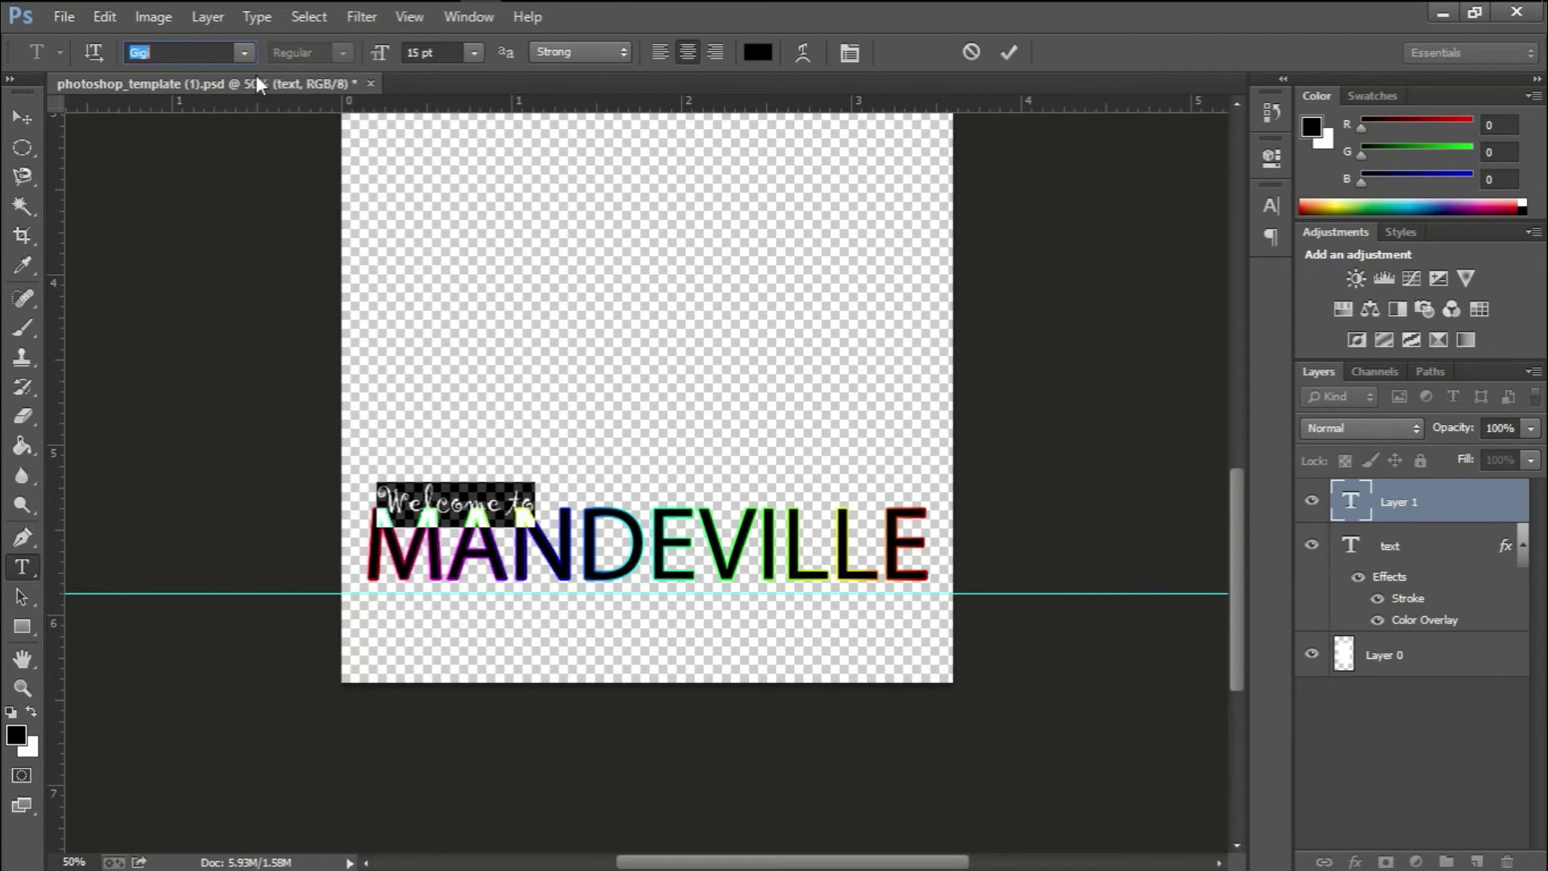
left_click(245, 52)
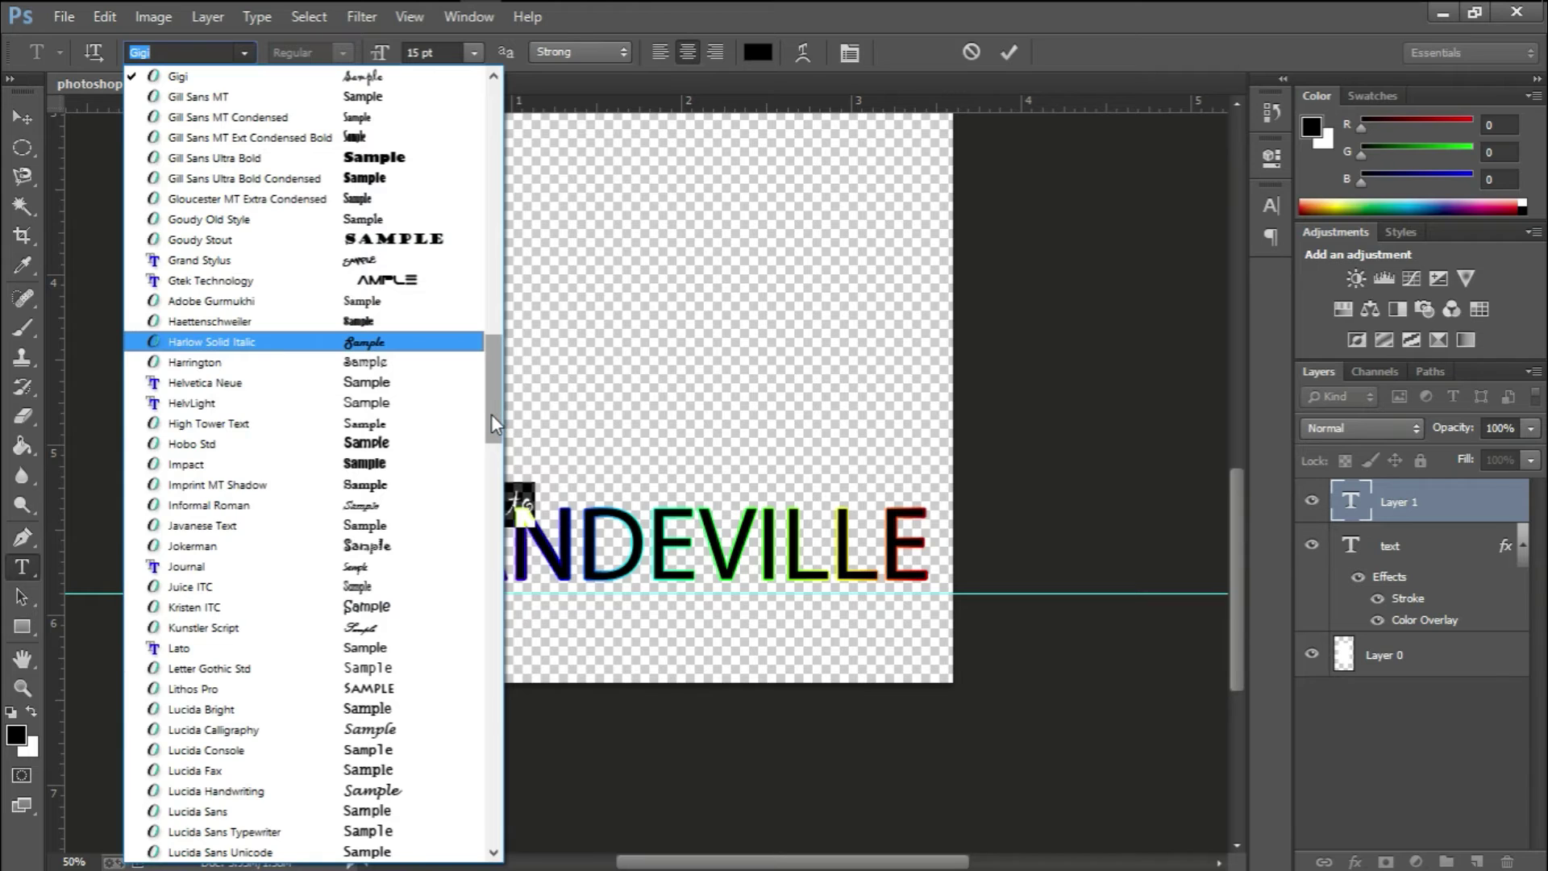
left_click_drag(491, 414, 504, 177)
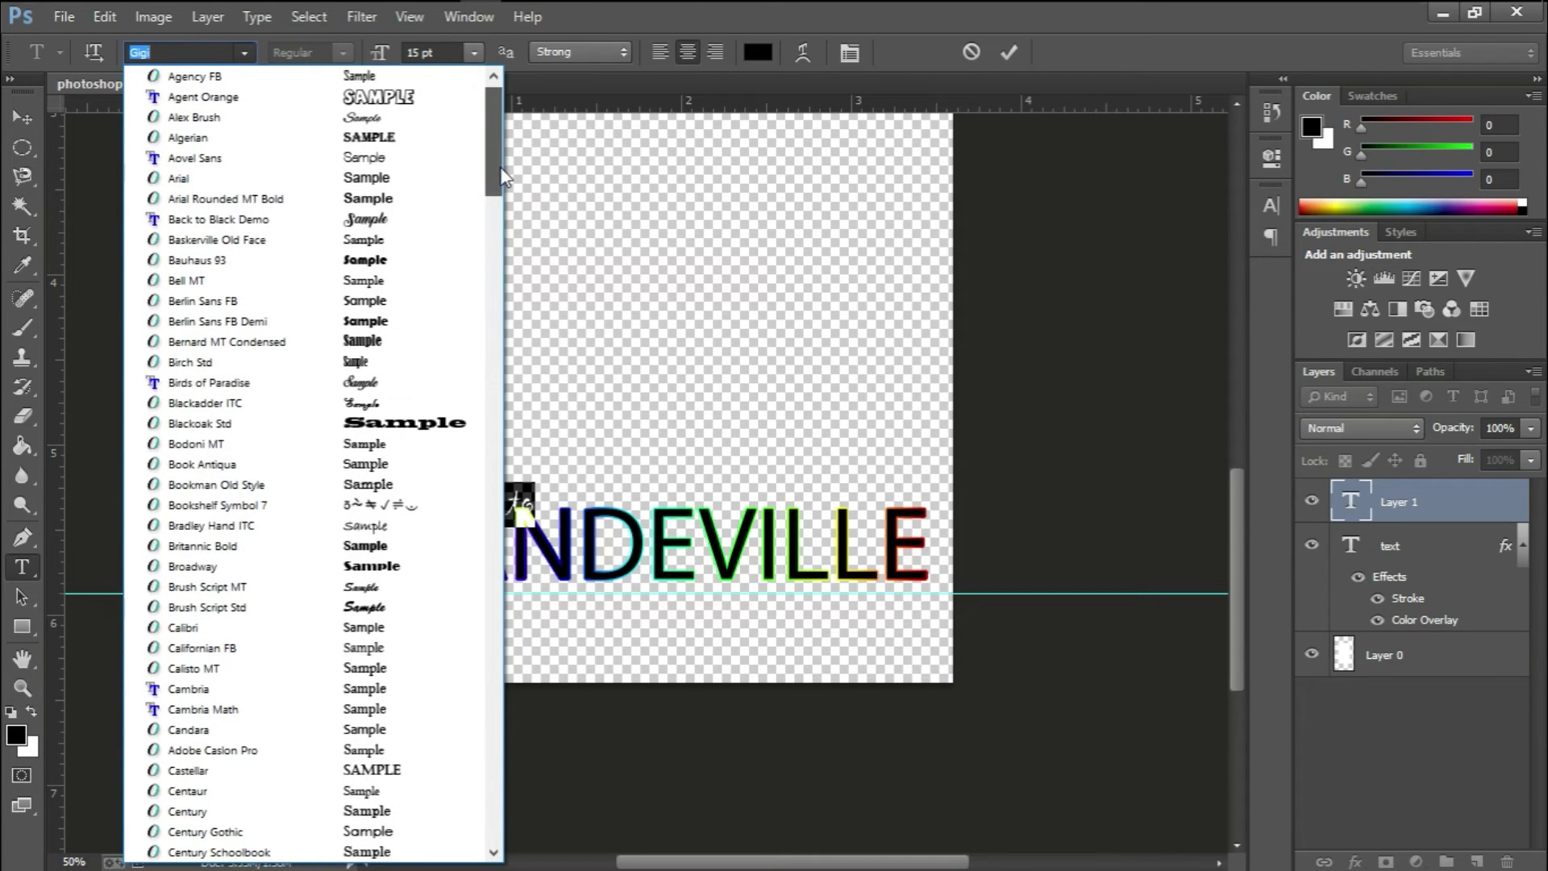
left_click(432, 220)
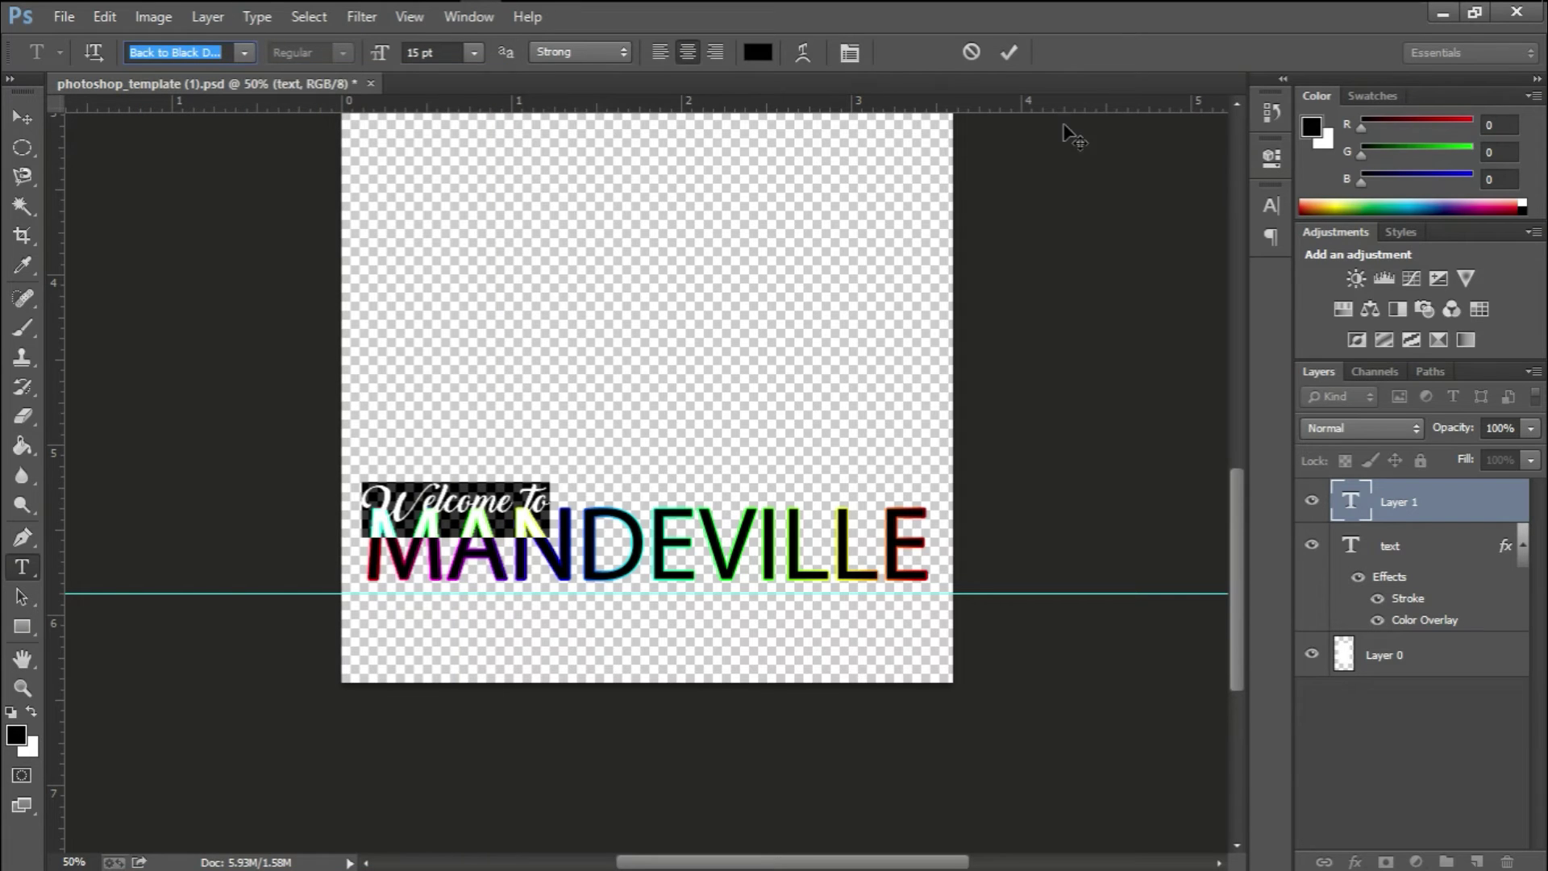
left_click(1015, 52)
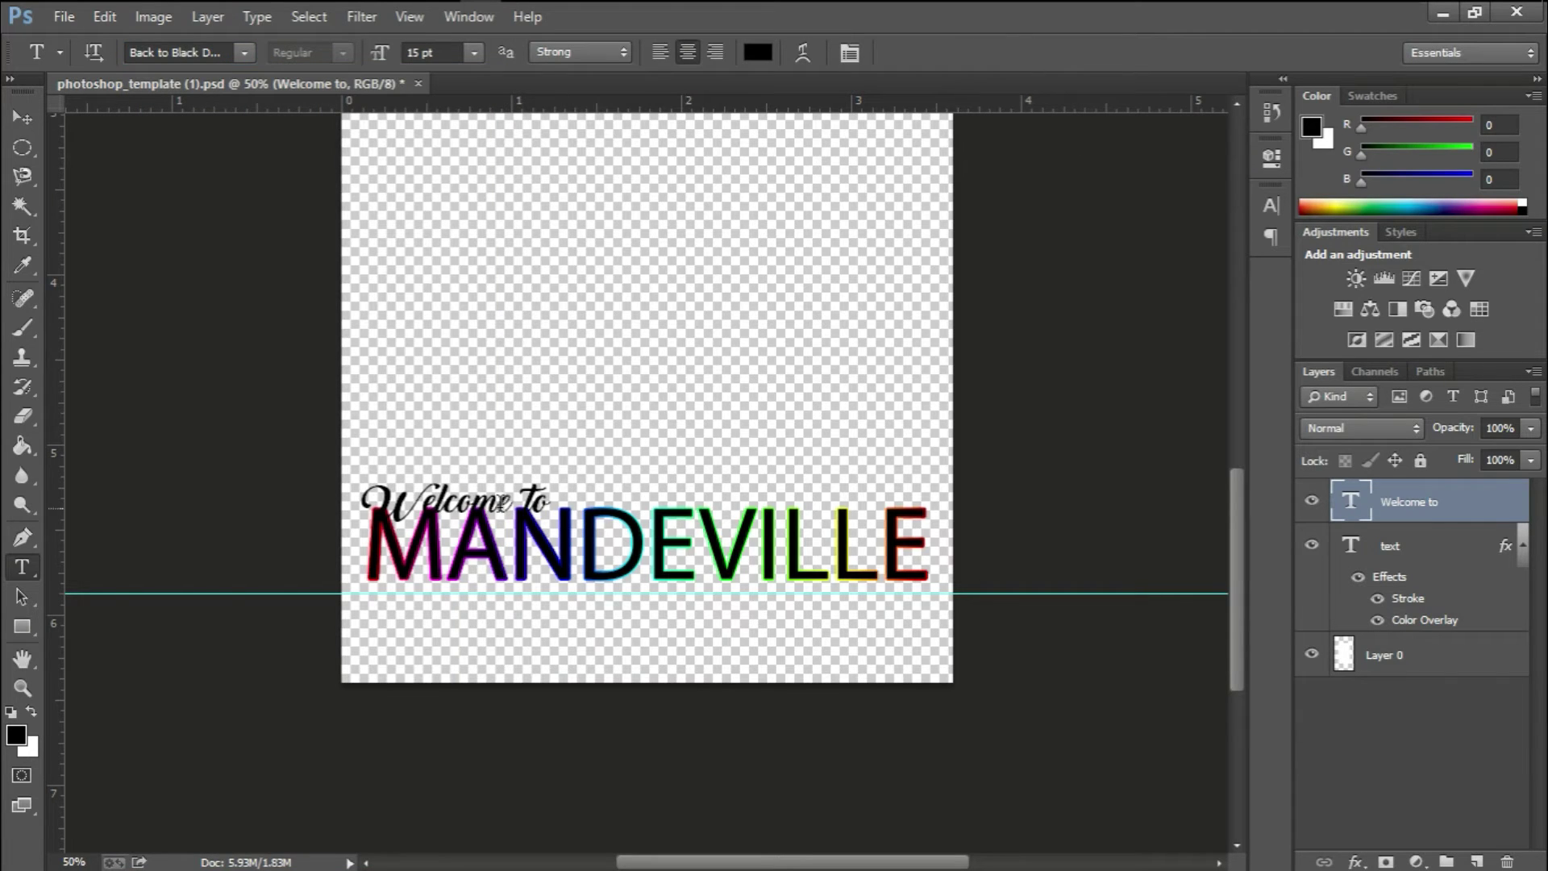
Recolour the 'Welcome to' text white (ffffff) and commit the edit
left_click(485, 495)
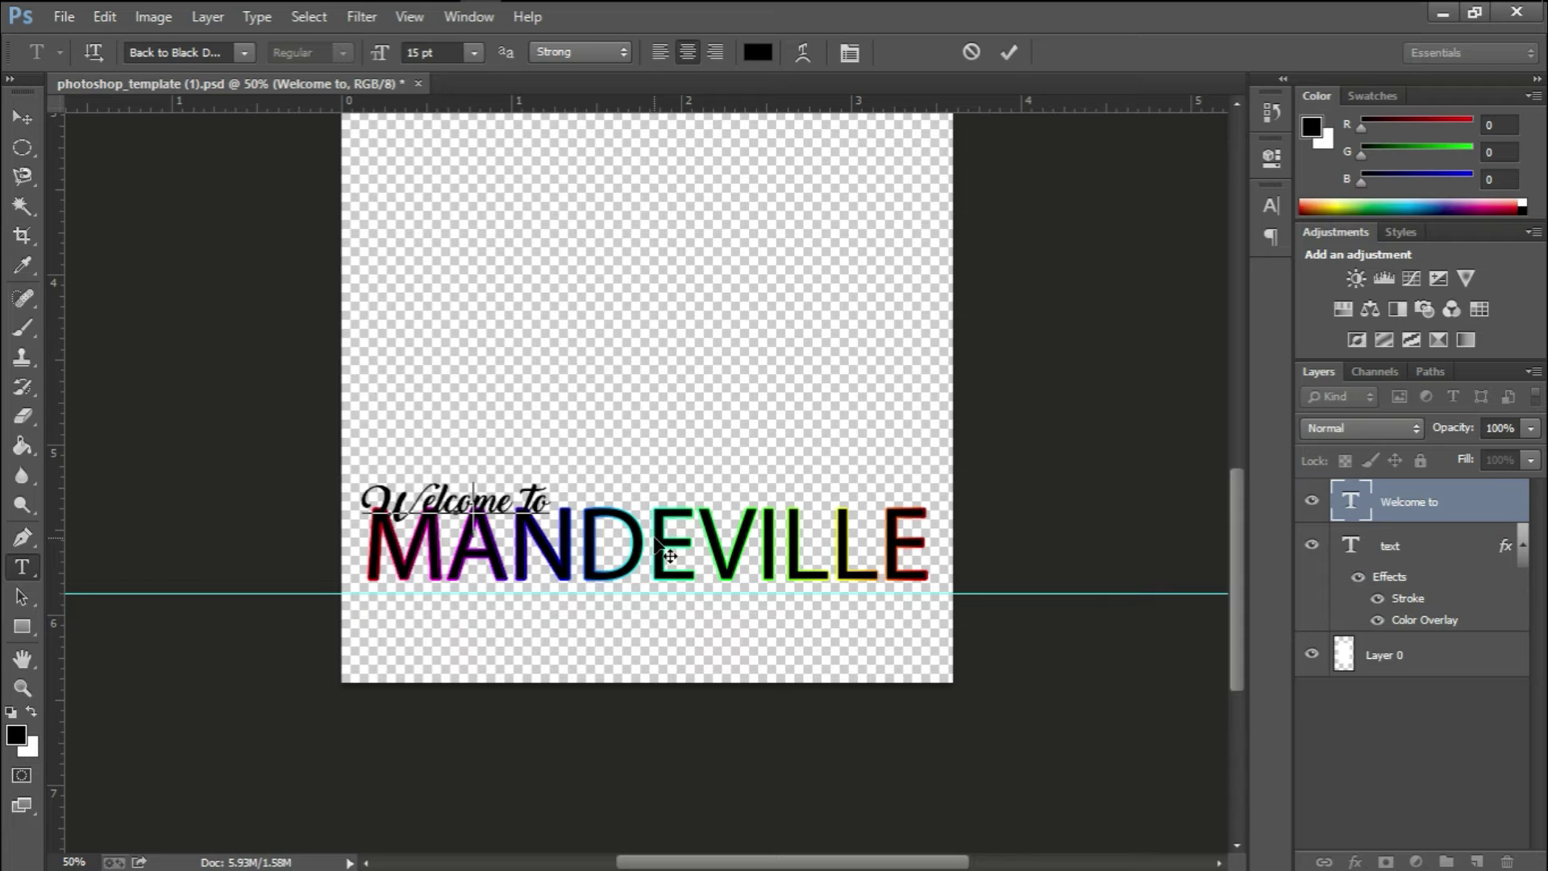
key("ctrl+a")
left_click(477, 500)
key("ctrl+a")
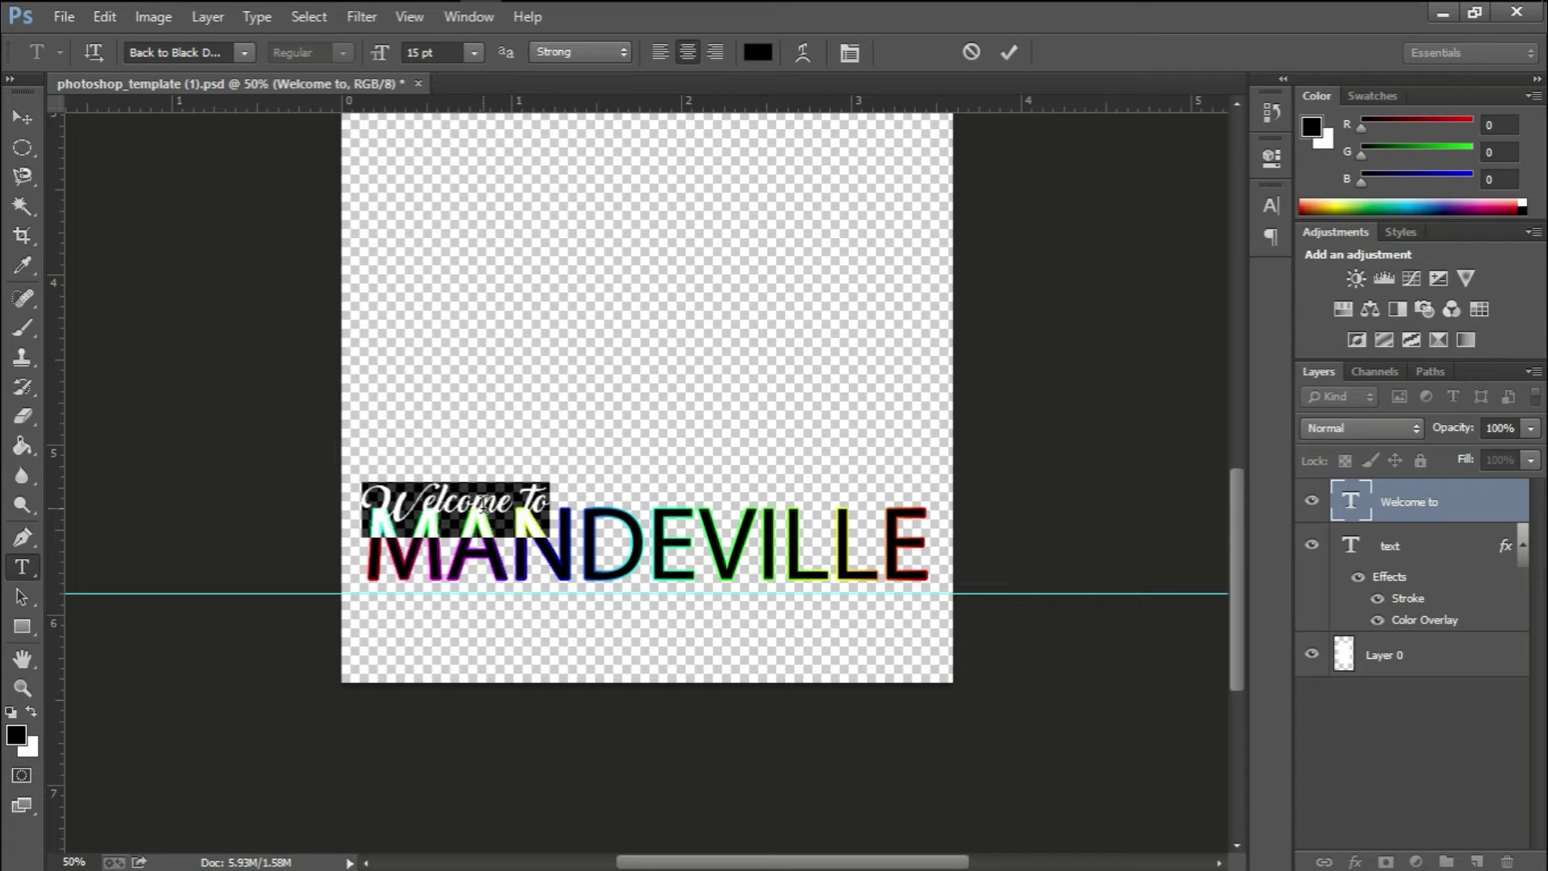
left_click(758, 54)
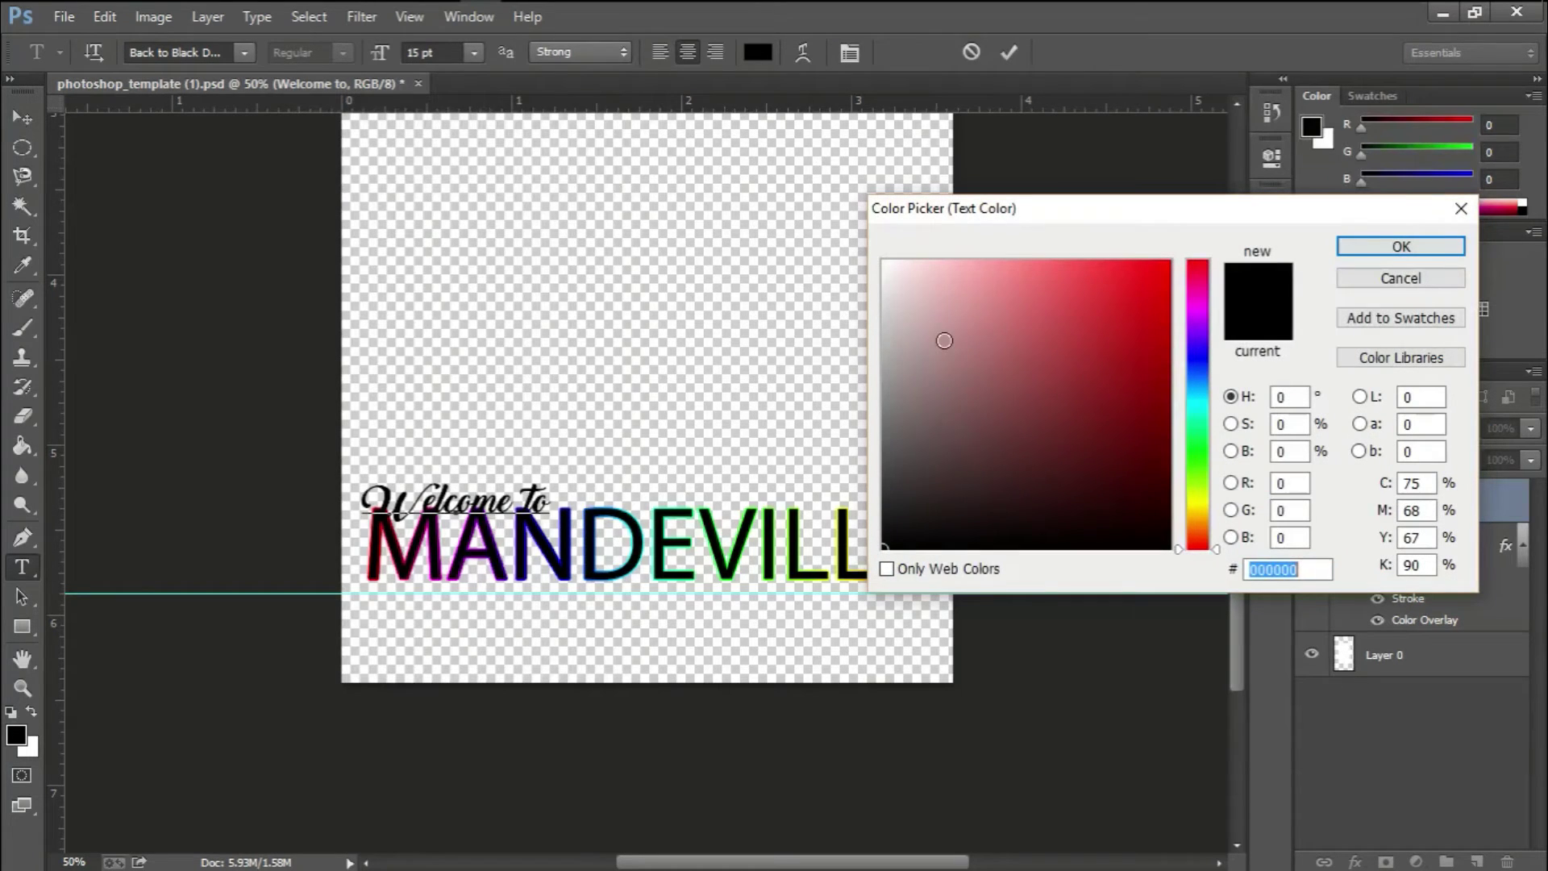
left_click_drag(943, 341, 836, 225)
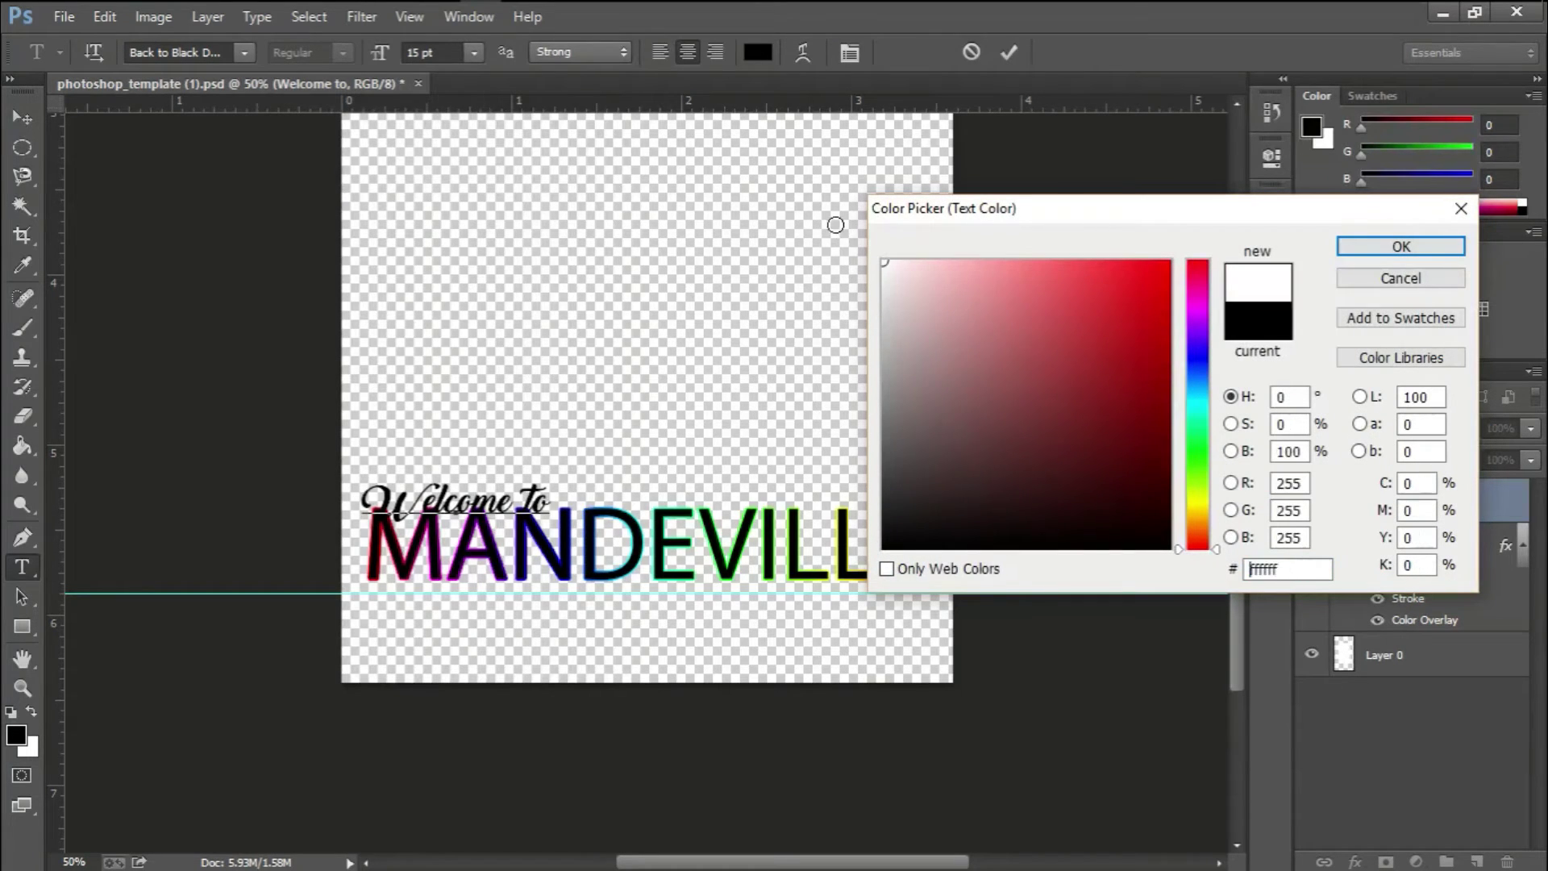
left_click(1400, 247)
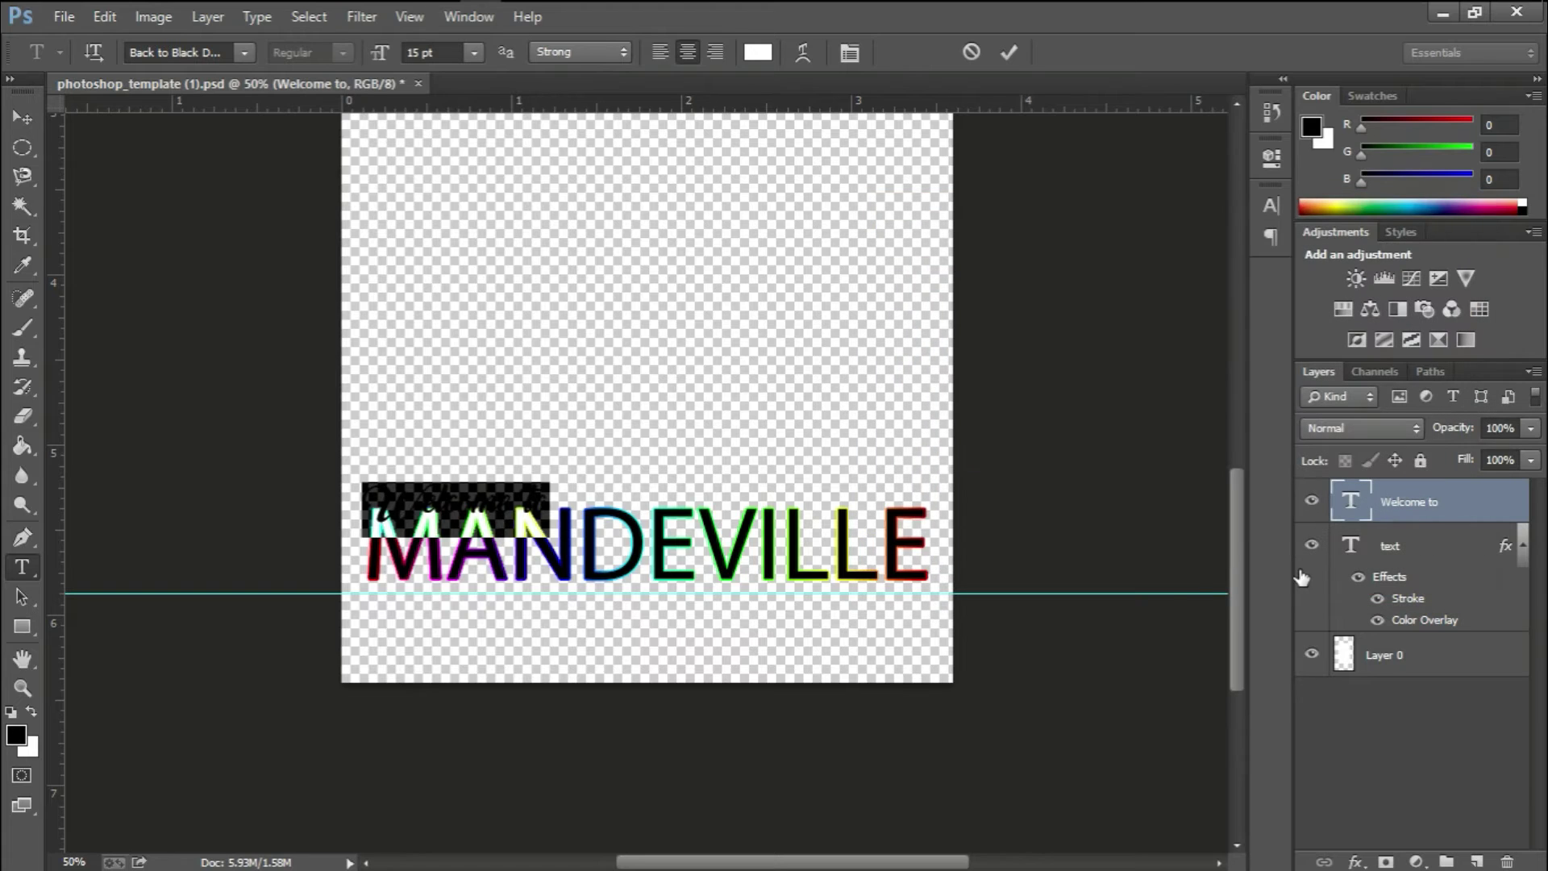
left_click(1009, 57)
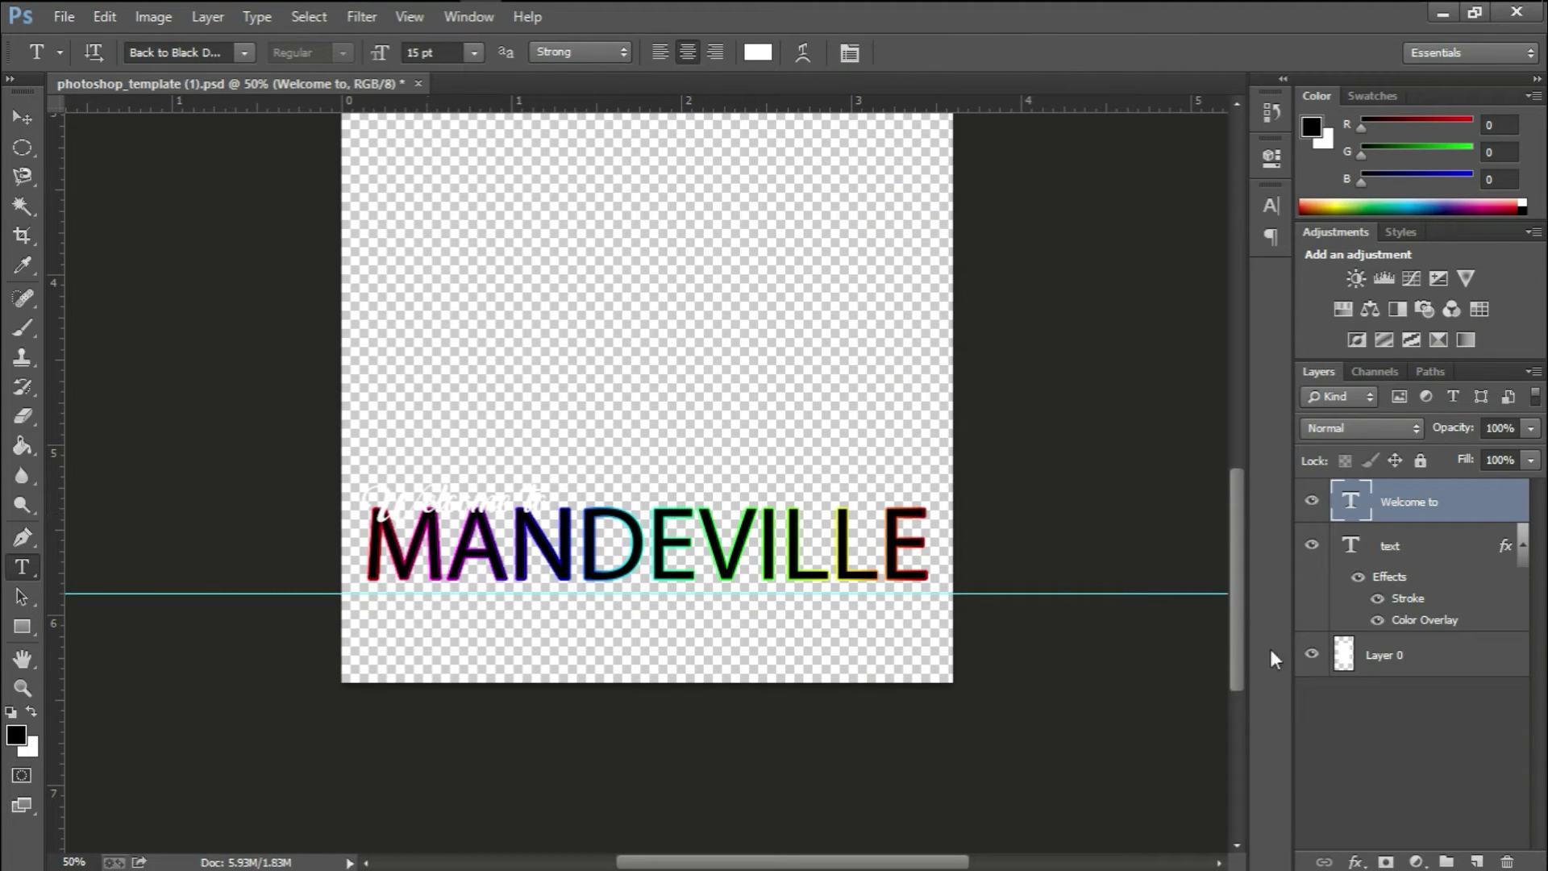
Give 'Welcome to' a 3 px Stroke filled with the Spectrum gradient
left_click(1355, 862)
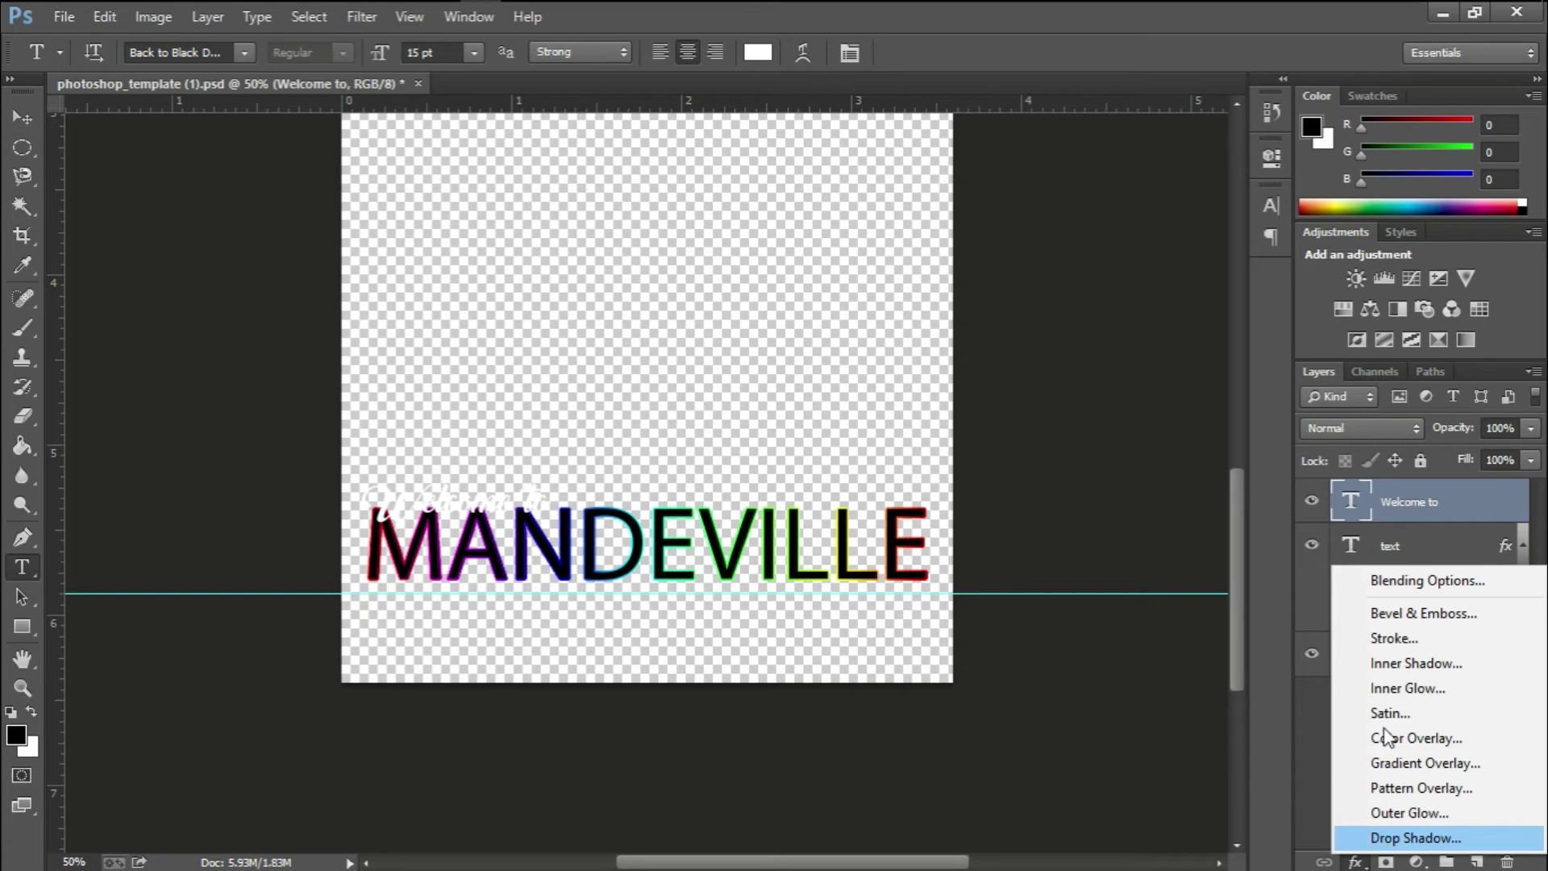
left_click(1396, 573)
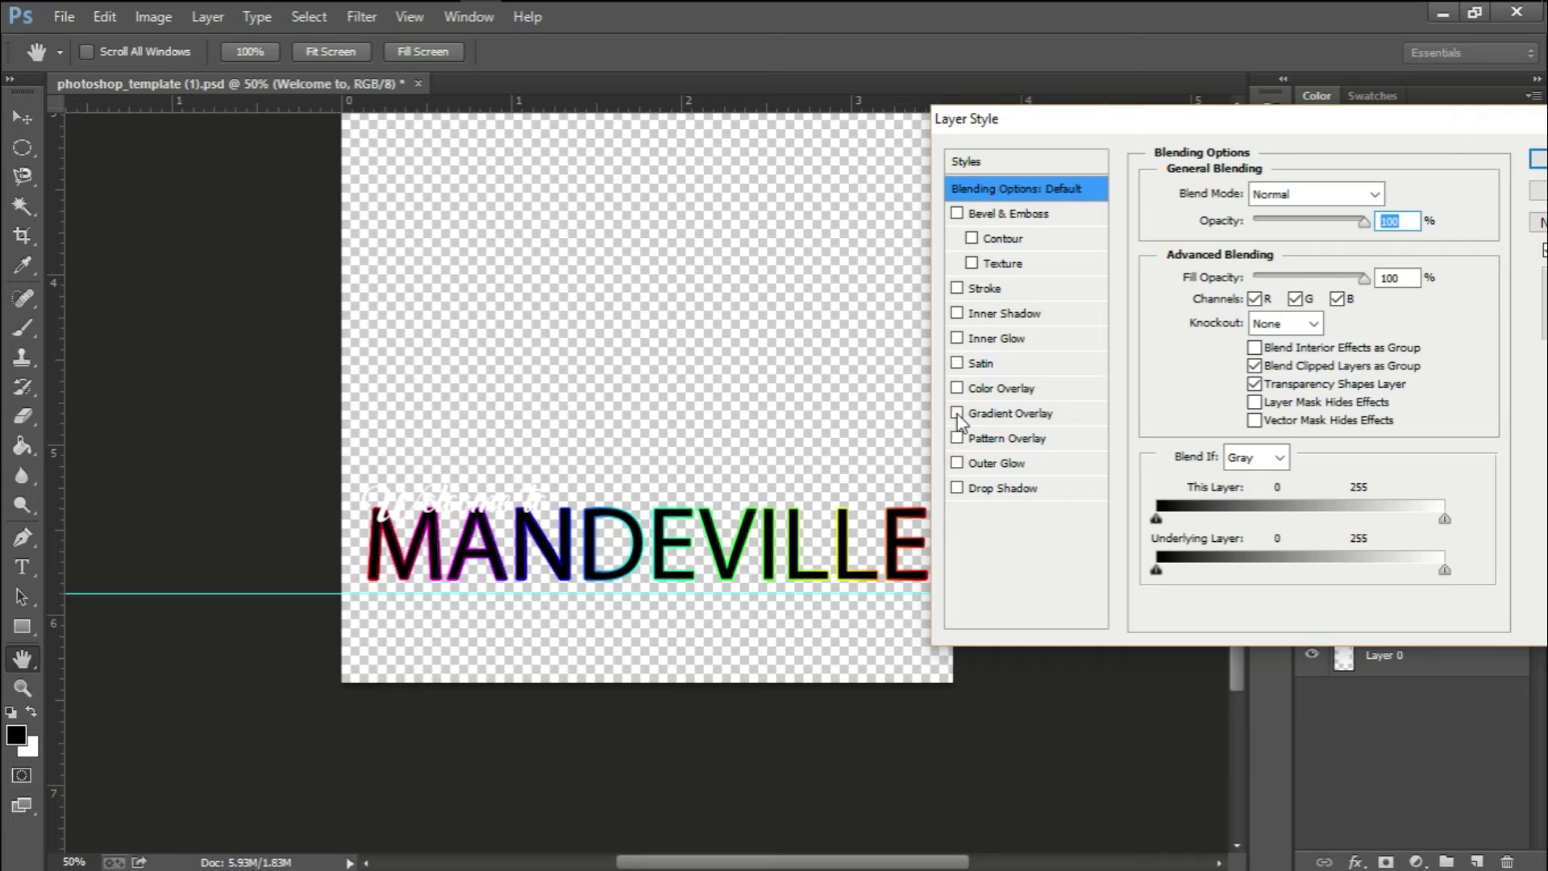
left_click(959, 289)
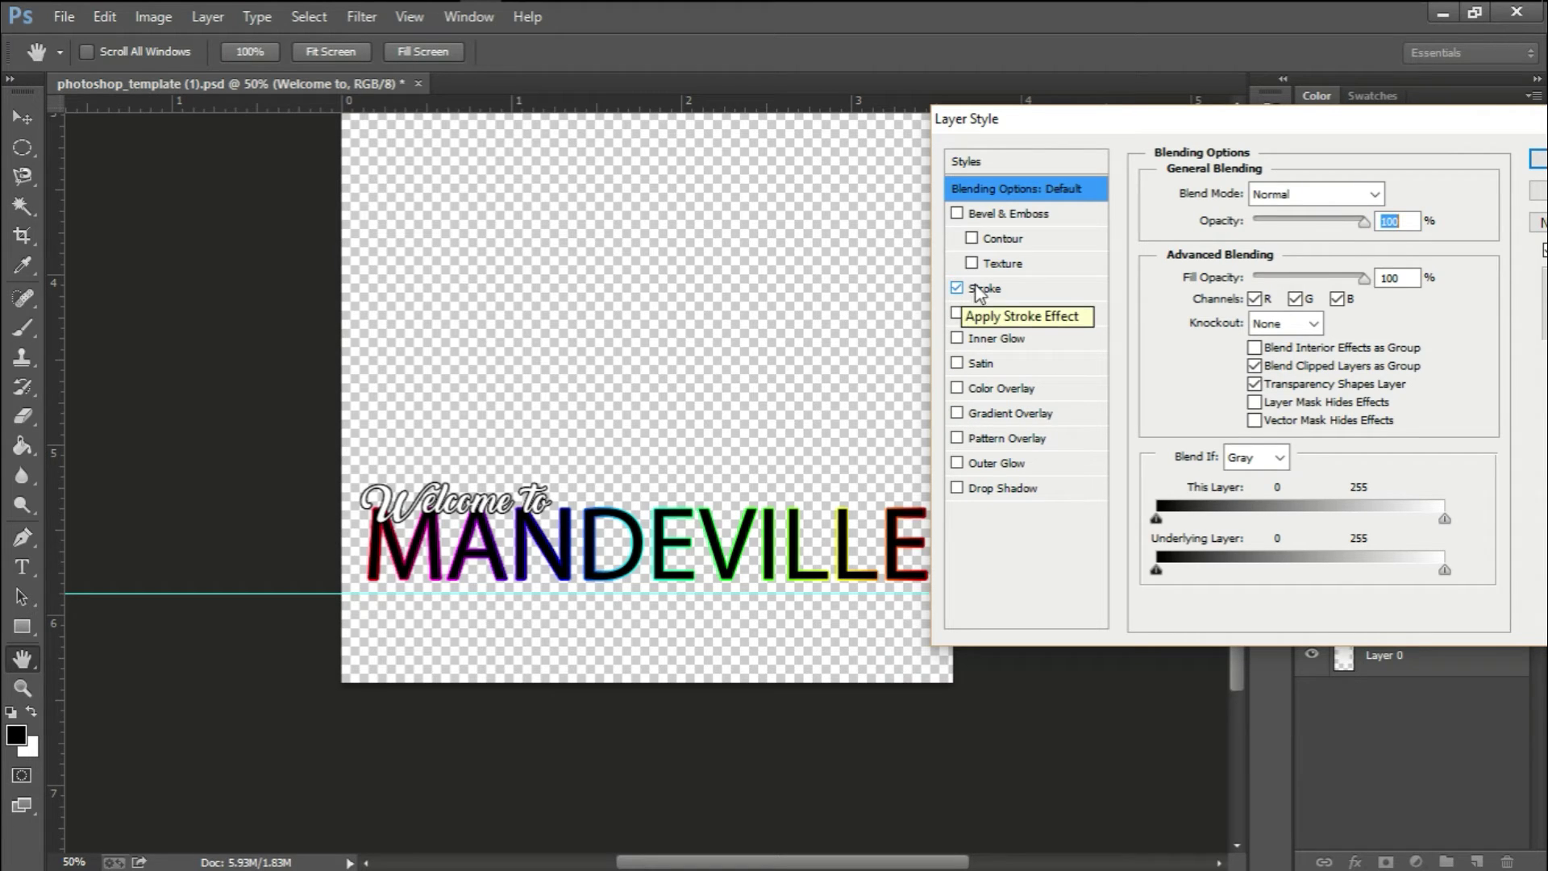
left_click(1030, 297)
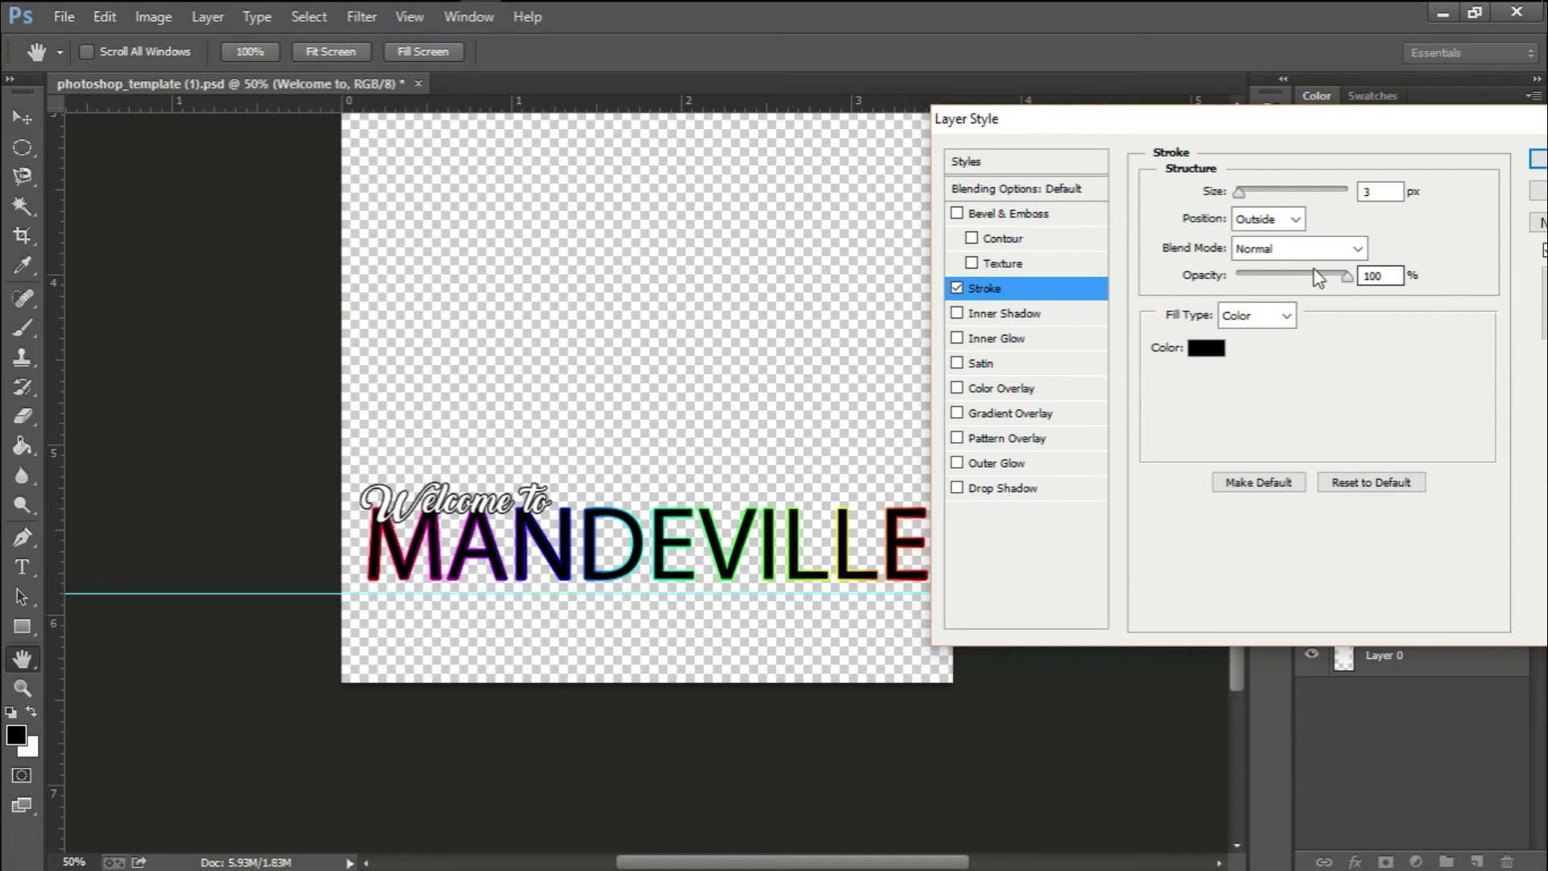
left_click(1250, 315)
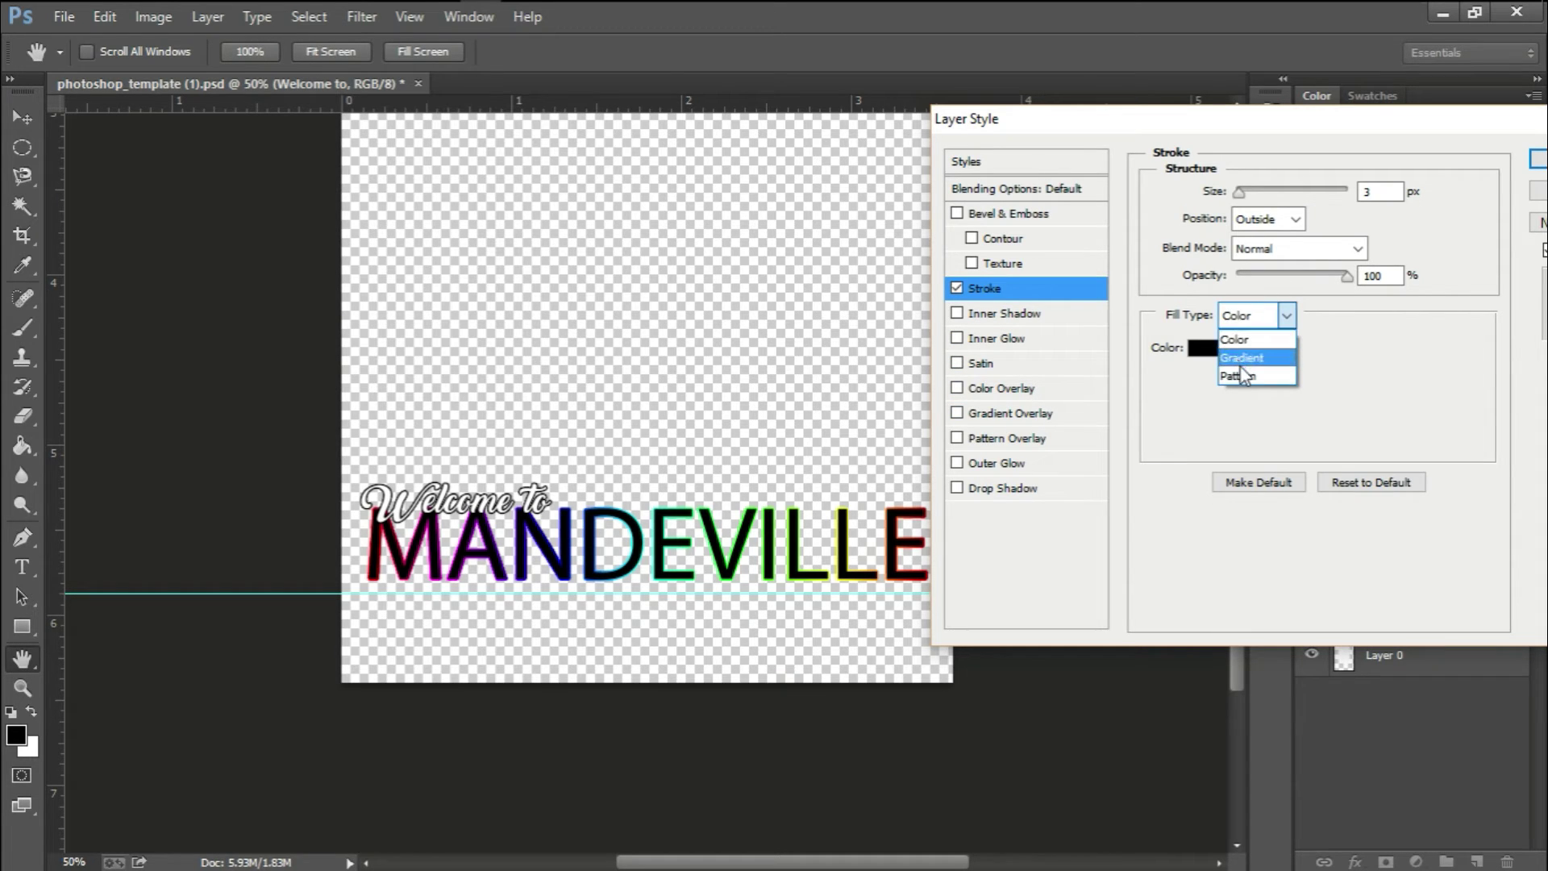
left_click(1242, 360)
left_click(1258, 350)
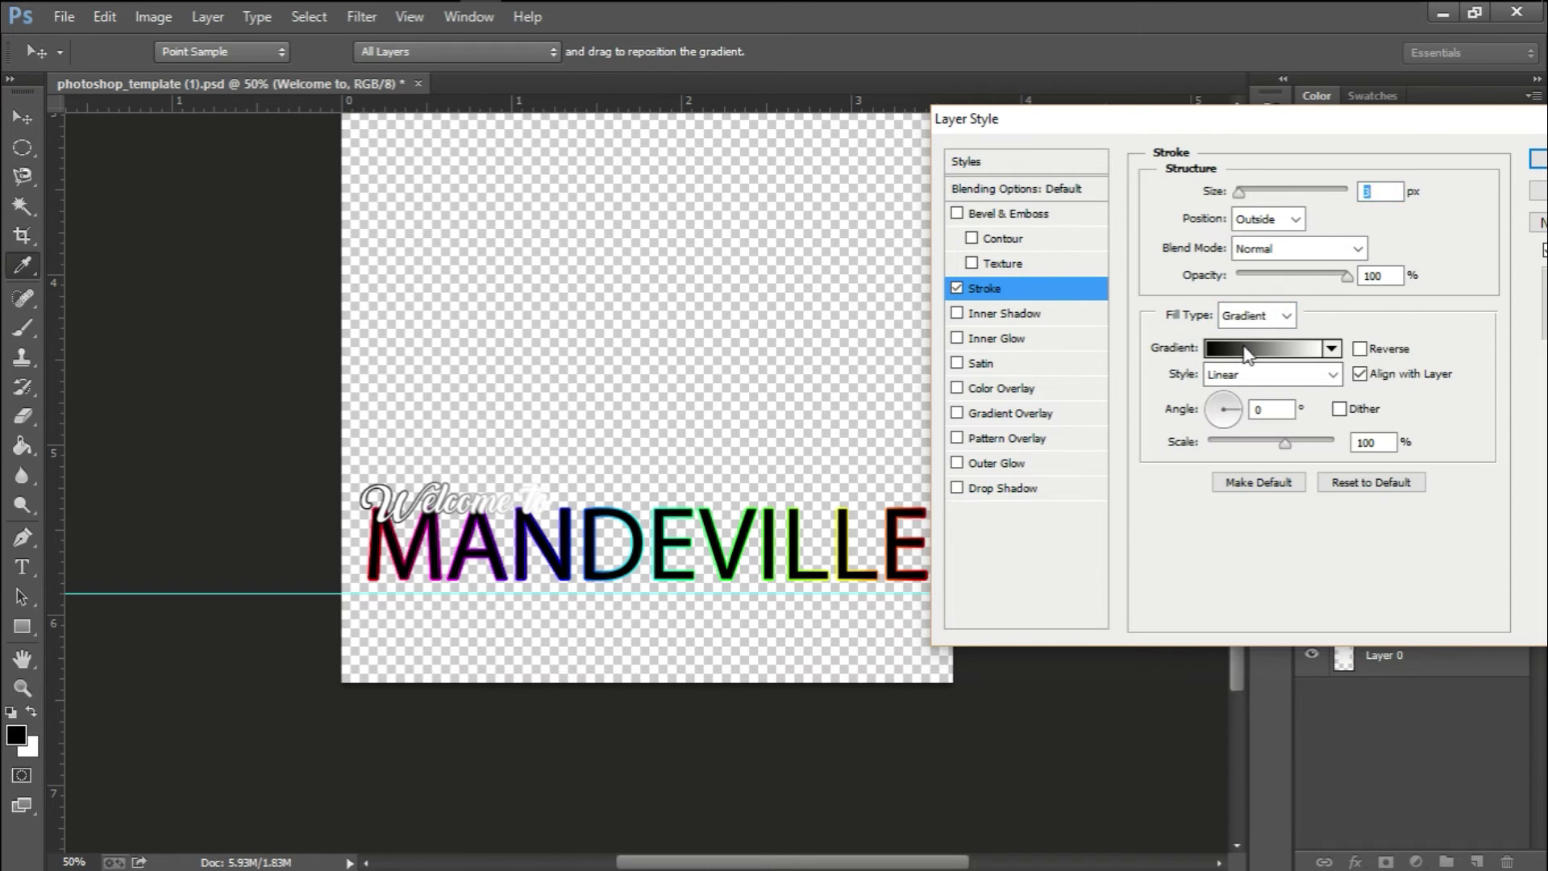
left_click(1149, 269)
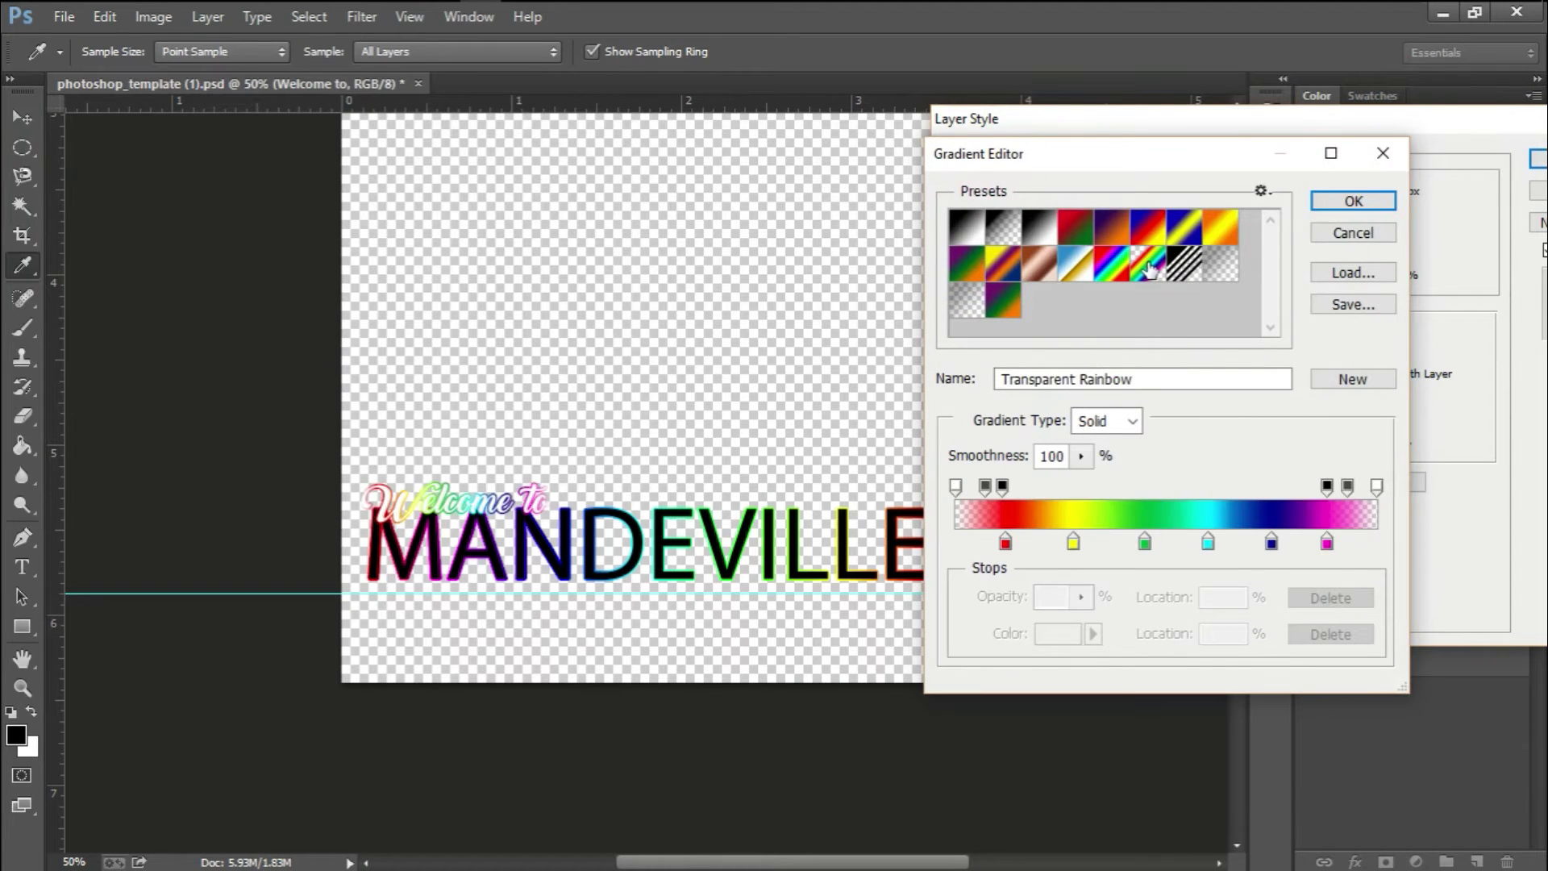
left_click(1113, 266)
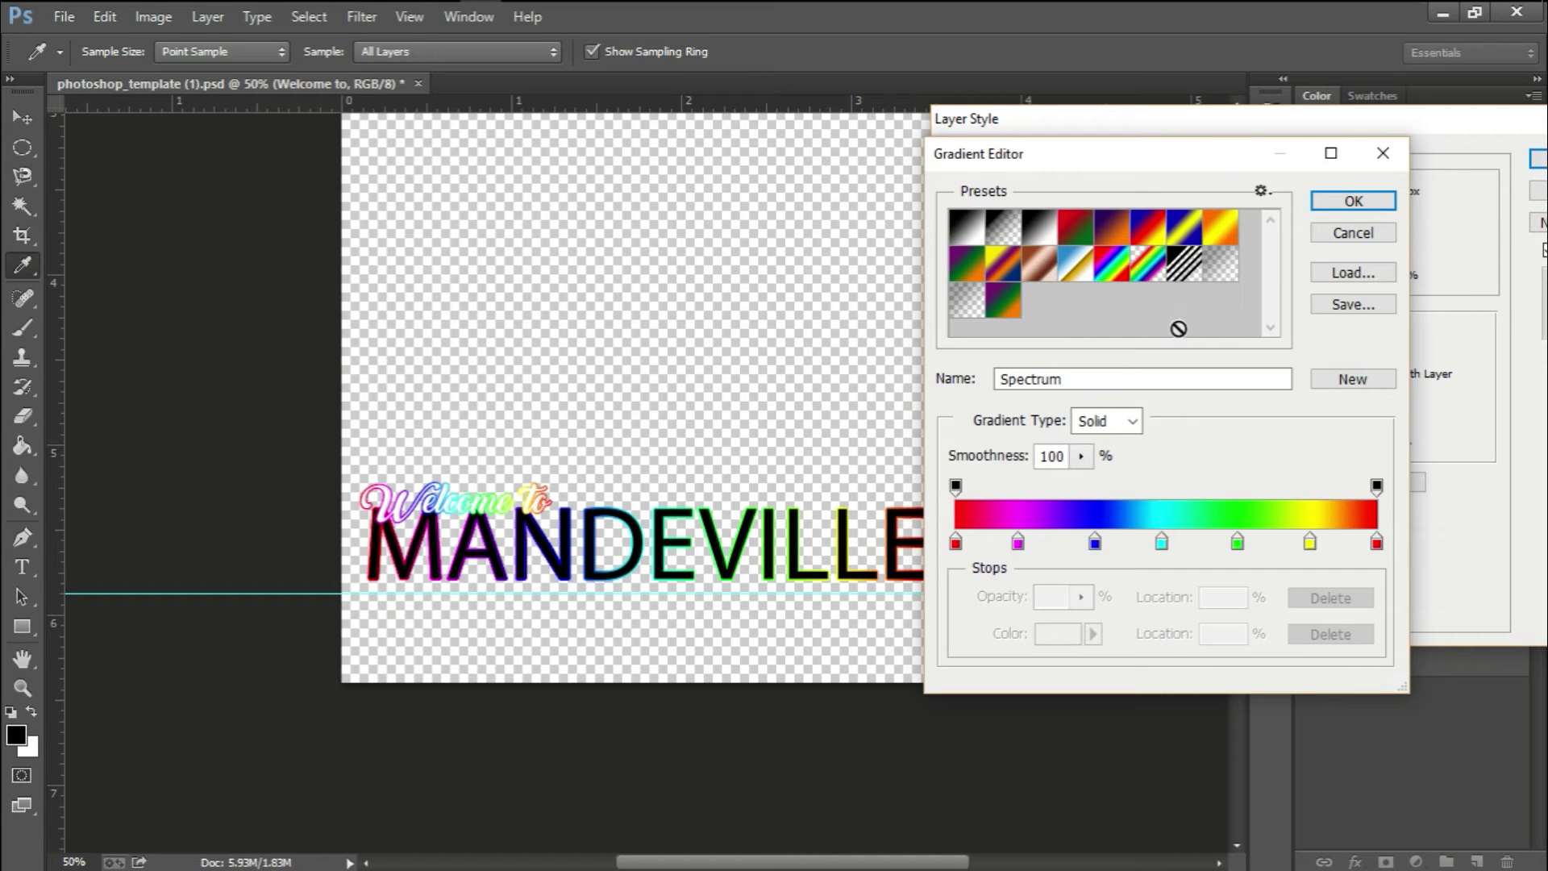
left_click(1362, 208)
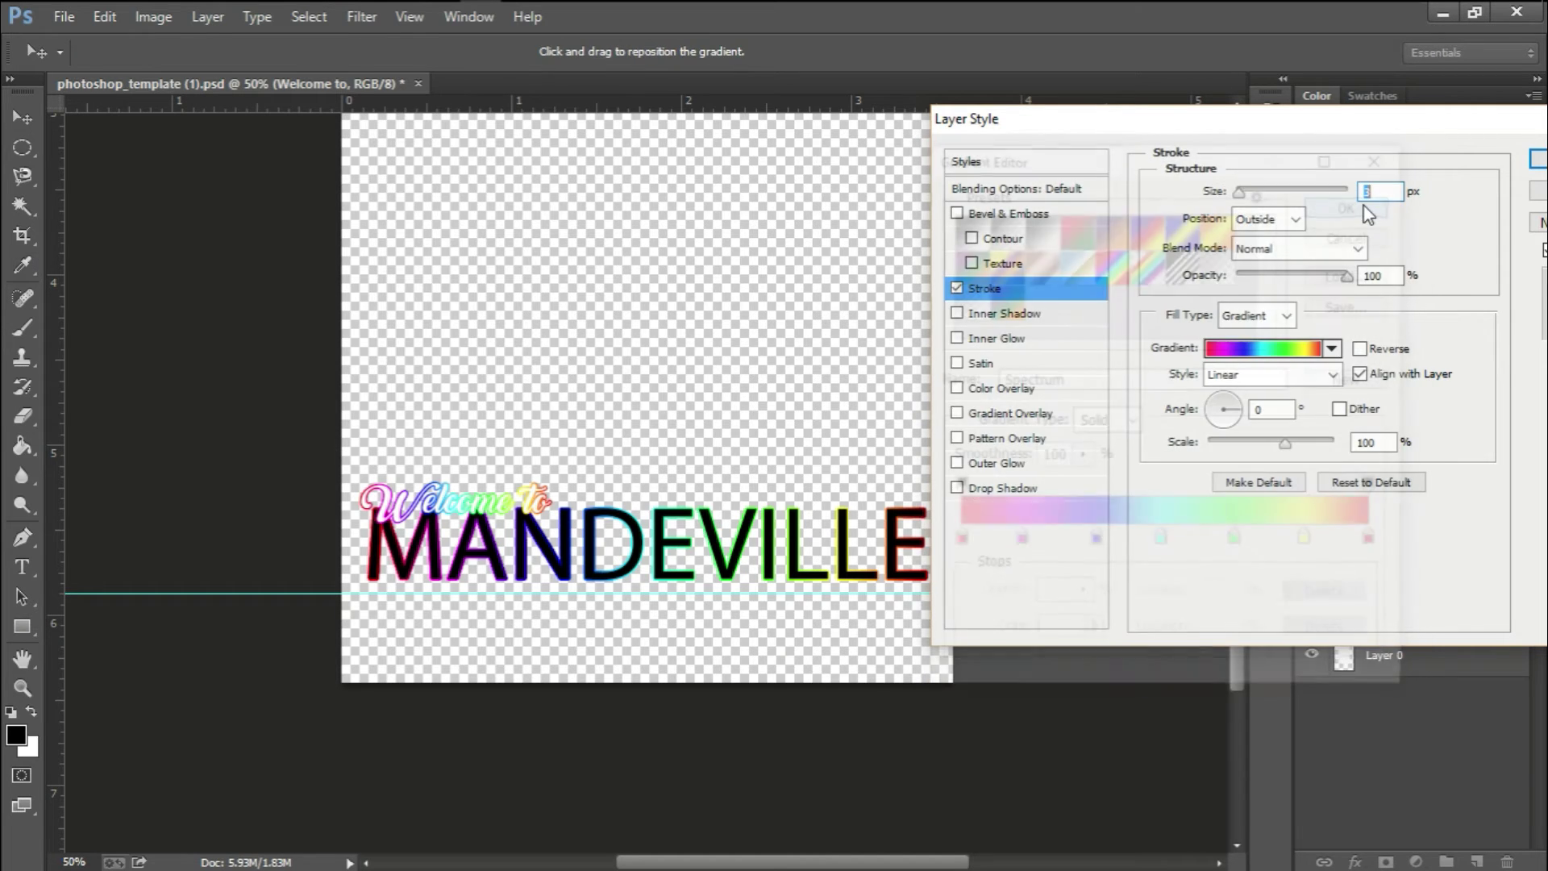
Set the stroke gradient style to Diamond and apply the effect
left_click(1290, 376)
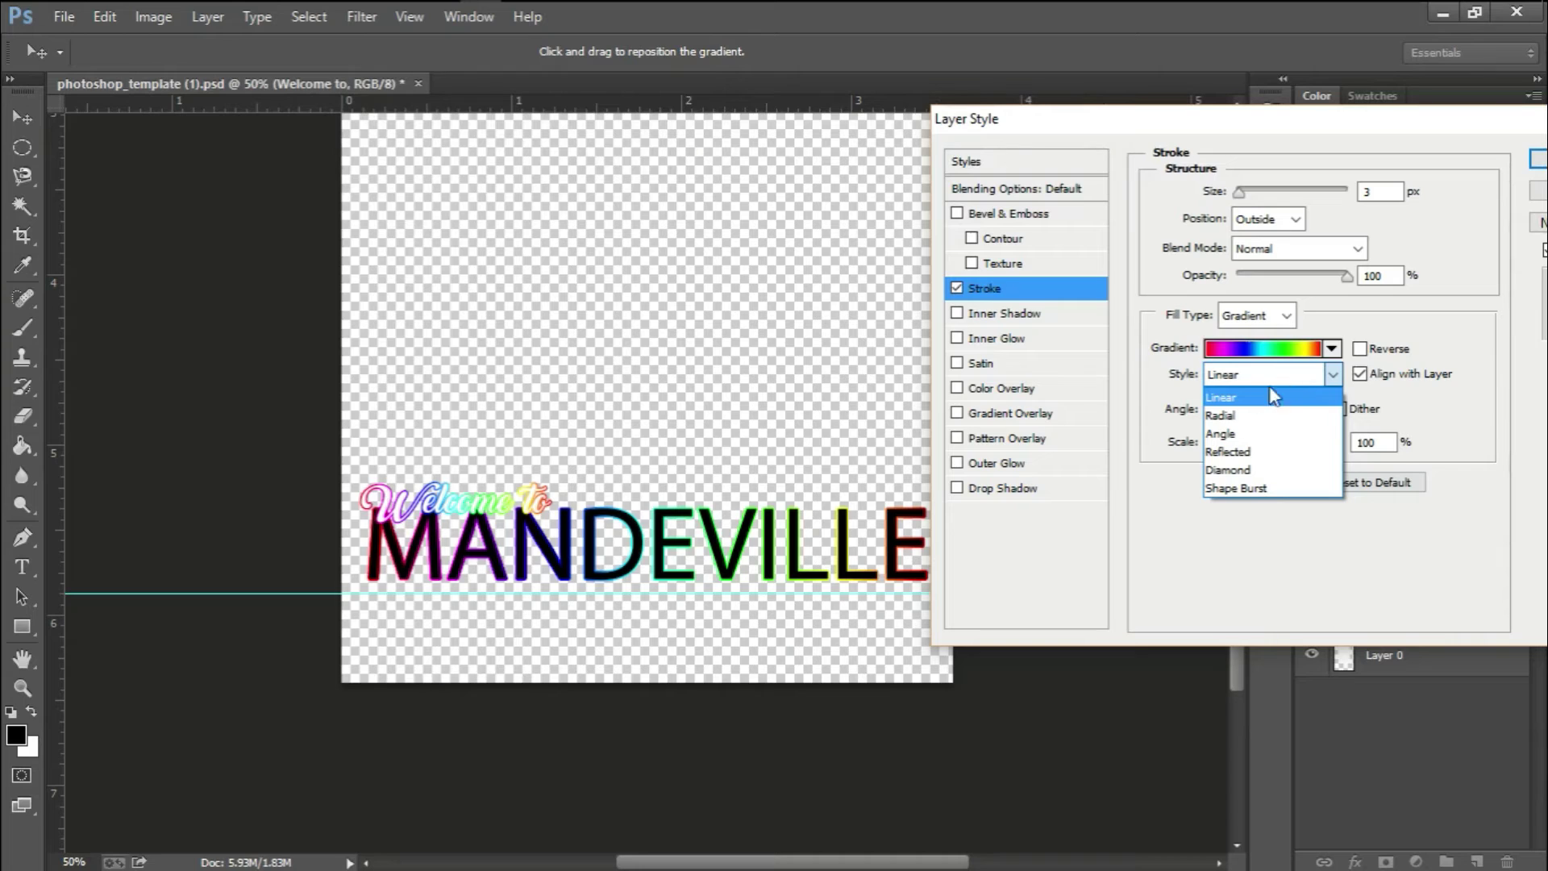
left_click(1252, 416)
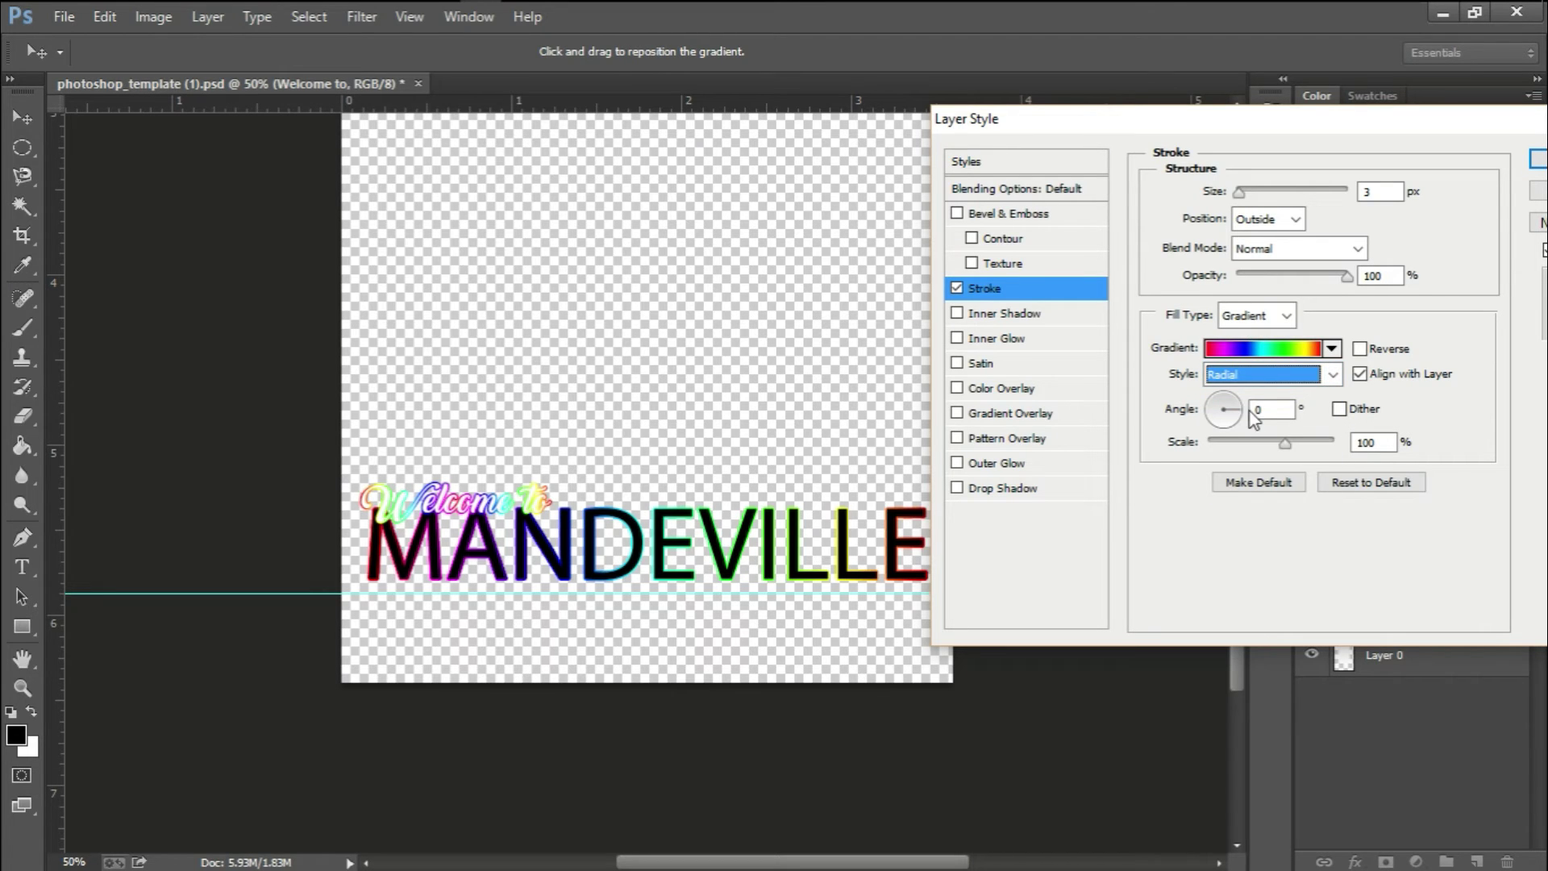
scroll(1266, 377, "down", 1)
scroll(1266, 377, "down", 1)
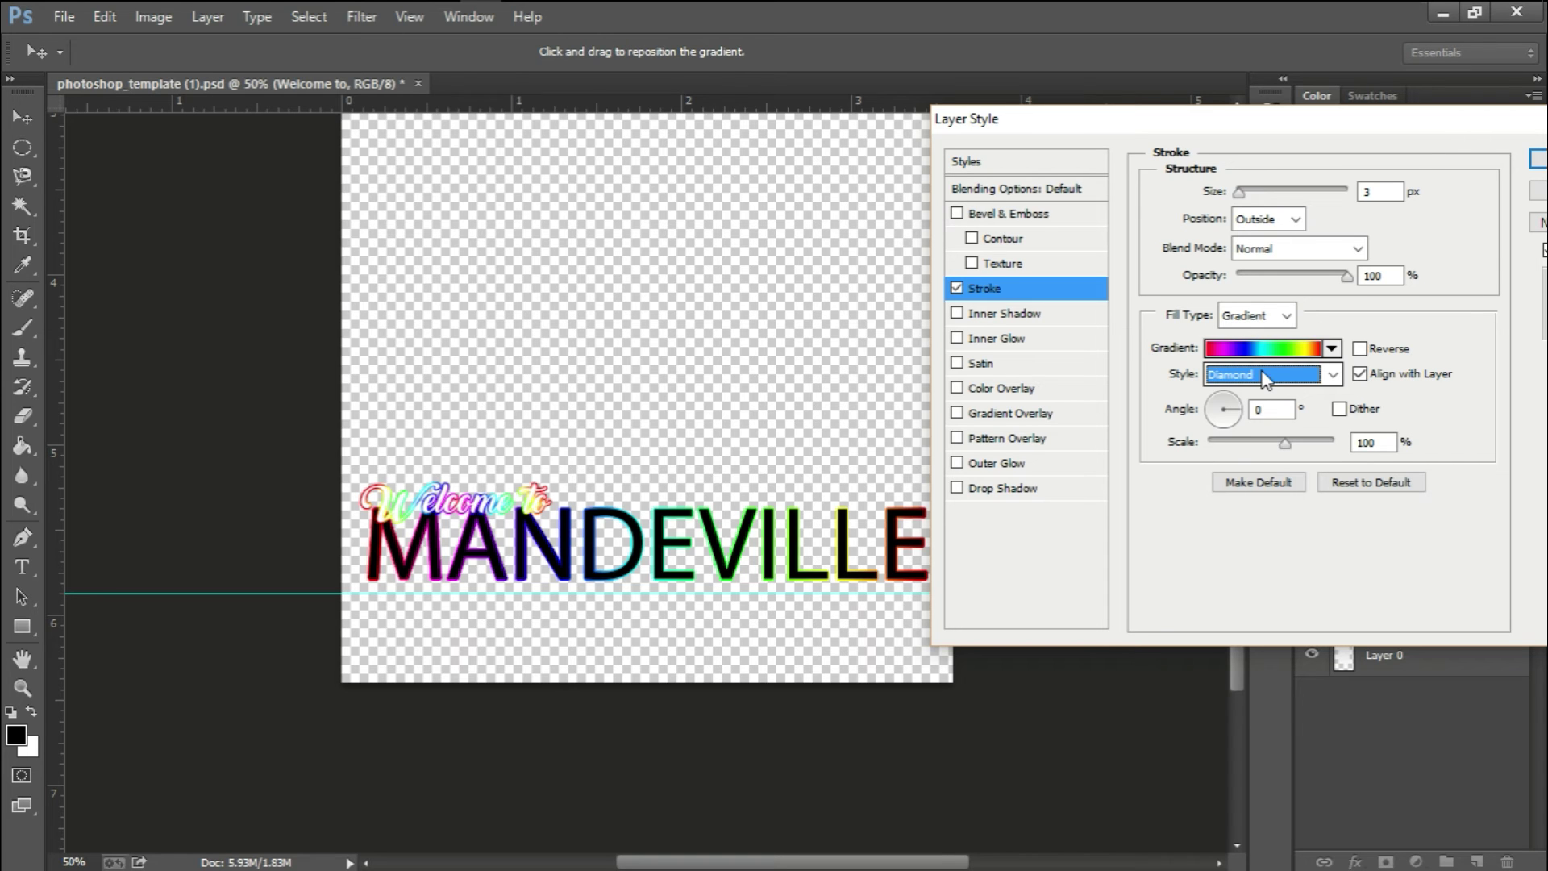
left_click(1538, 160)
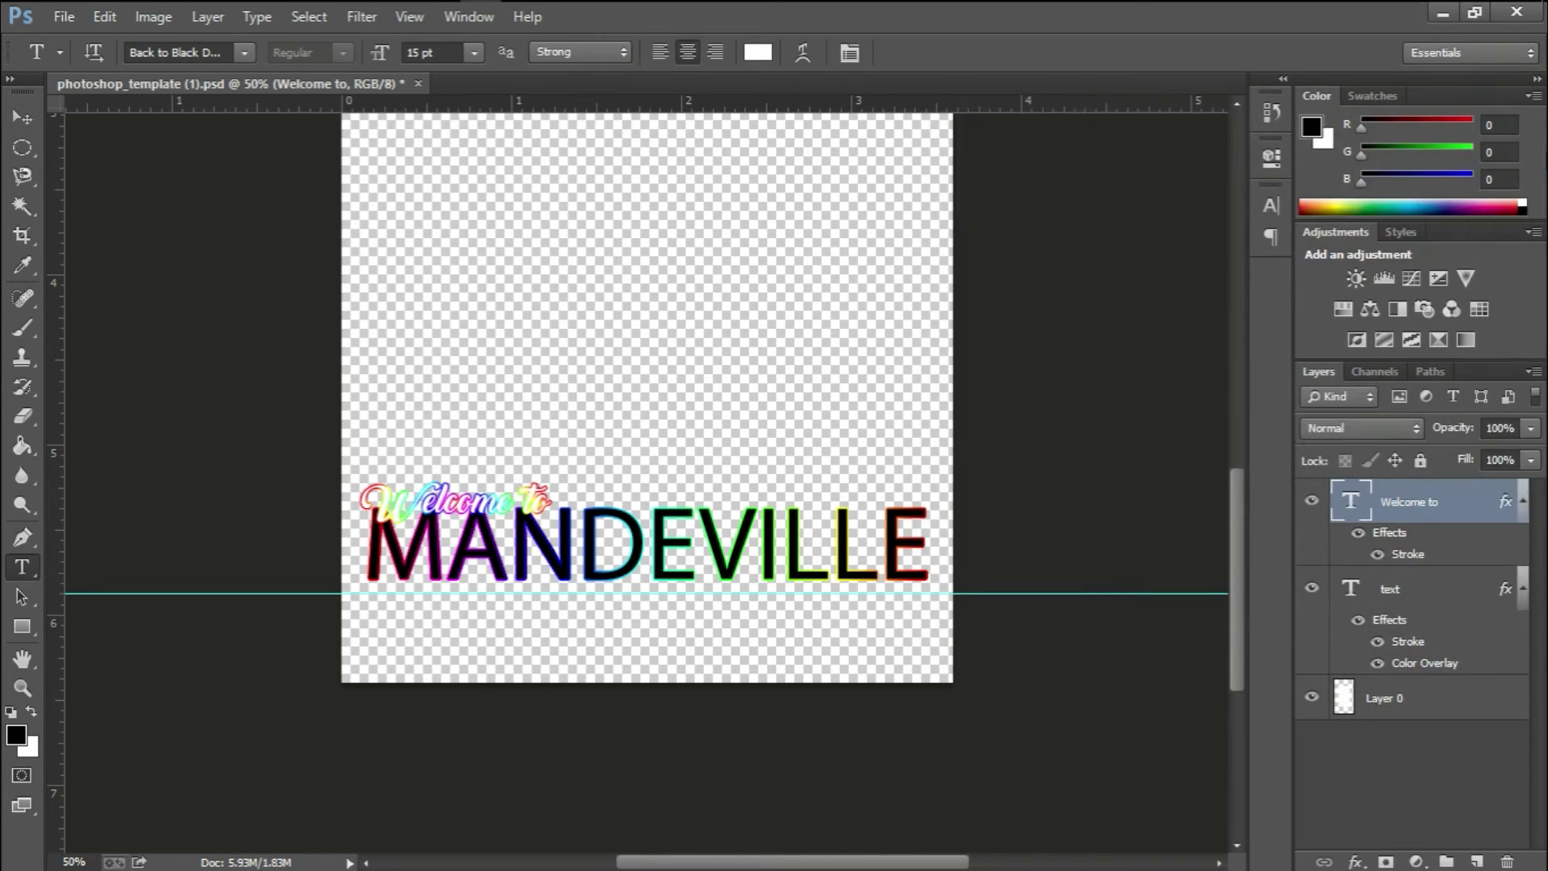
key("g")
scroll(650, 534, "down", 1)
scroll(651, 529, "up", 2)
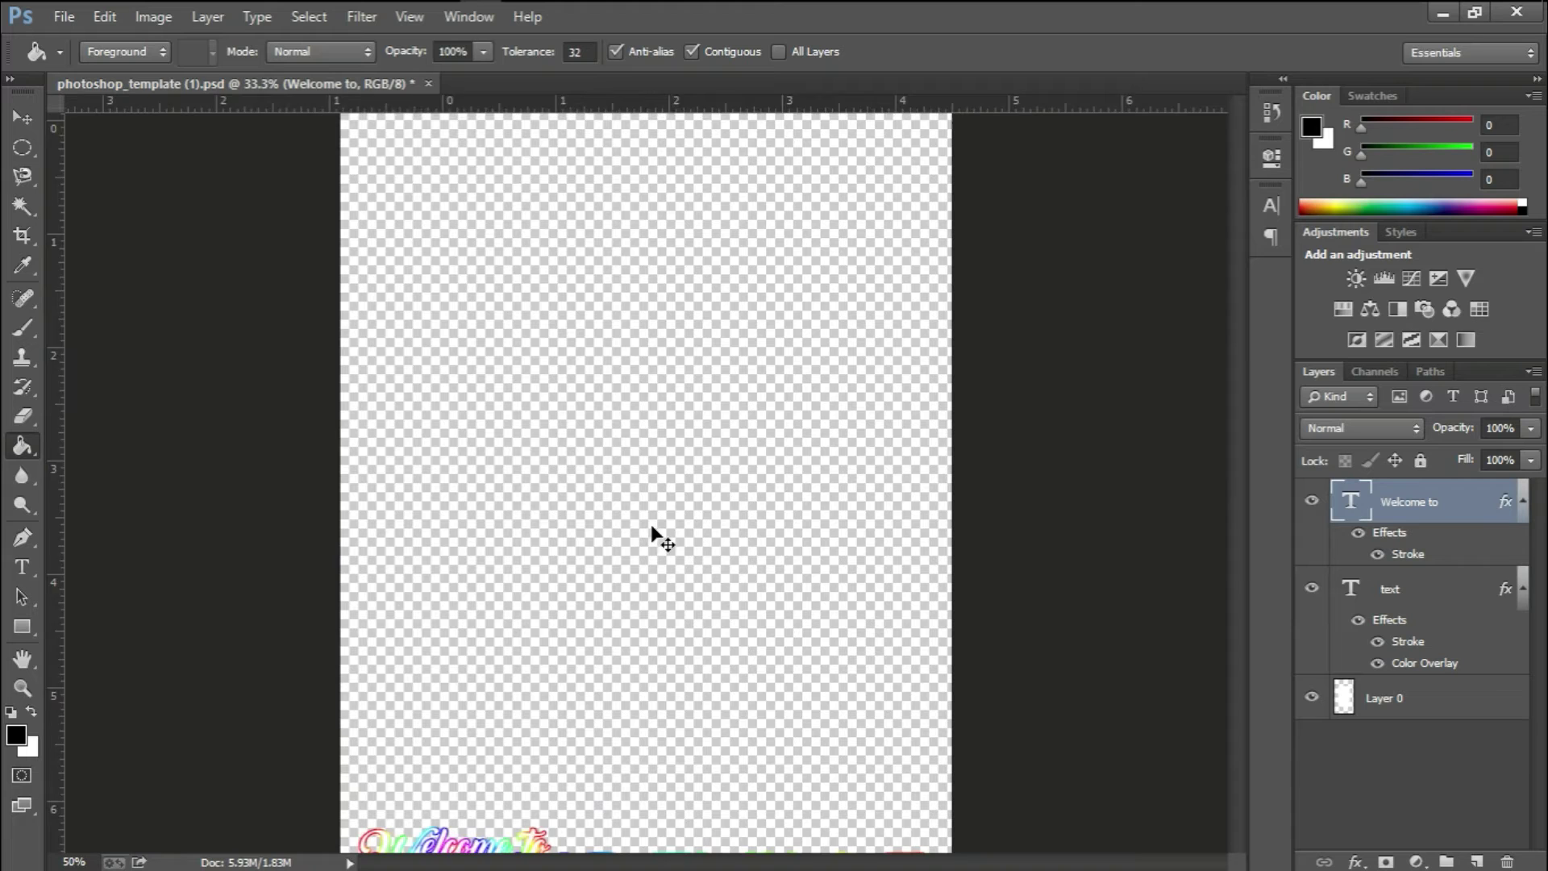
scroll(652, 527, "down", 5)
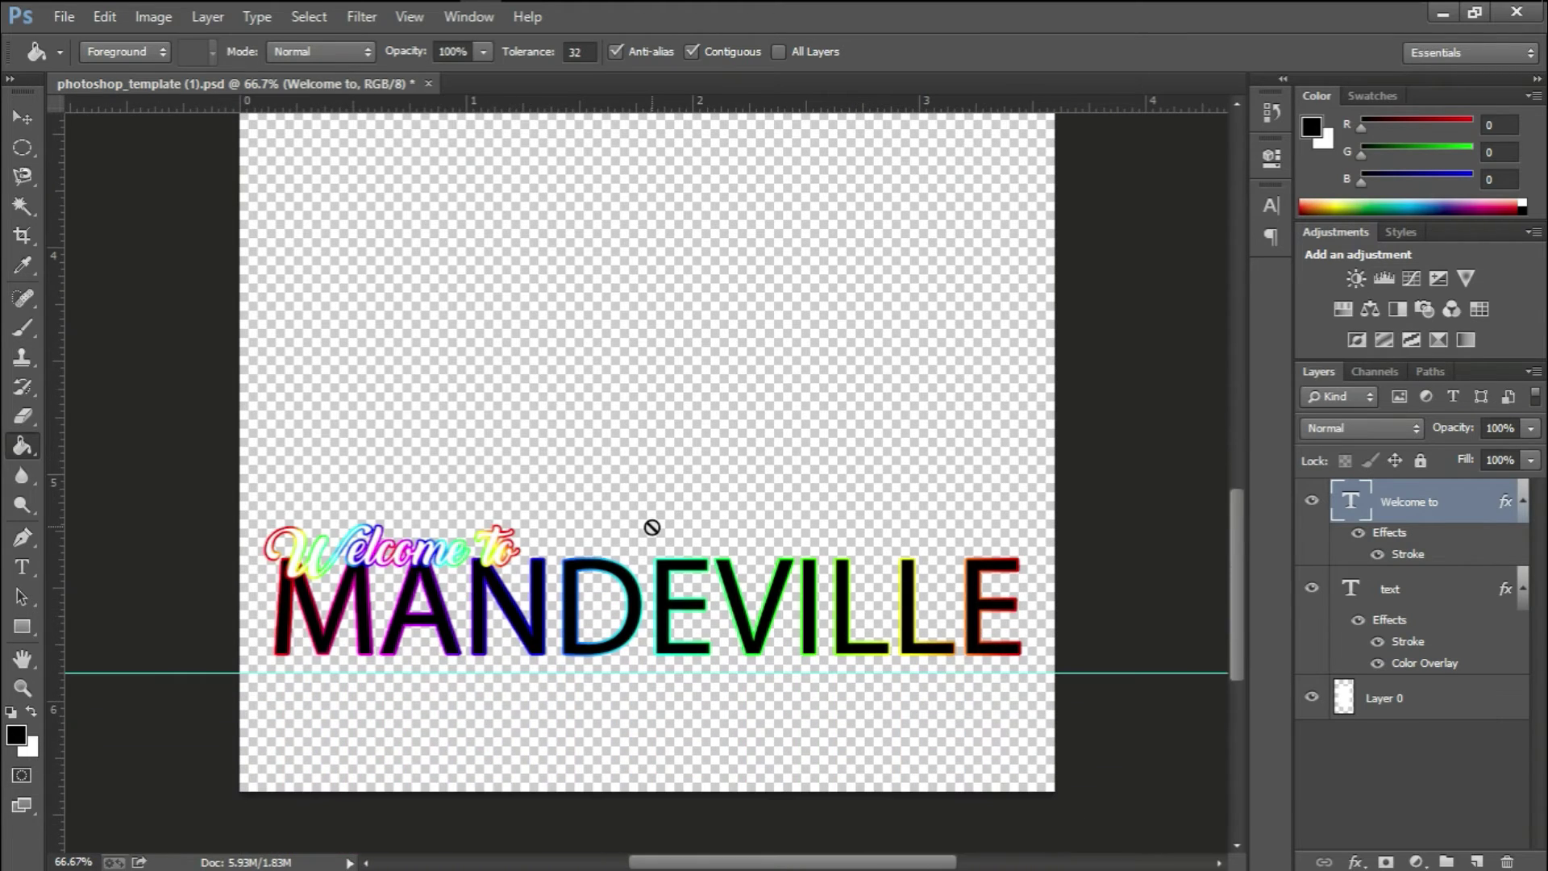
scroll(652, 532, "up", 1)
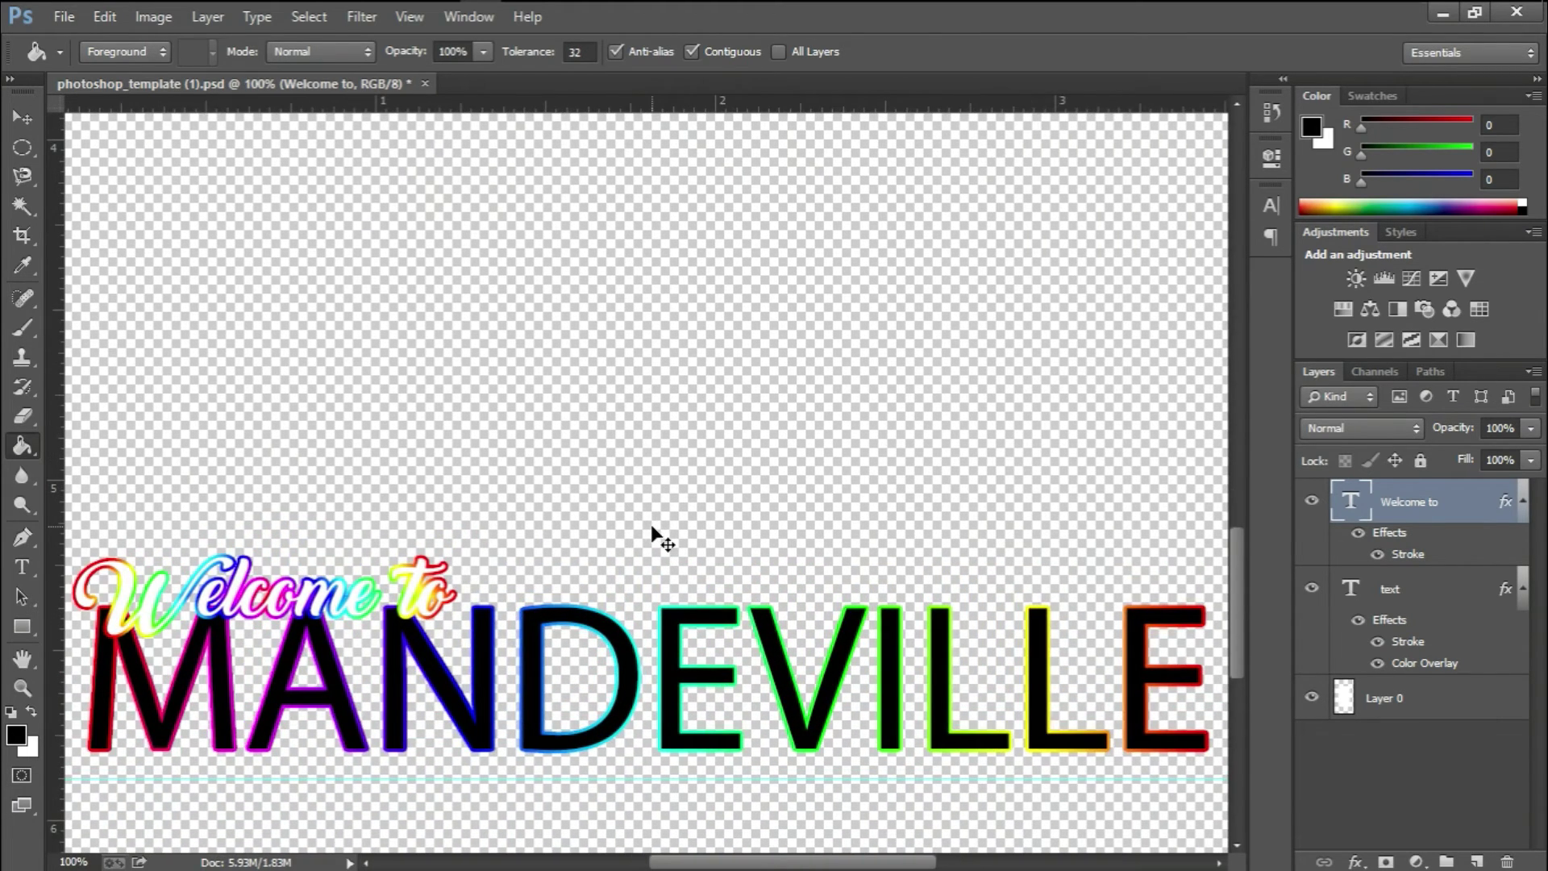
scroll(652, 534, "down", 1)
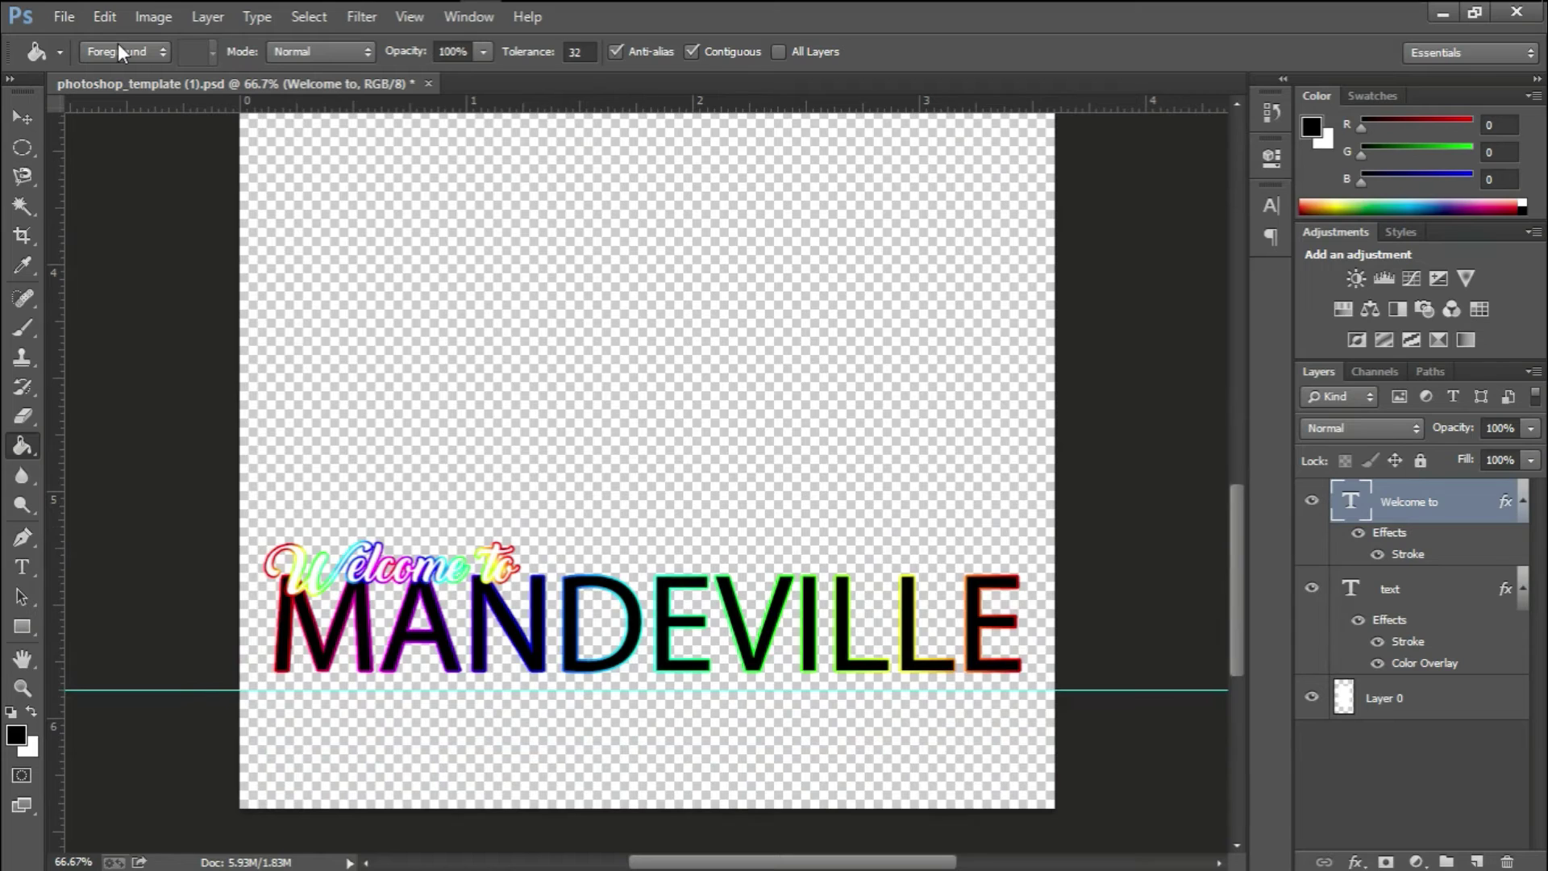
Open Save for Web and pan the preview to show the DEVILLE lettering
left_click(65, 19)
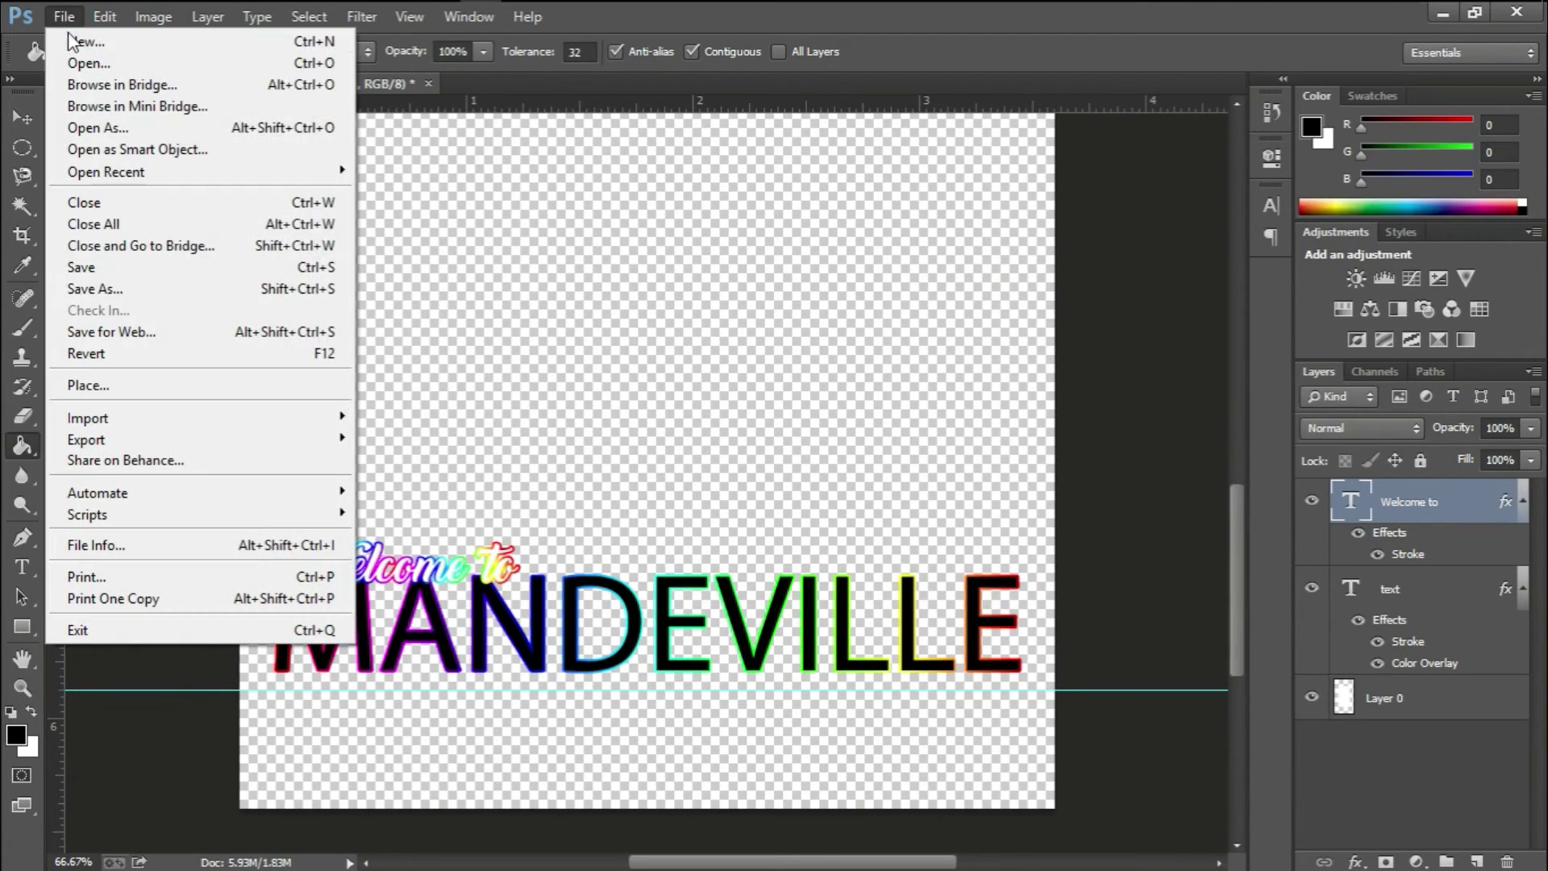
left_click(117, 341)
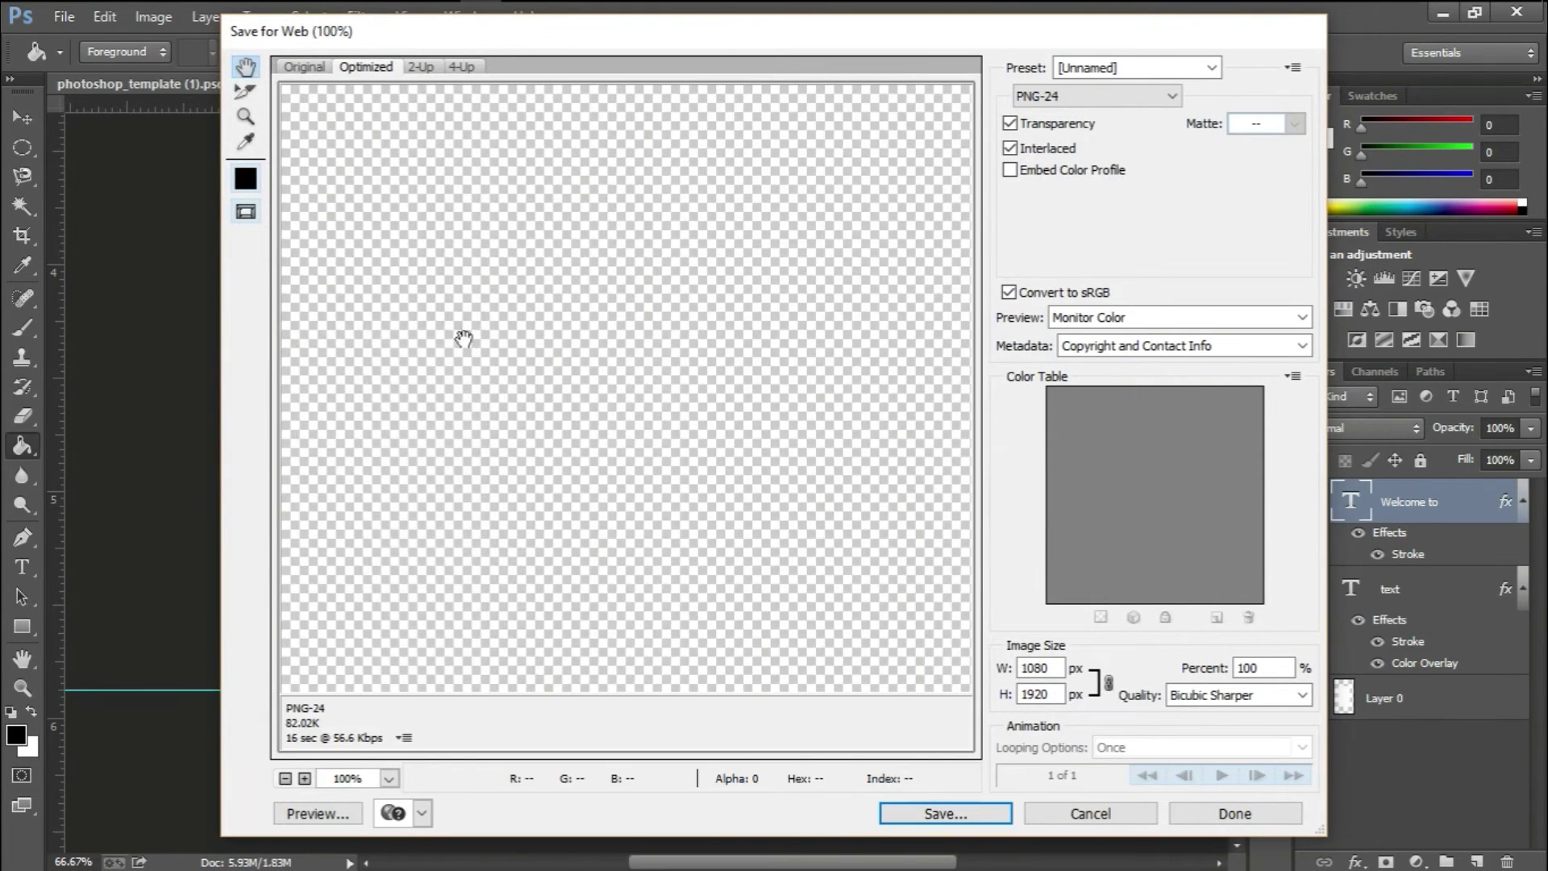
left_click_drag(585, 623, 553, 78)
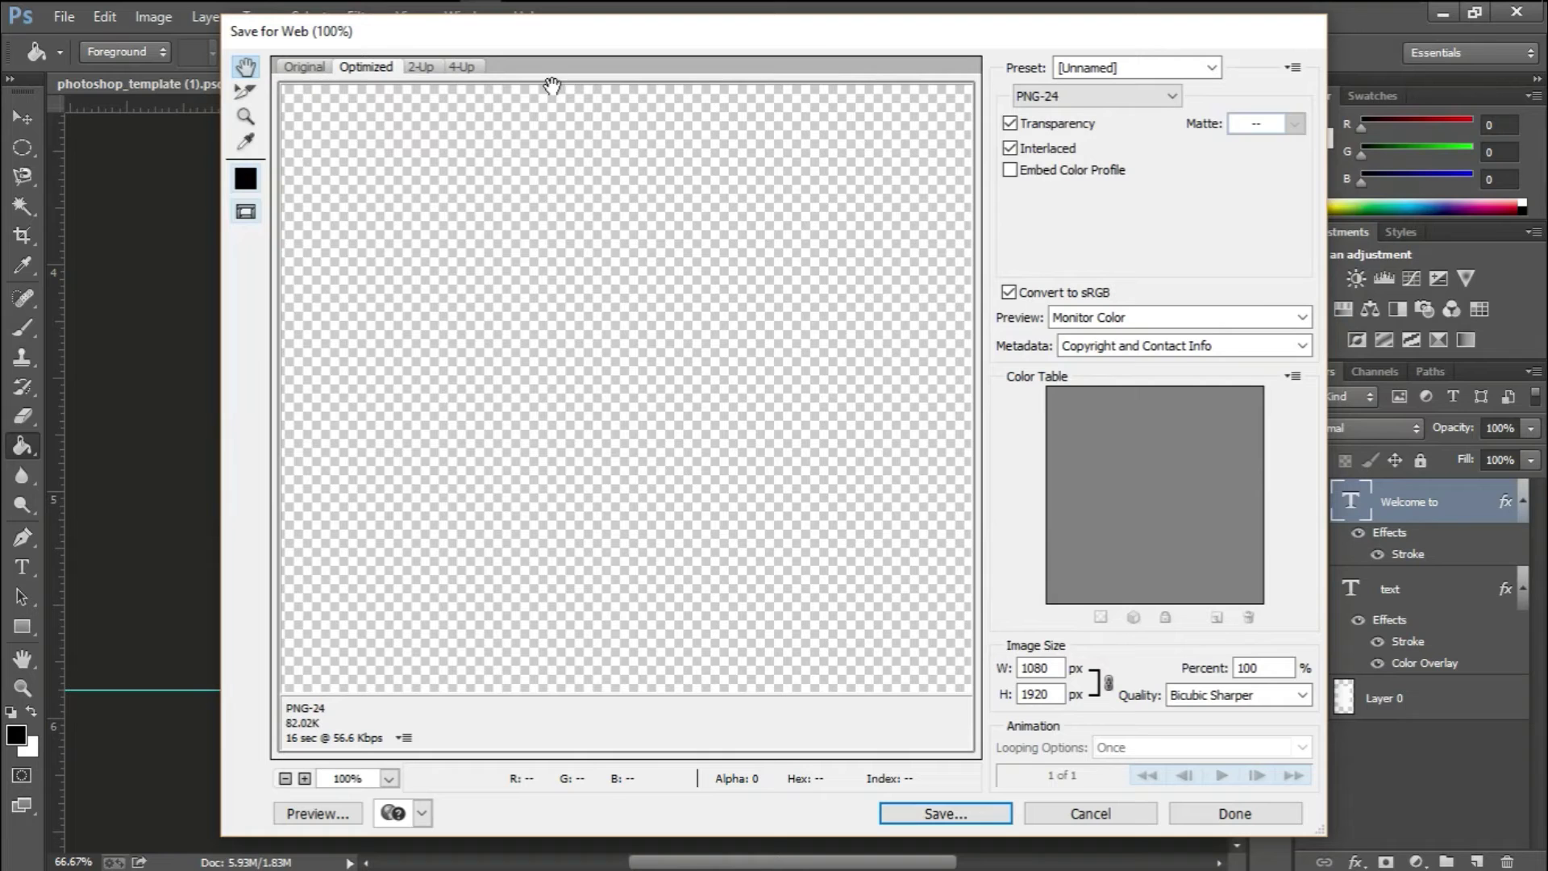
left_click_drag(561, 577, 613, 358)
left_click_drag(610, 446, 525, 290)
left_click_drag(689, 325, 244, 305)
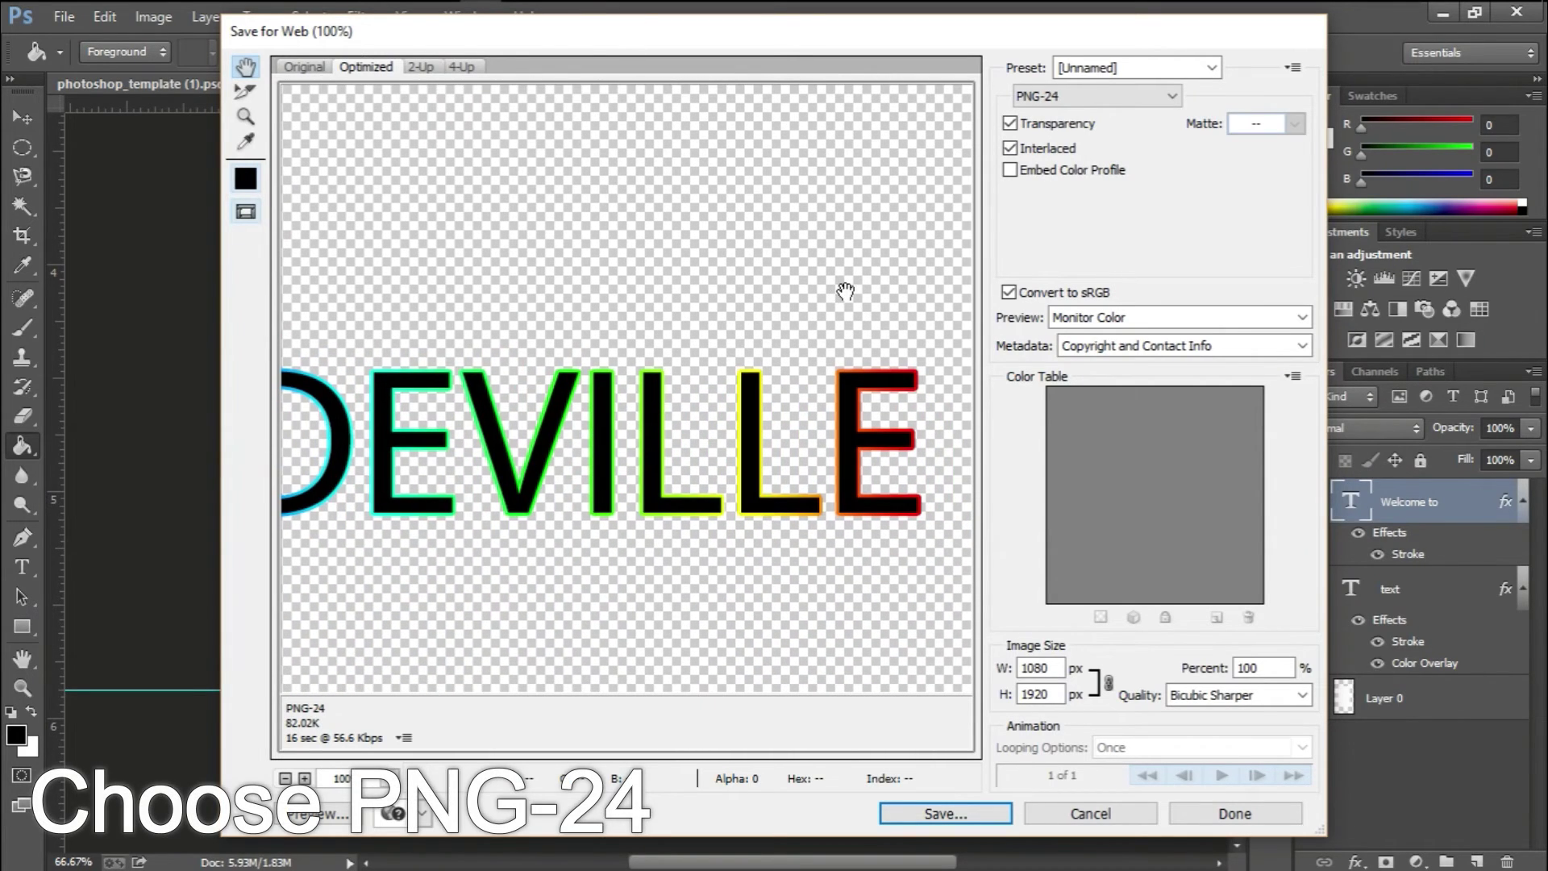
Set the export format to PNG-24 with Transparency left on
left_click(1058, 99)
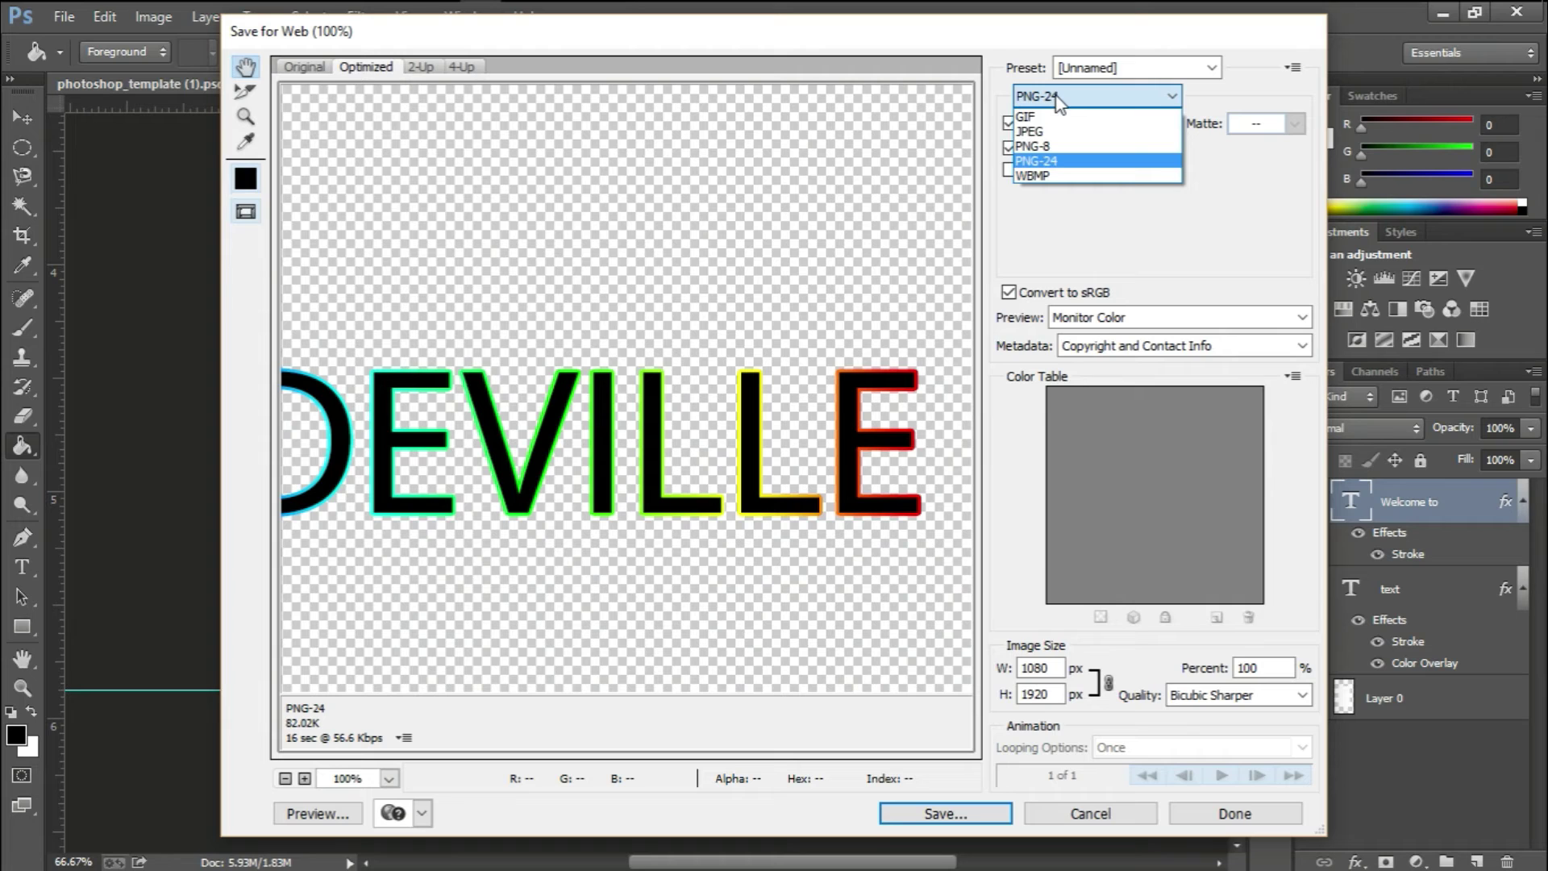
left_click(1065, 163)
left_click(1010, 125)
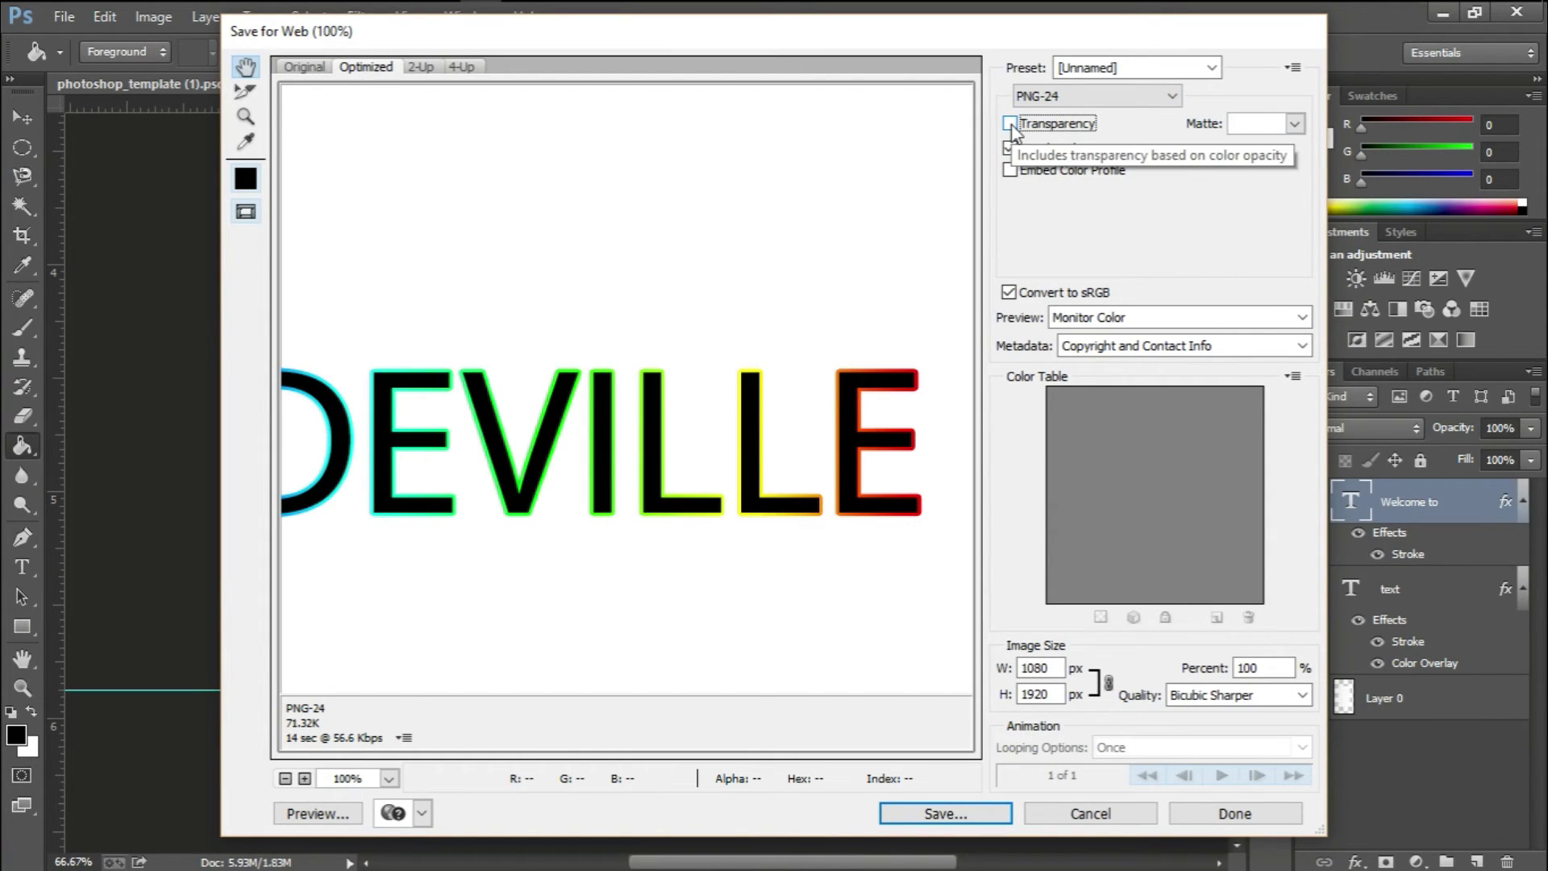
left_click(1010, 125)
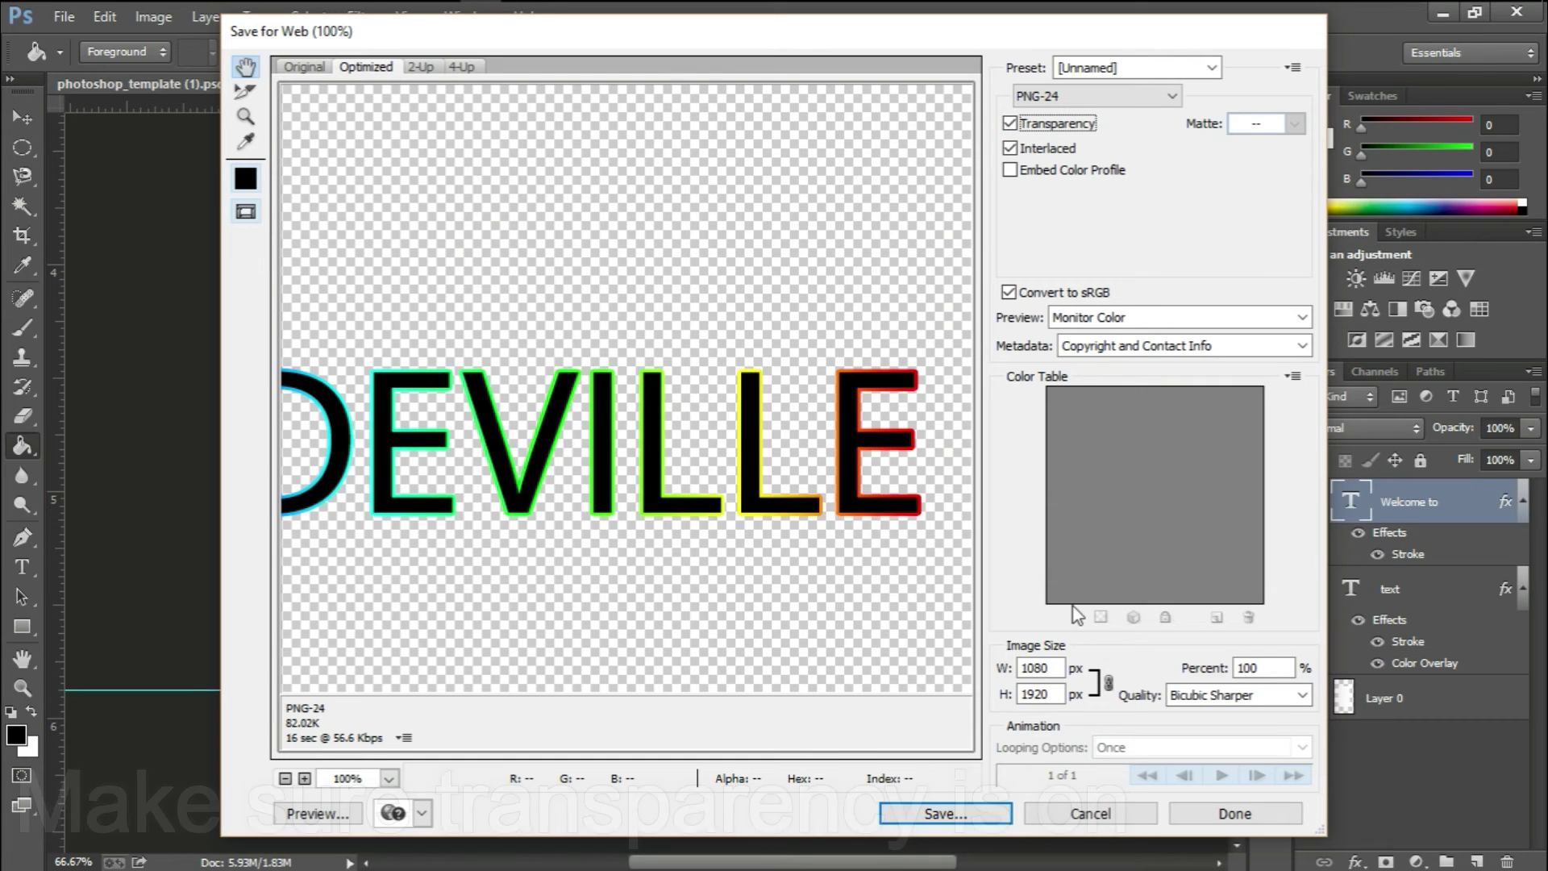
Save the PNG-24 as photoshop_template-(1).png on the Desktop
left_click(954, 815)
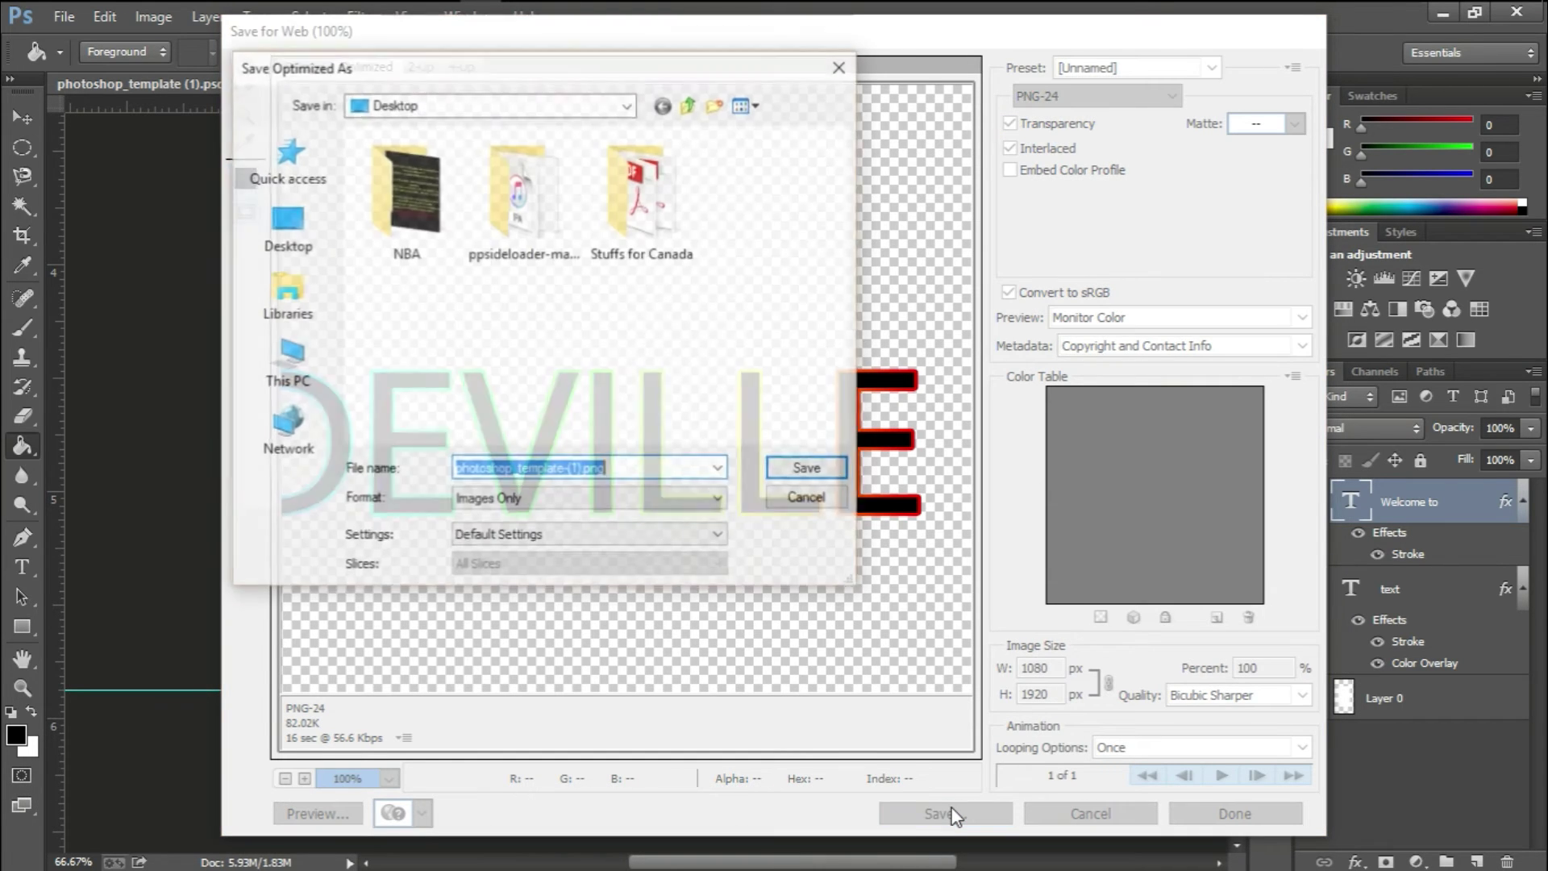
left_click(293, 239)
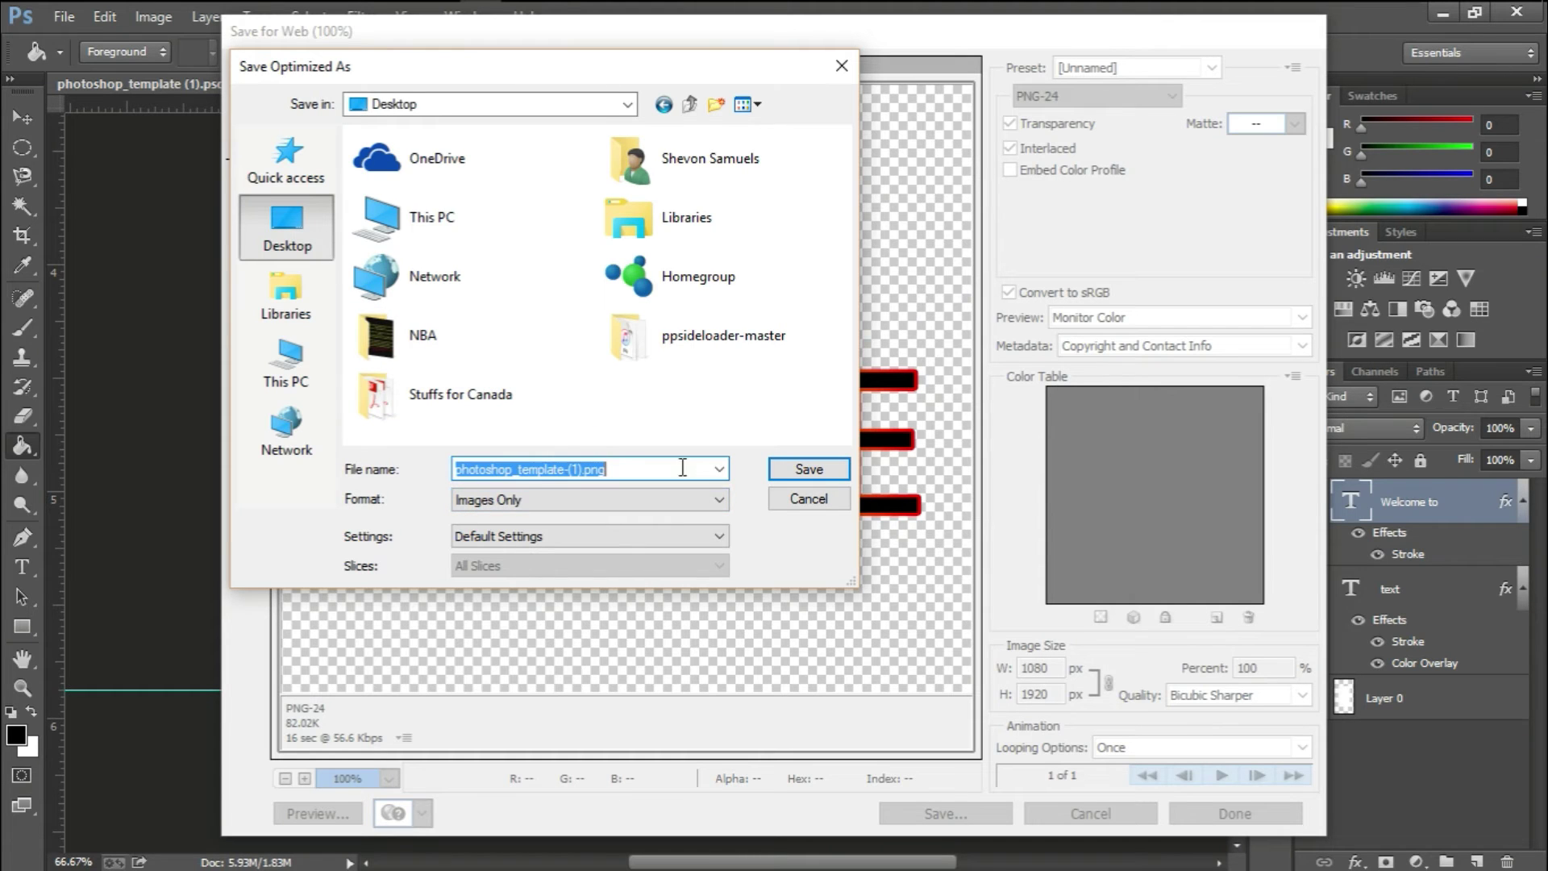
left_click(810, 468)
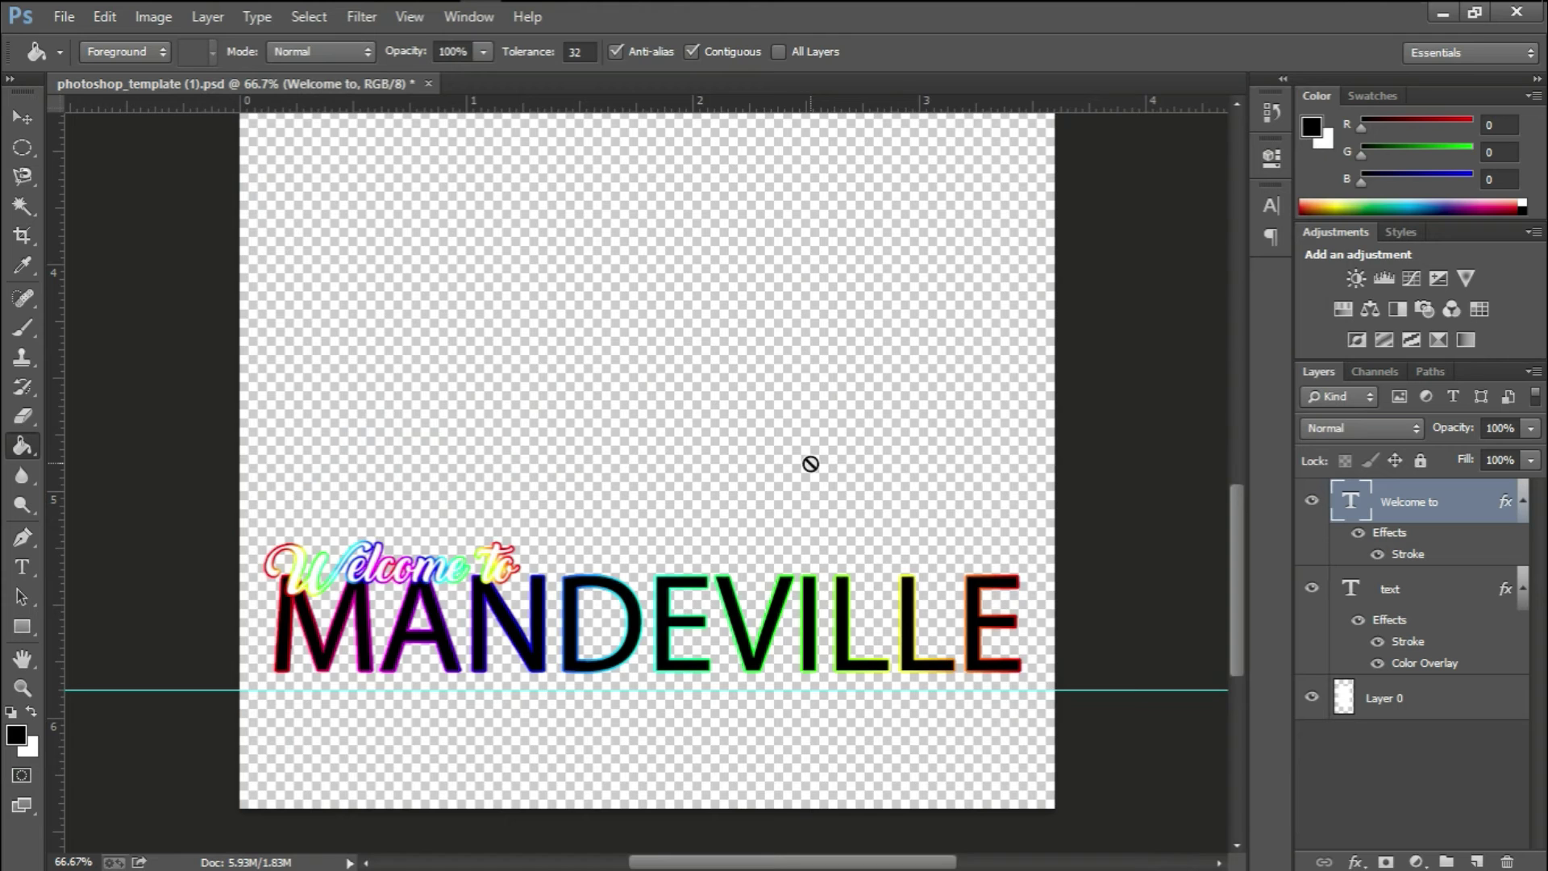
key("super+Tab")
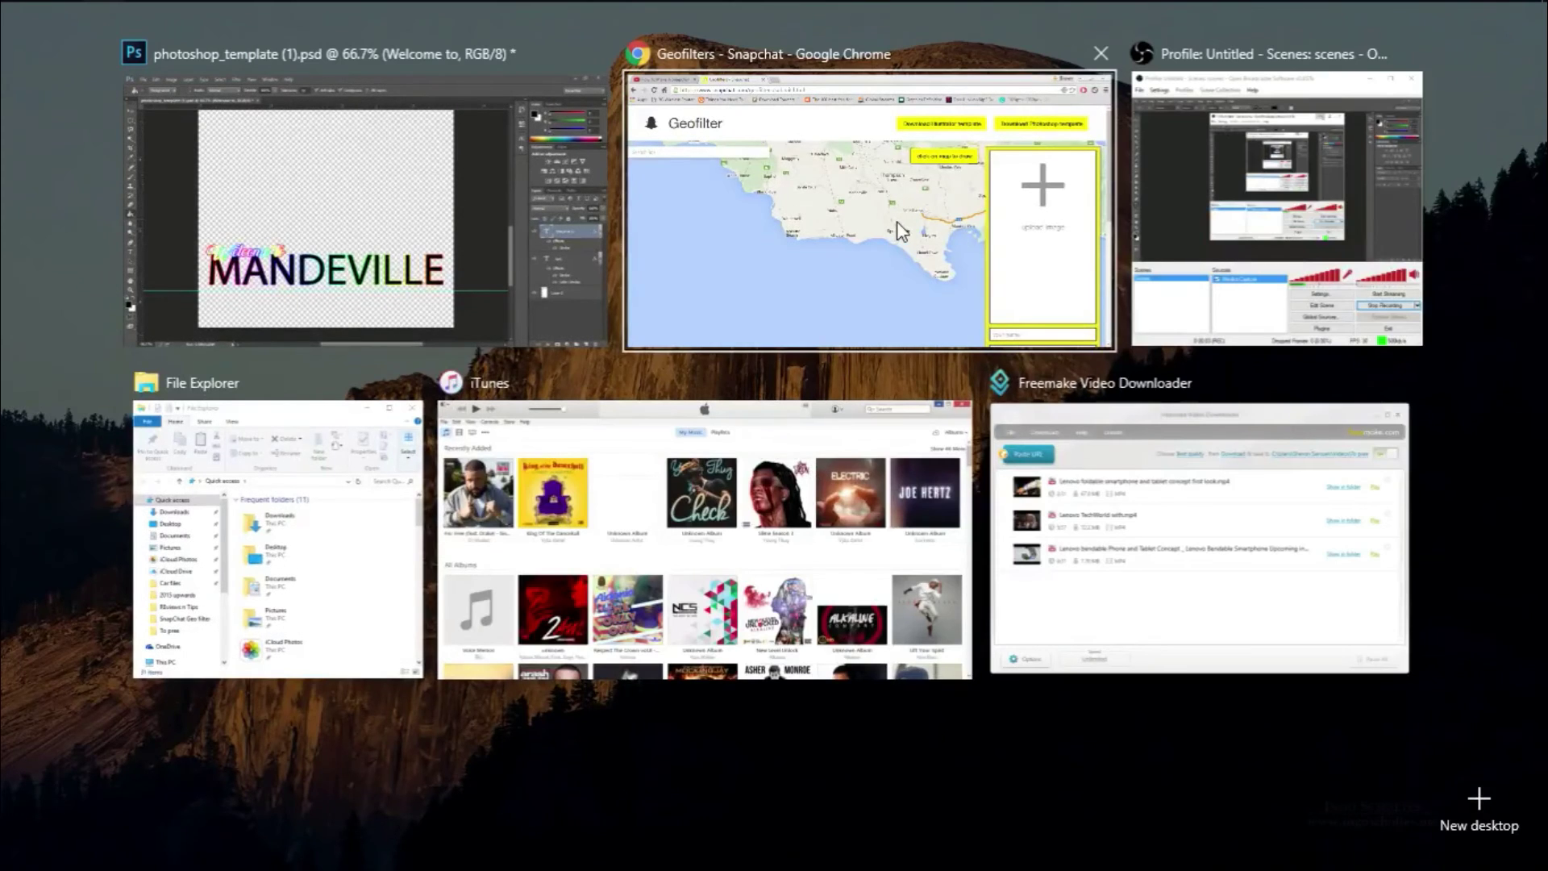
Upload photoshop_template-(1).png as the geofilter image on the Chrome submission page
left_click(901, 232)
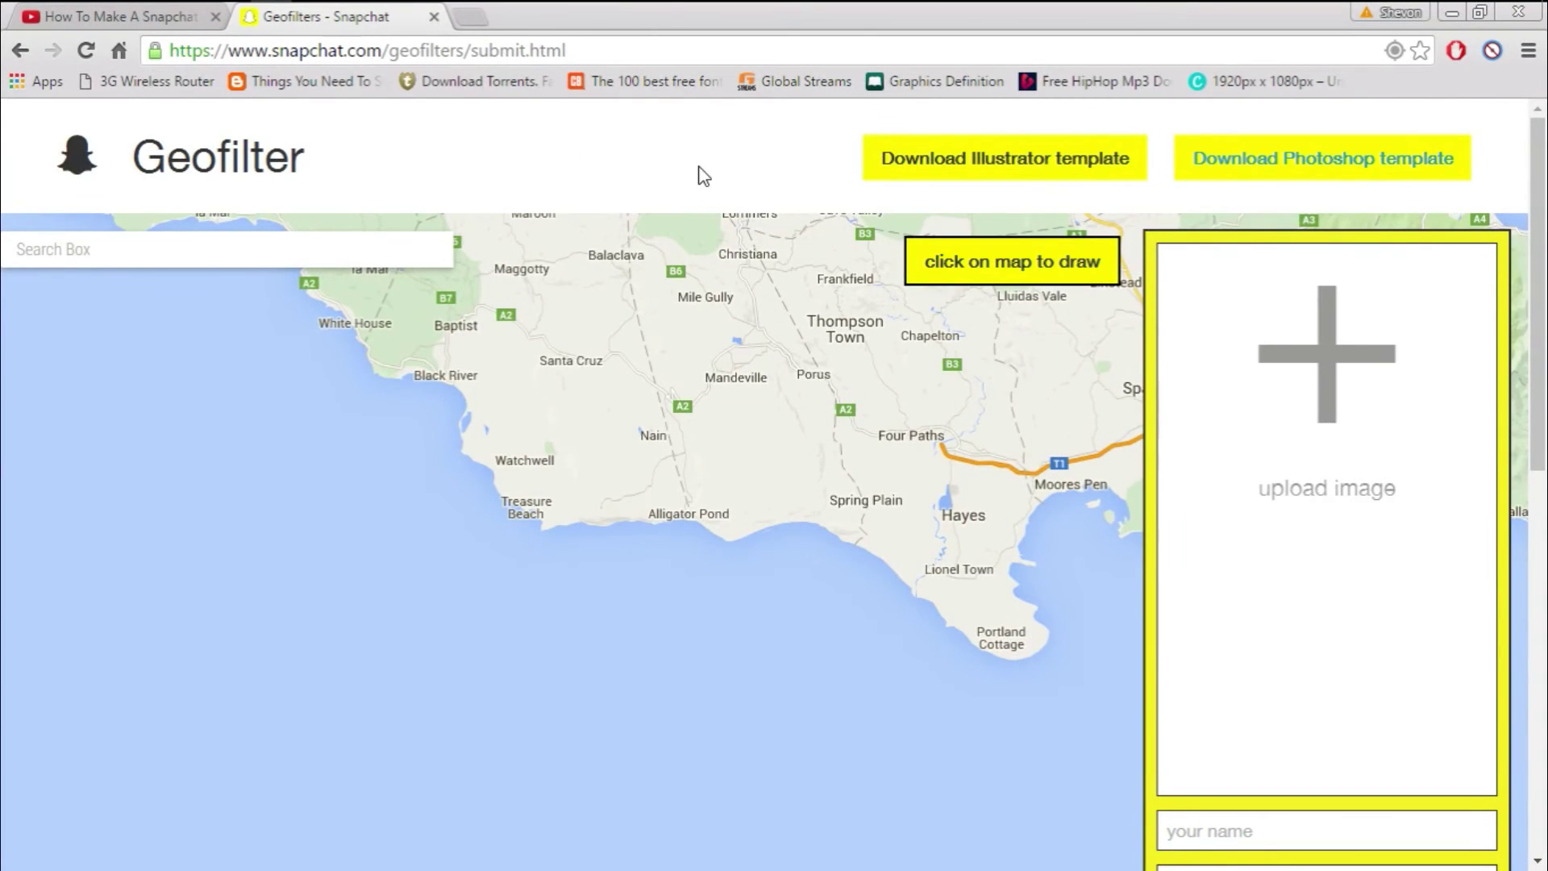
left_click(1278, 444)
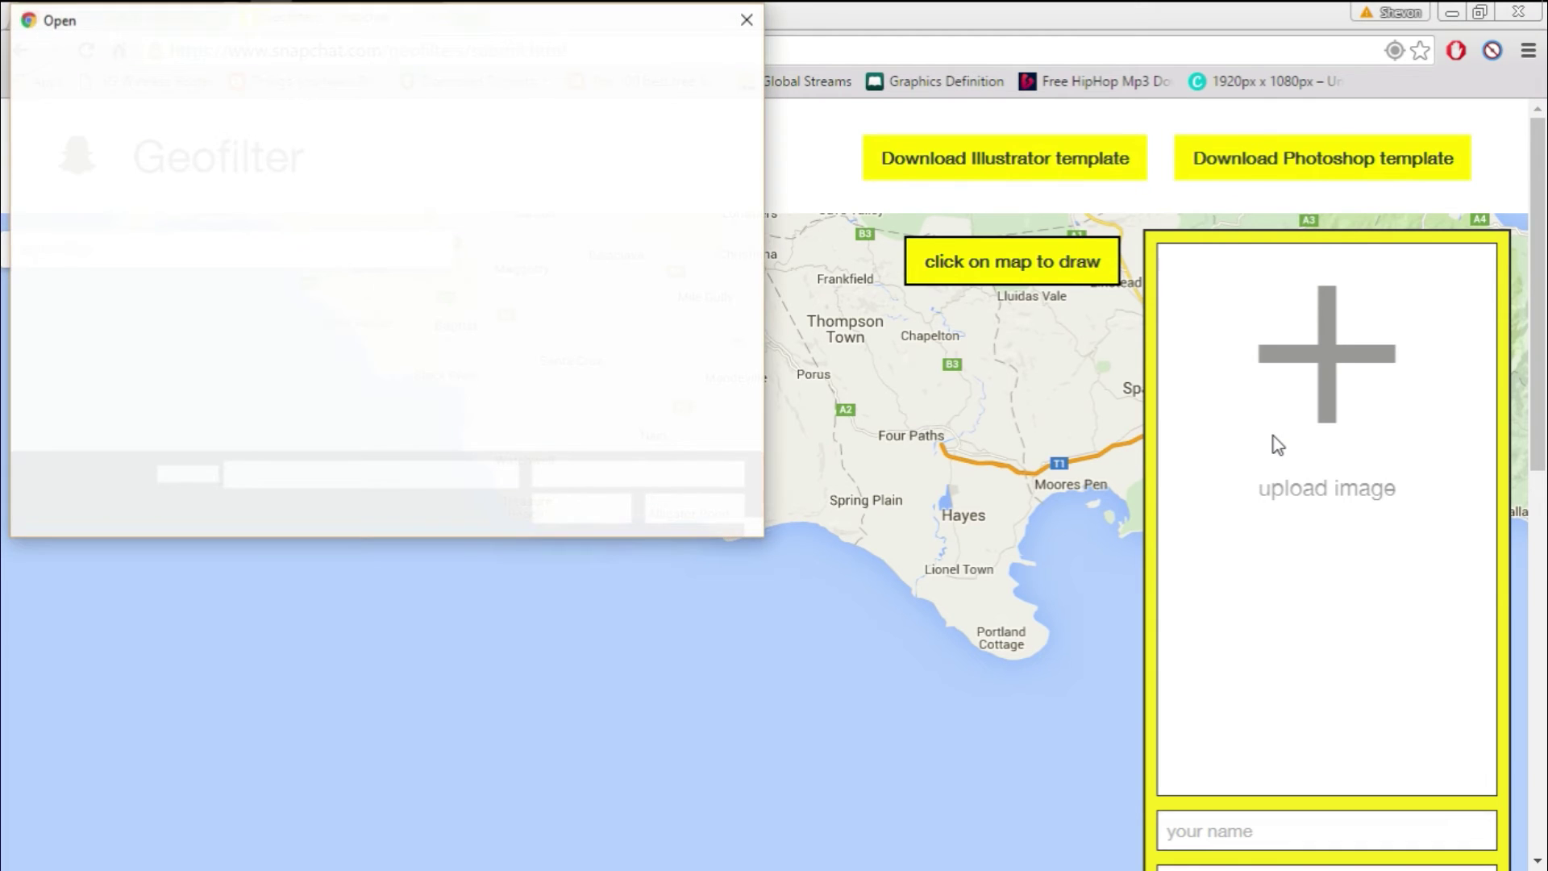
left_click(690, 194)
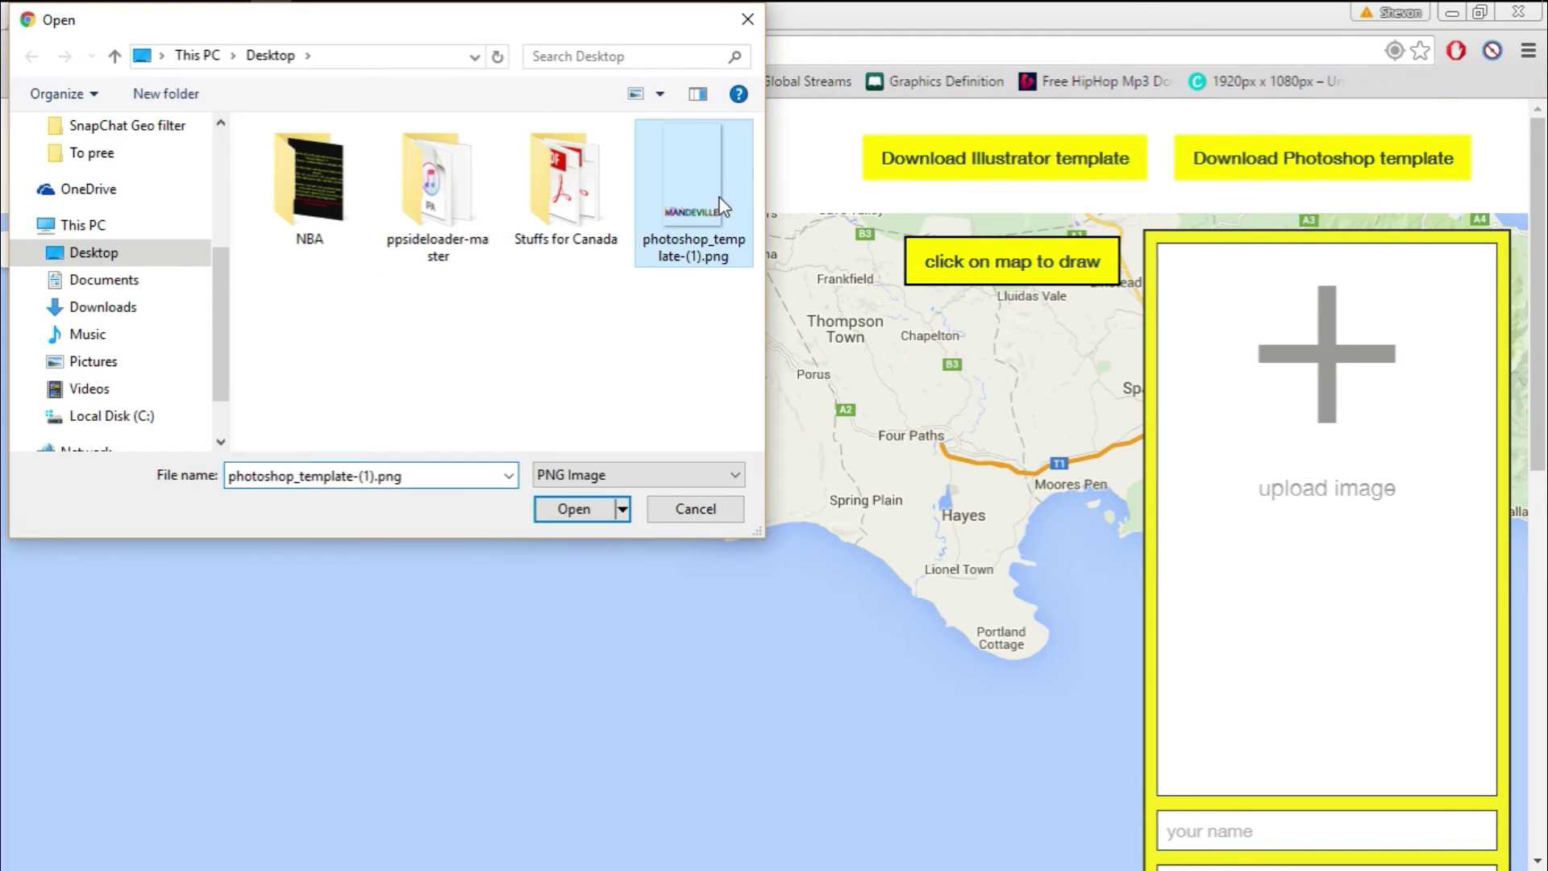
left_click(574, 509)
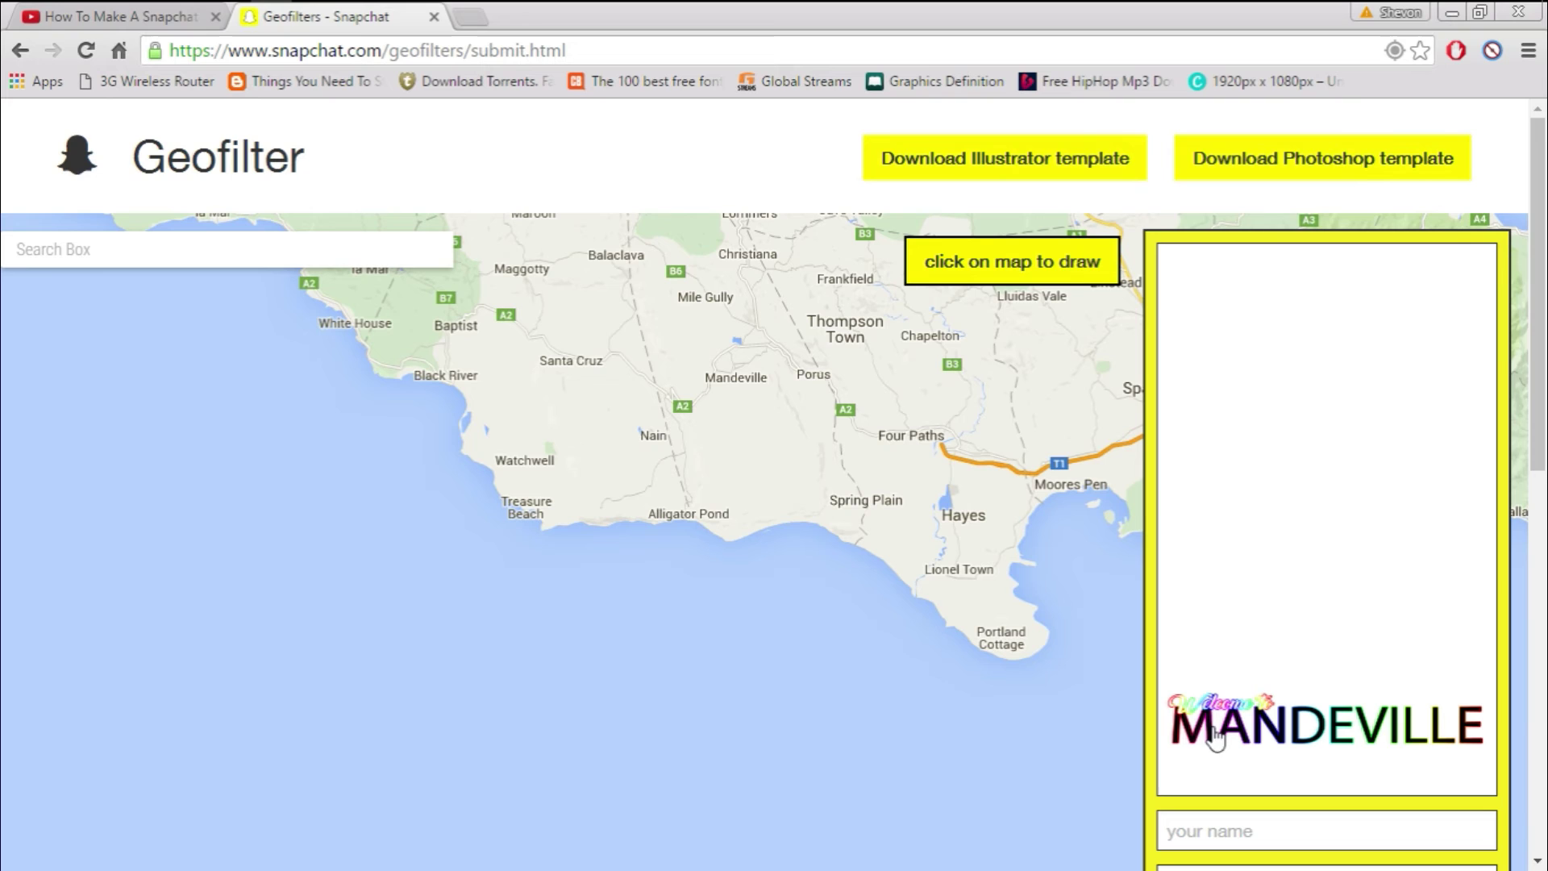
Enter the submitter's full name and pick the suggested e-mail address
scroll(1540, 432, "down", 4)
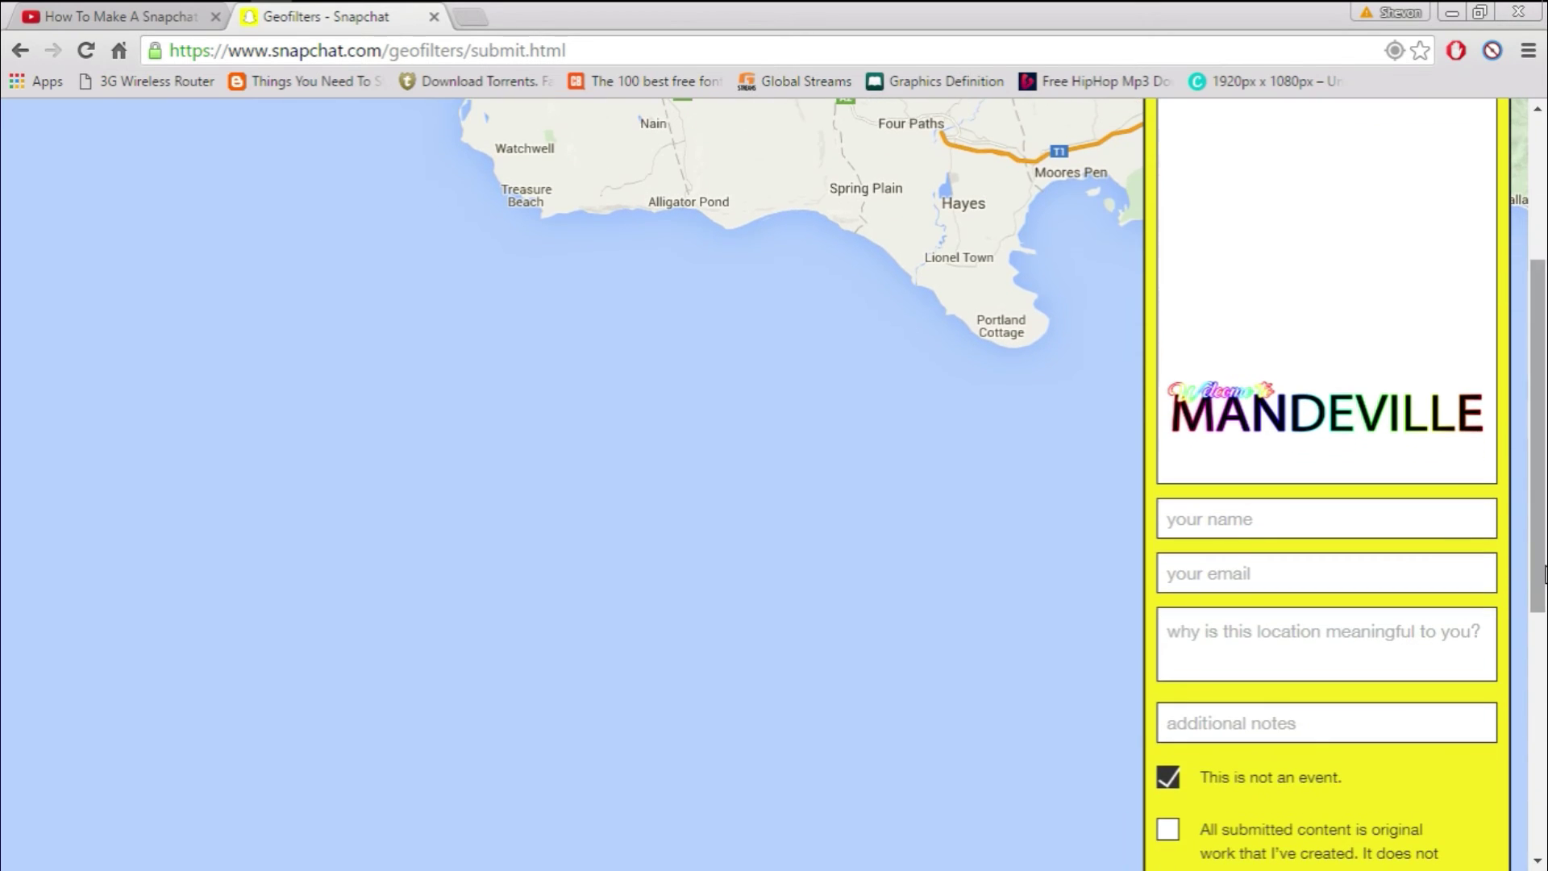
left_click(1353, 520)
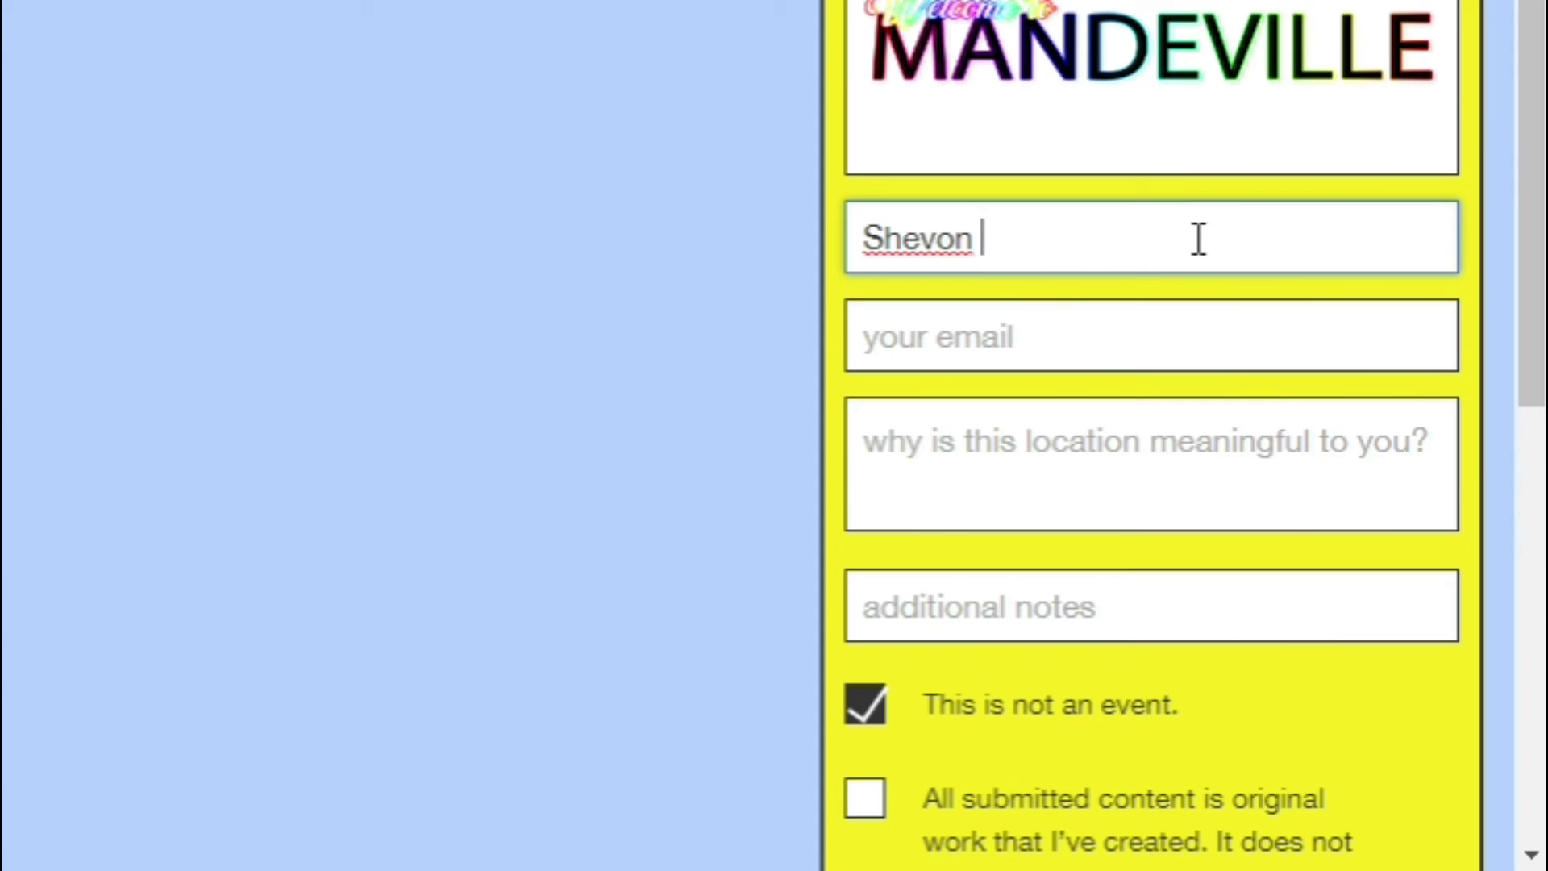
key("Tab")
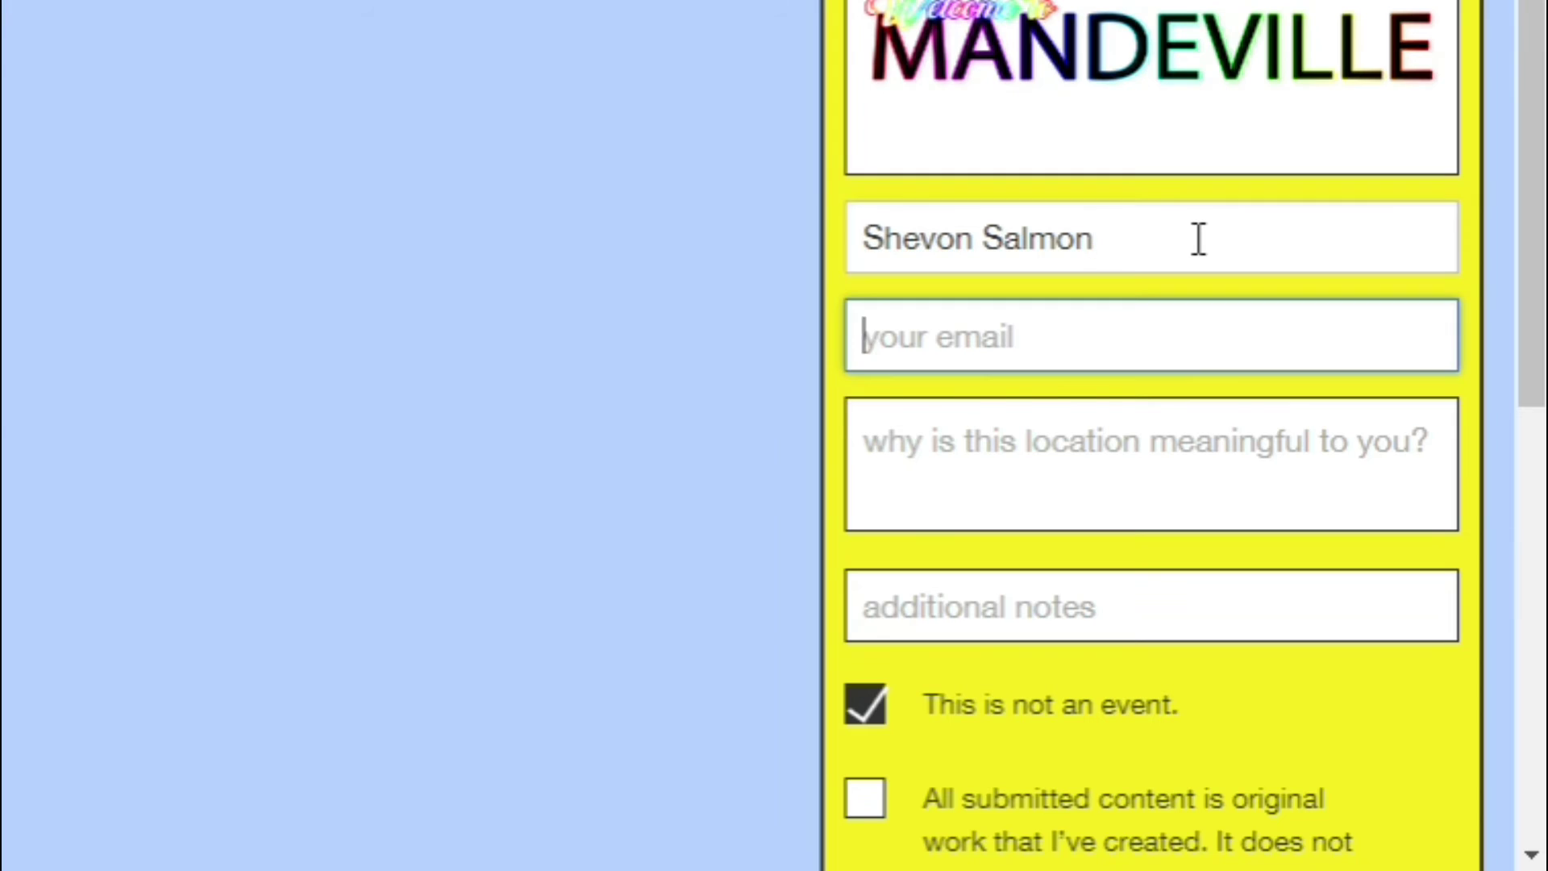
type("i")
left_click(1032, 398)
key("Tab")
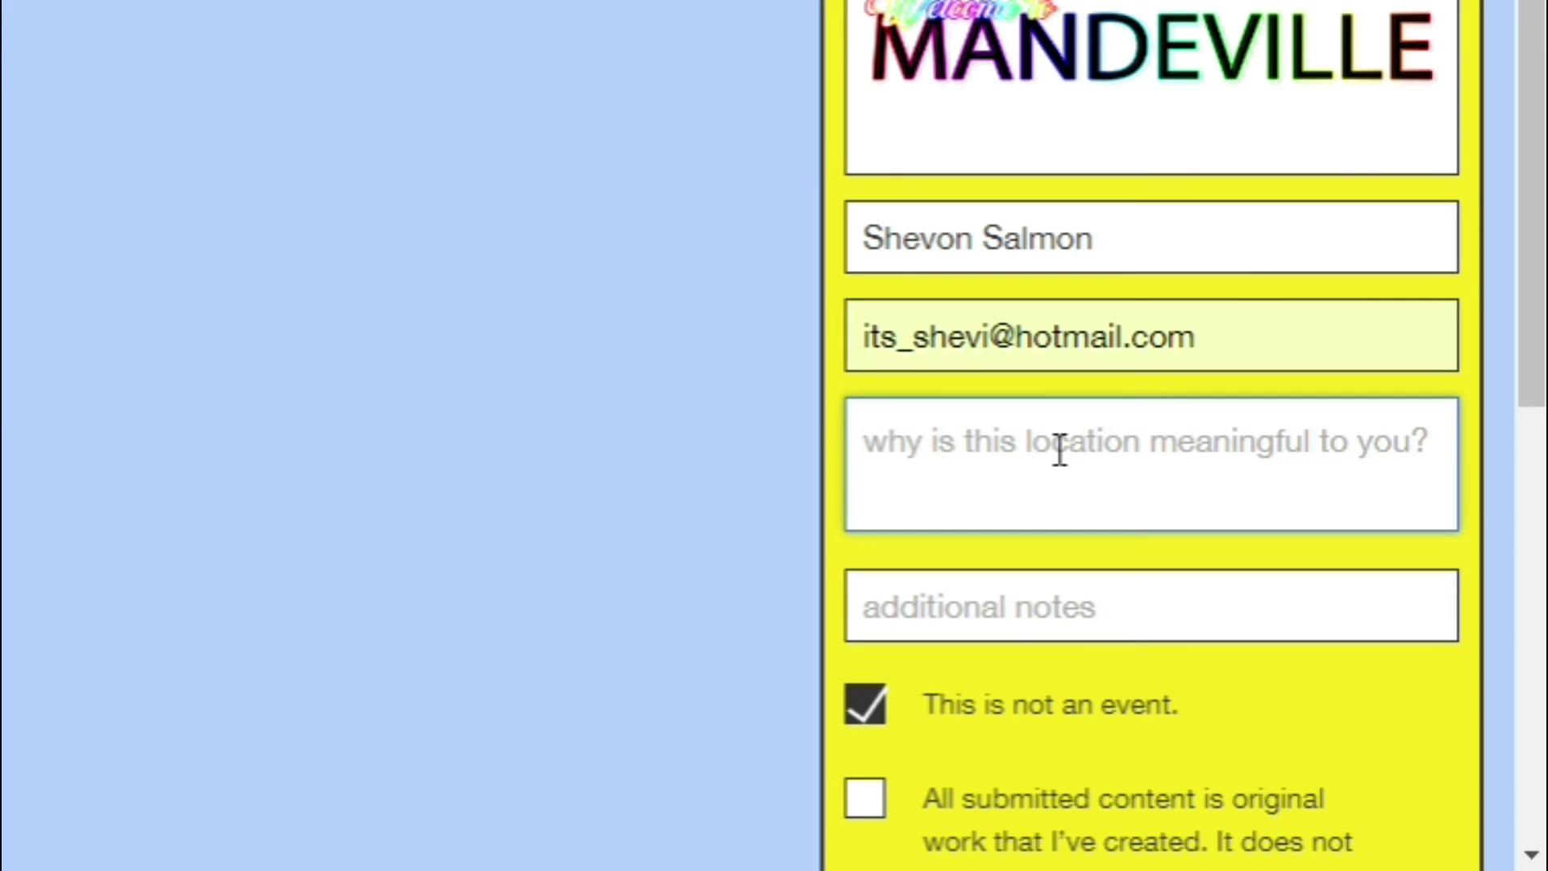
Write the location reason, fixing 'activiate' to 'activate', and add ':)' as notes
type("This location")
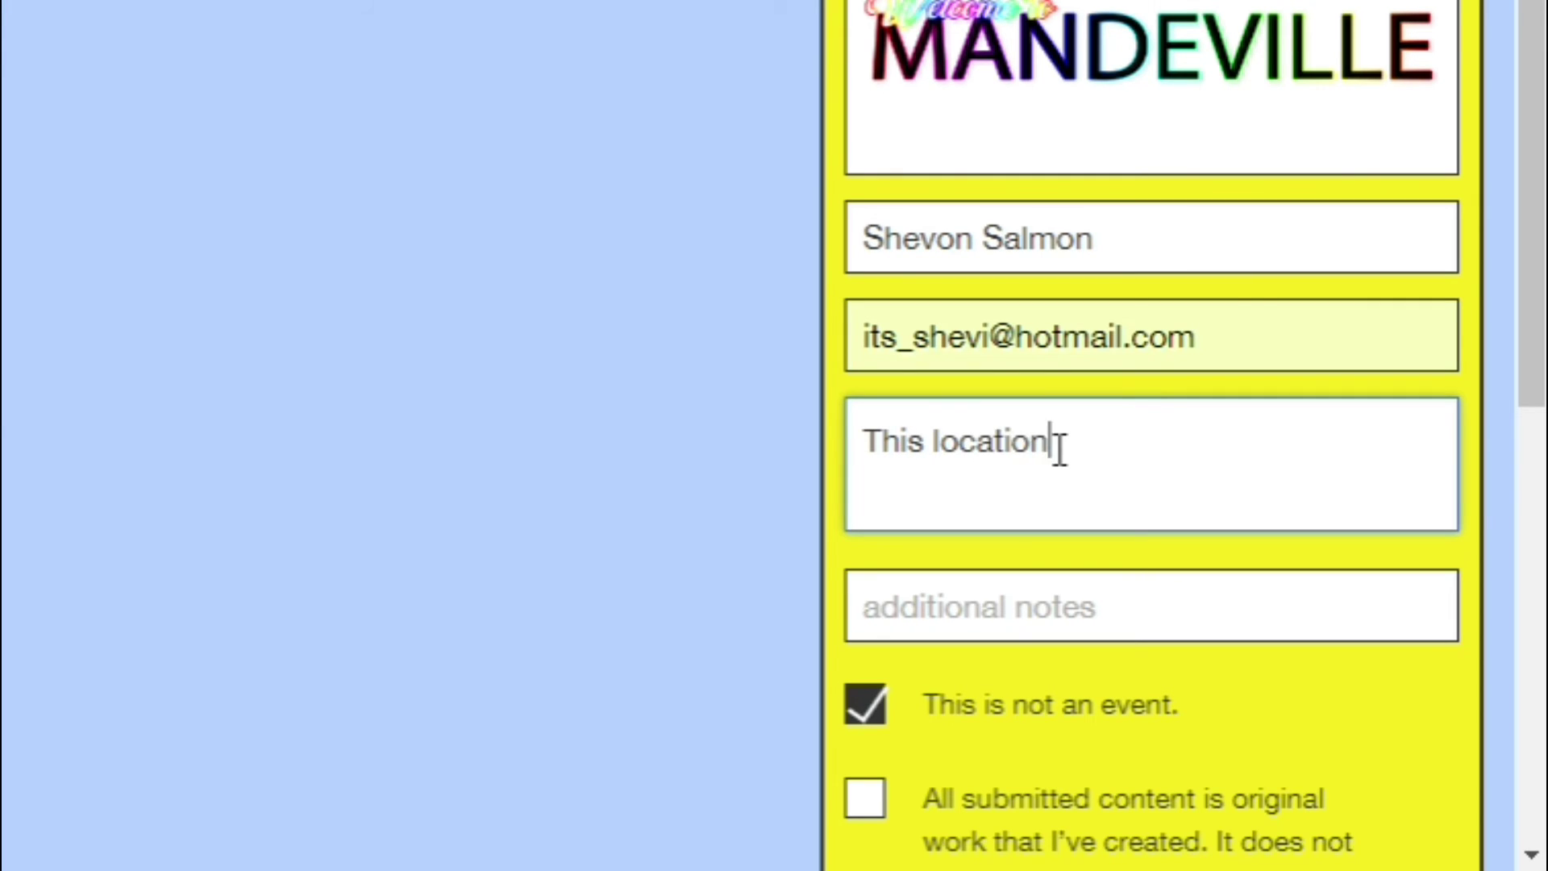
type(" is meaningf")
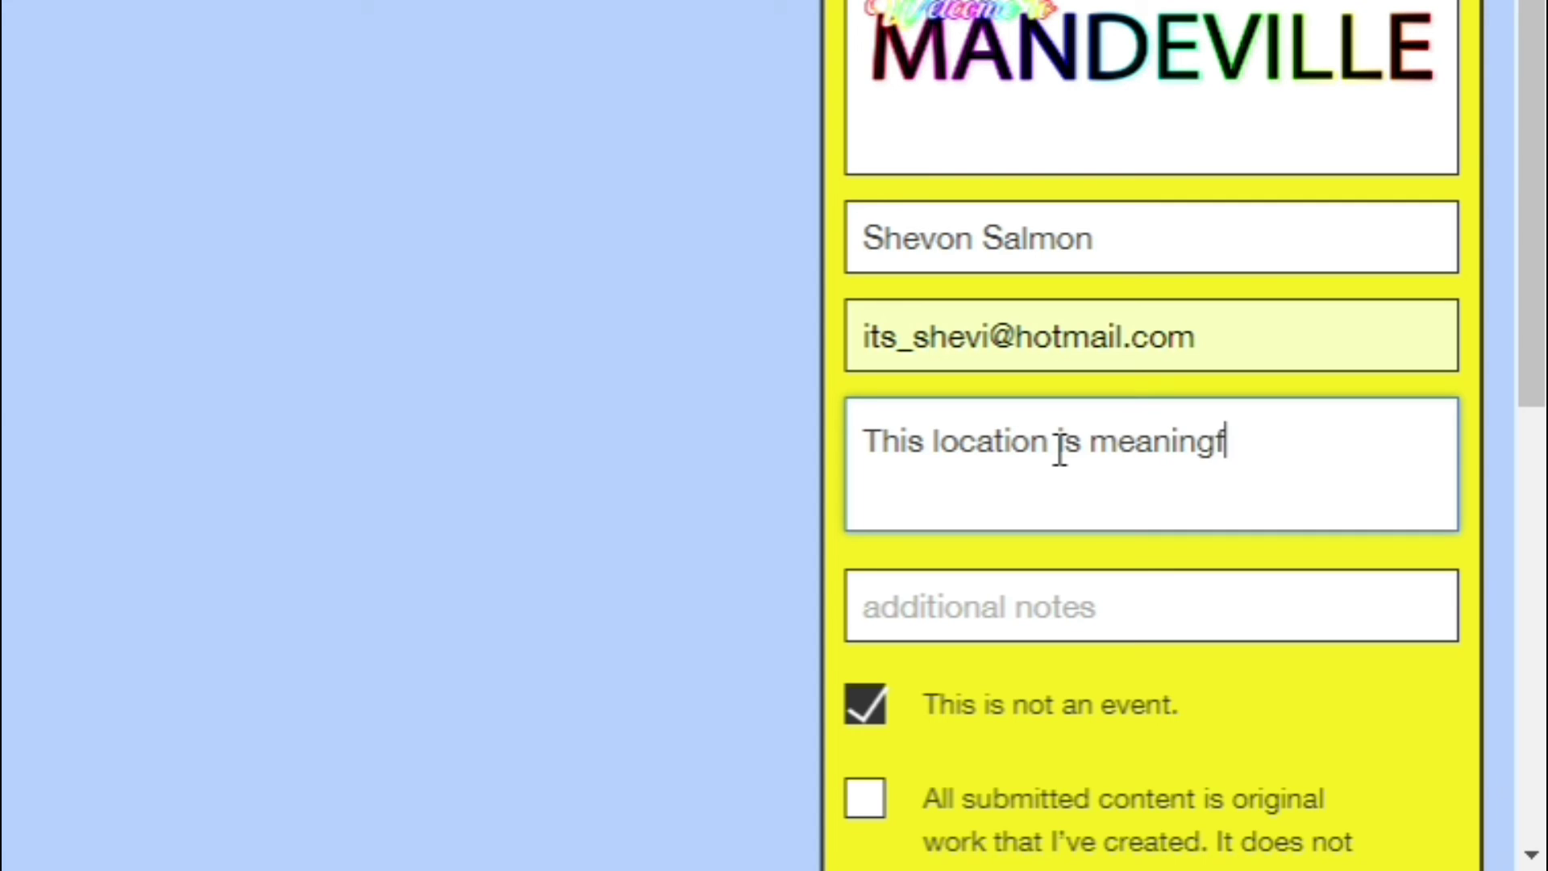
type("ul to me because ")
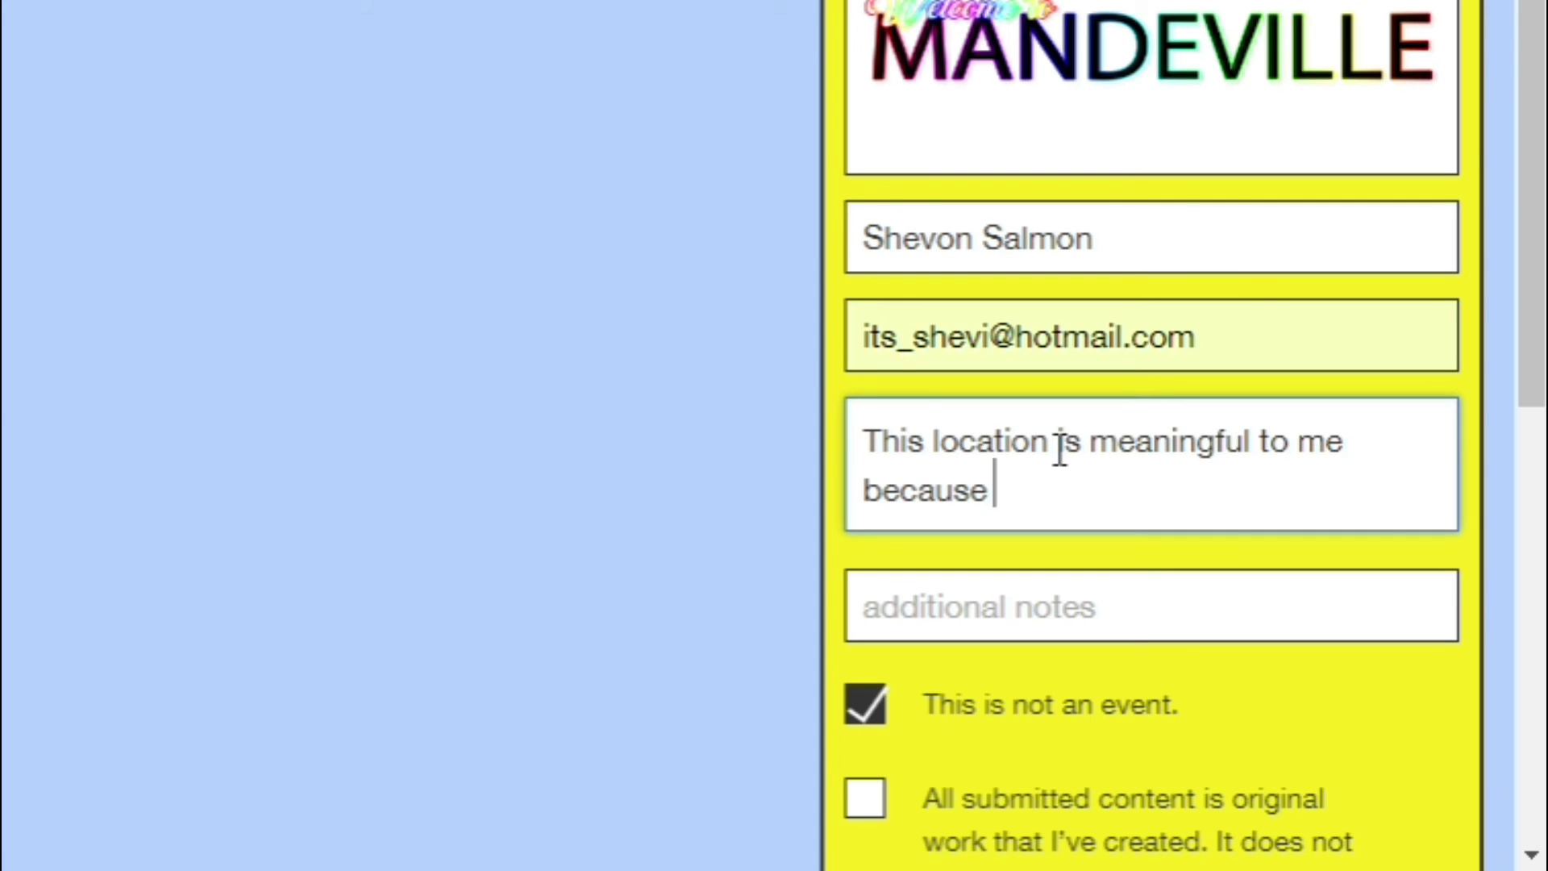
type("blah blah blah just activiate")
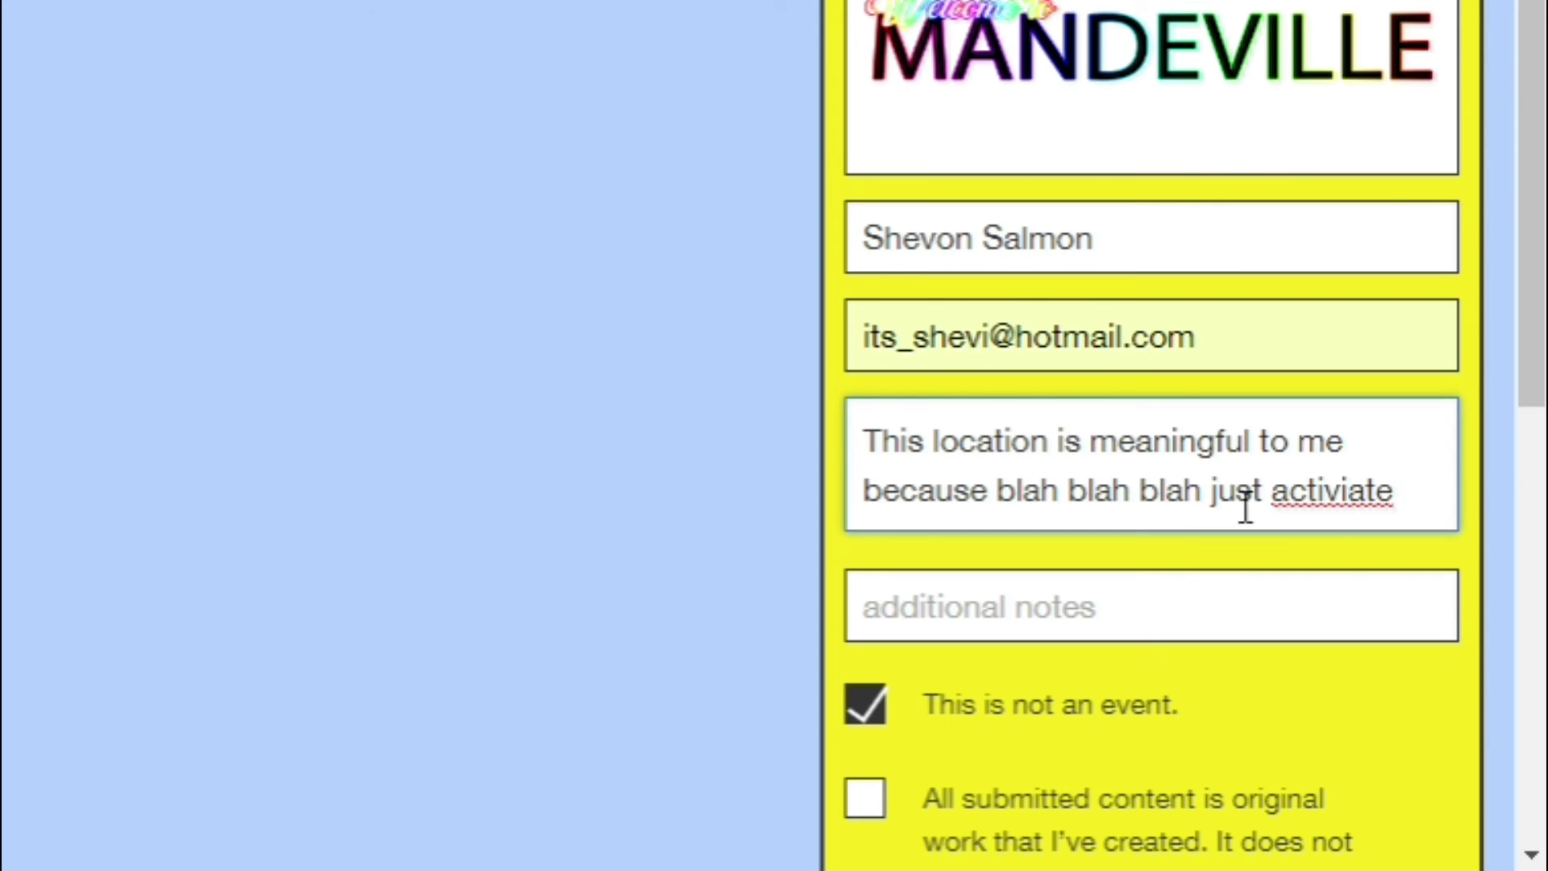
right_click(1290, 496)
left_click(1169, 4)
type("this shit!")
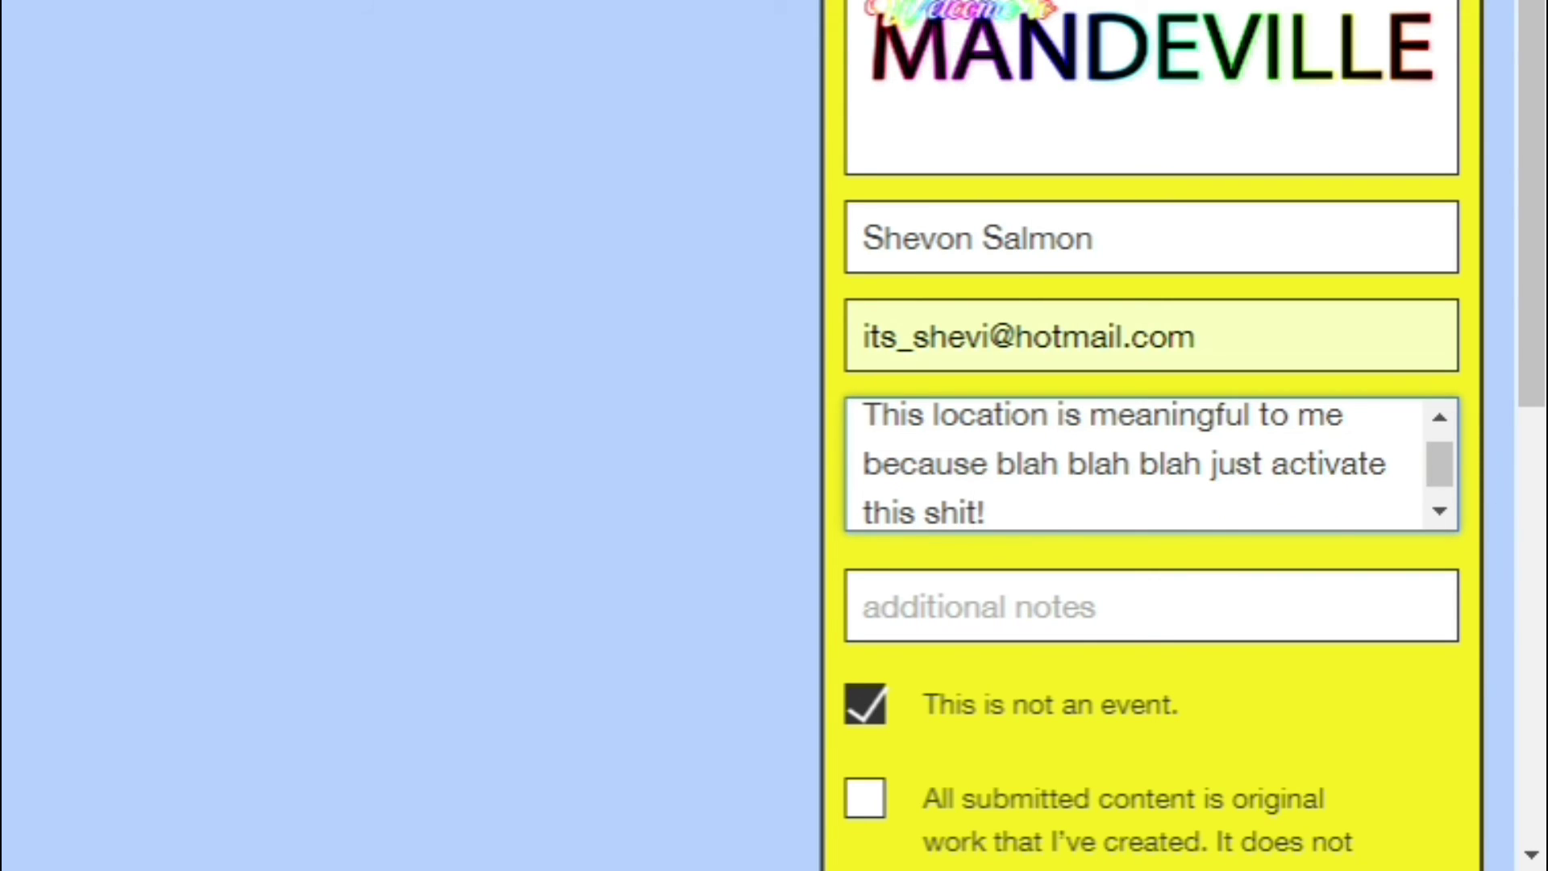
left_click(1072, 605)
type(":)")
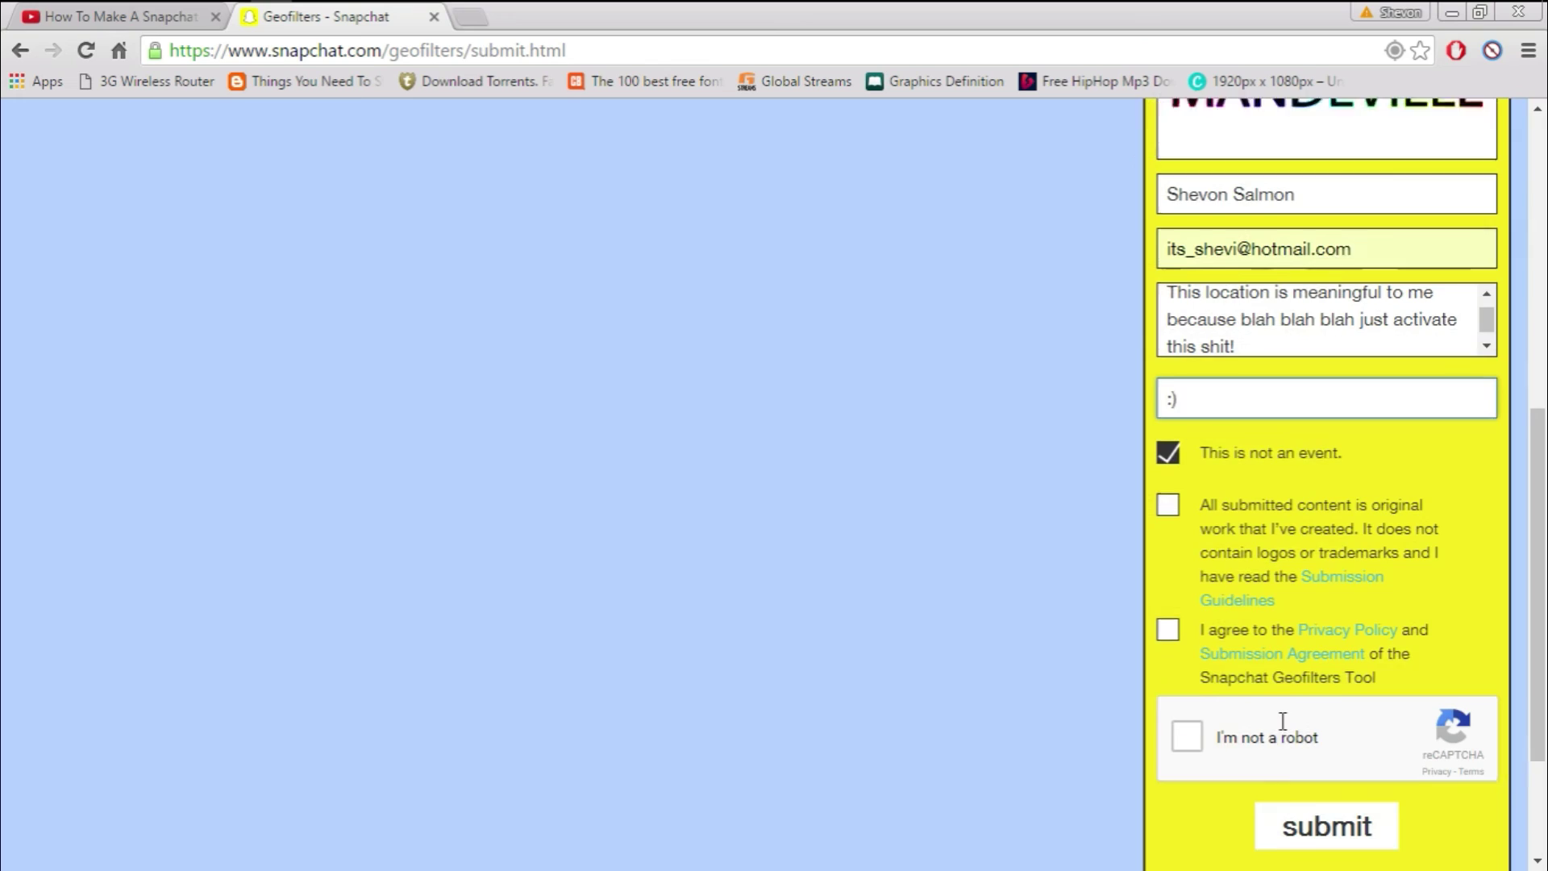
Tick the original-work and privacy agreement boxes and the reCAPTCHA check
scroll(1178, 444, "down", 1)
left_click(1173, 439)
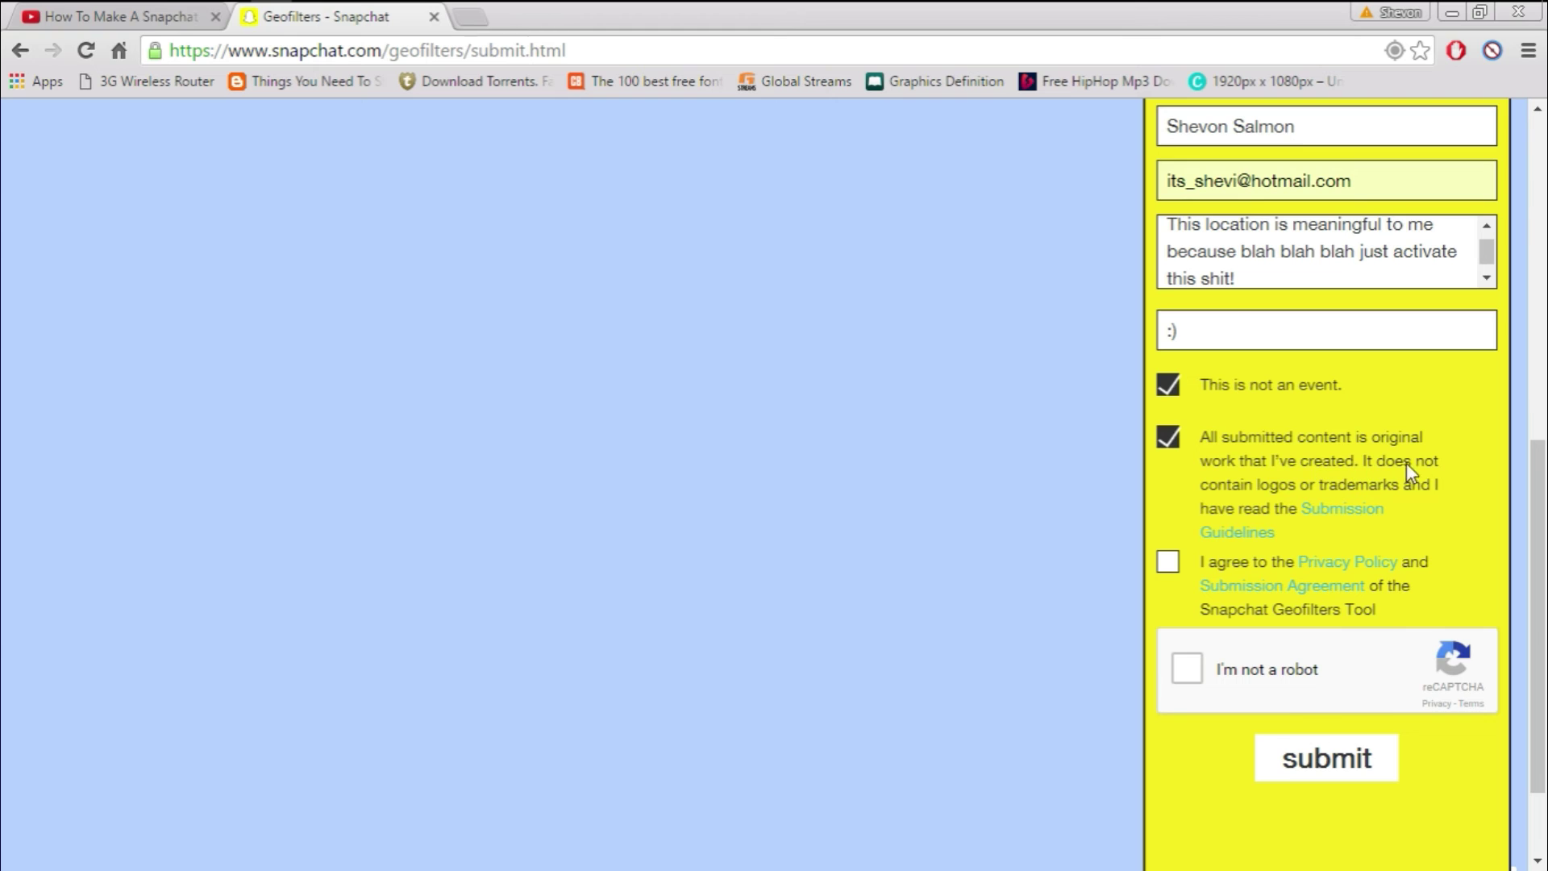
left_click(1168, 563)
left_click(1197, 668)
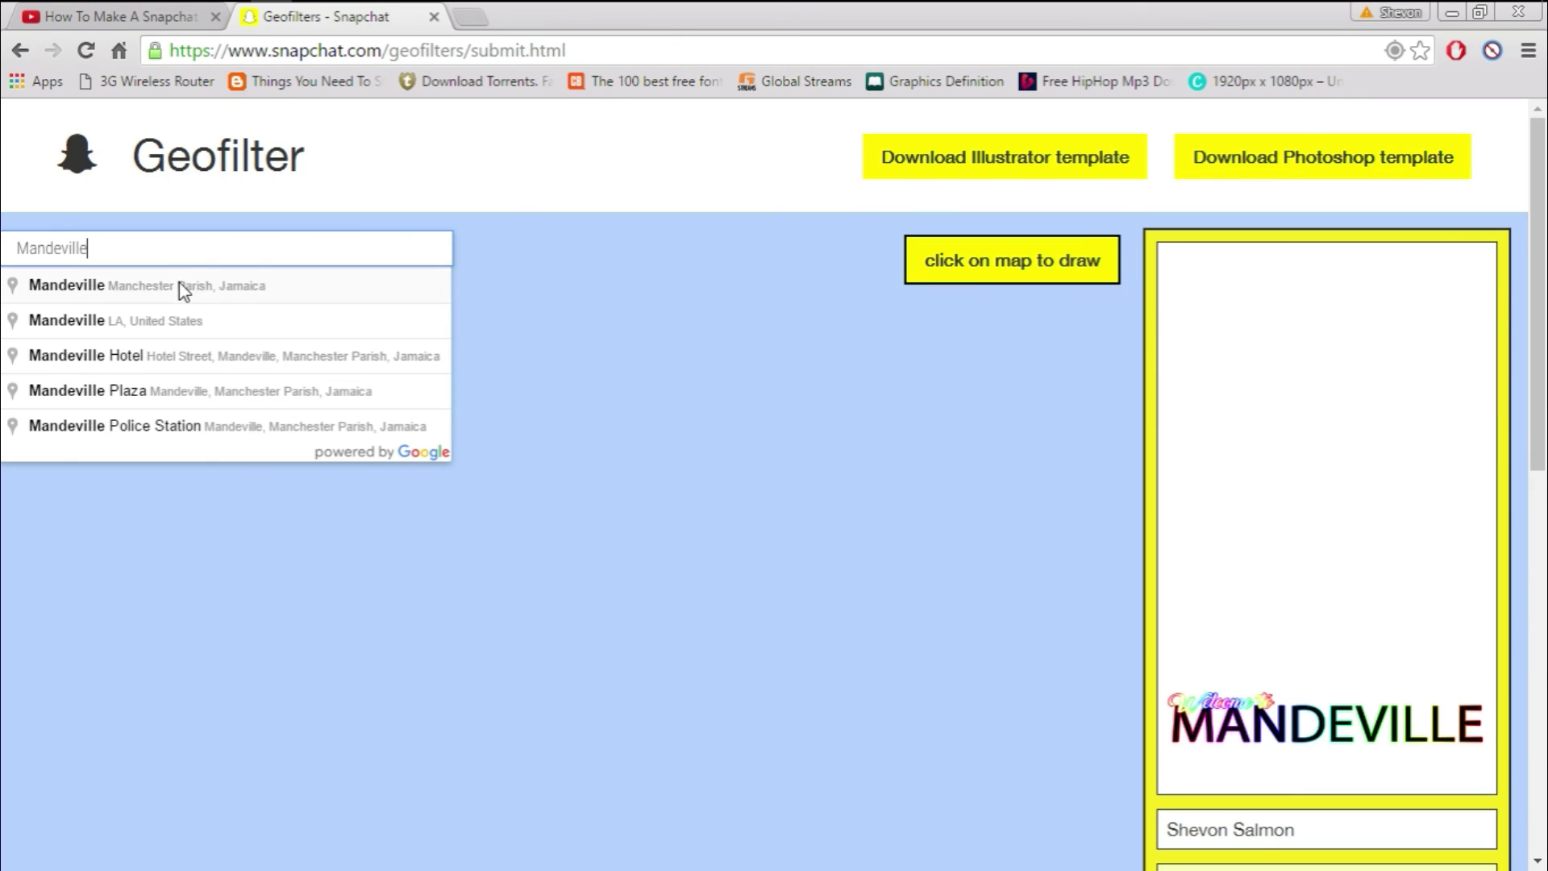
Jump the map to Mandeville, Jamaica and outline the geofence's north and east sides
left_click(184, 288)
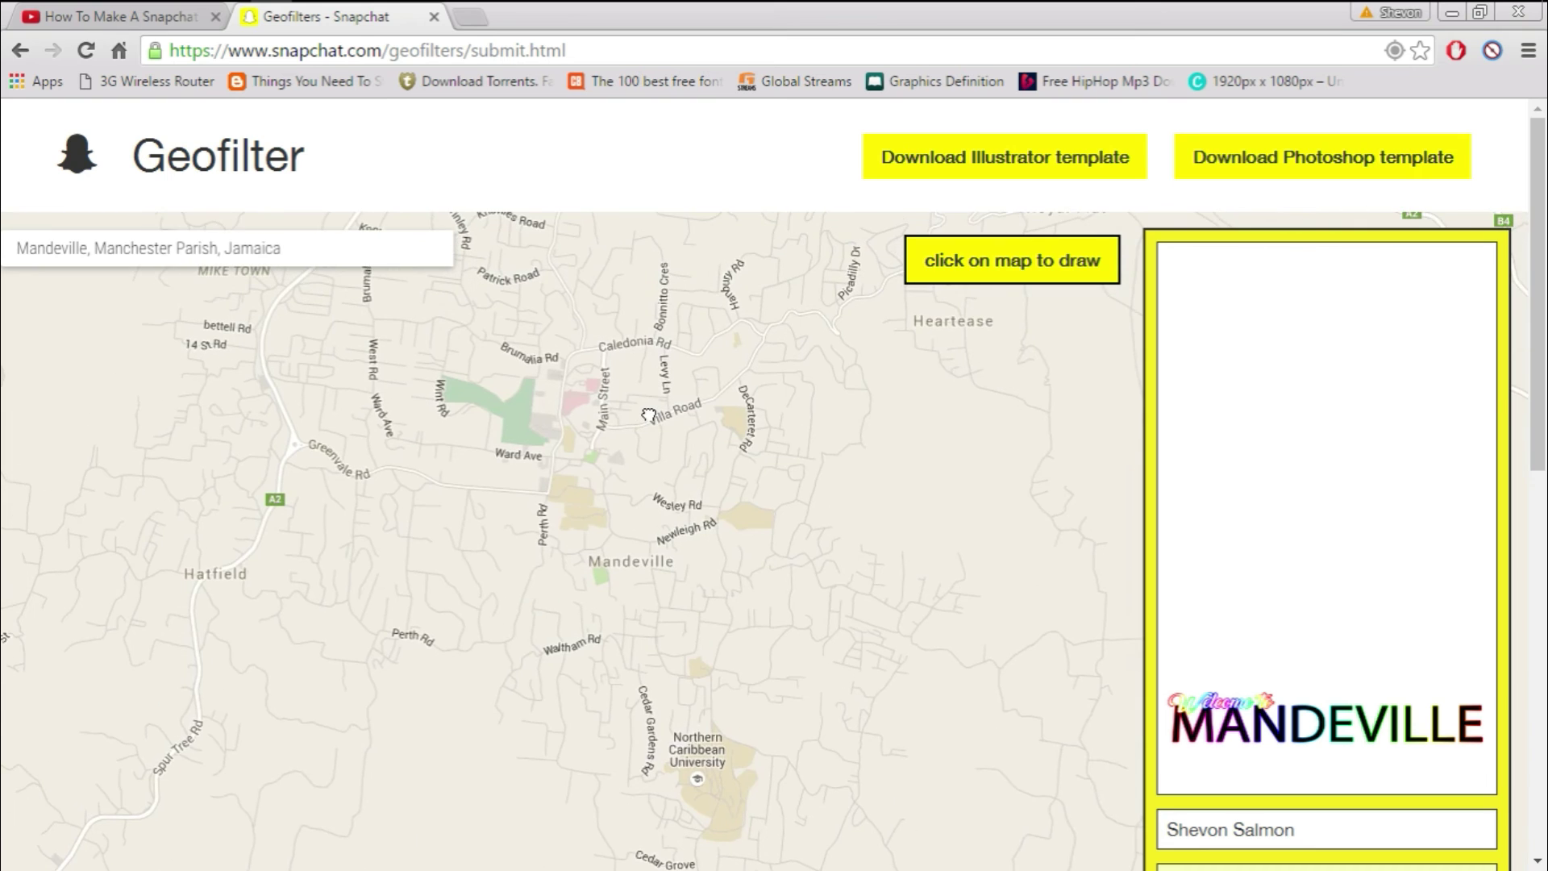
left_click(324, 335)
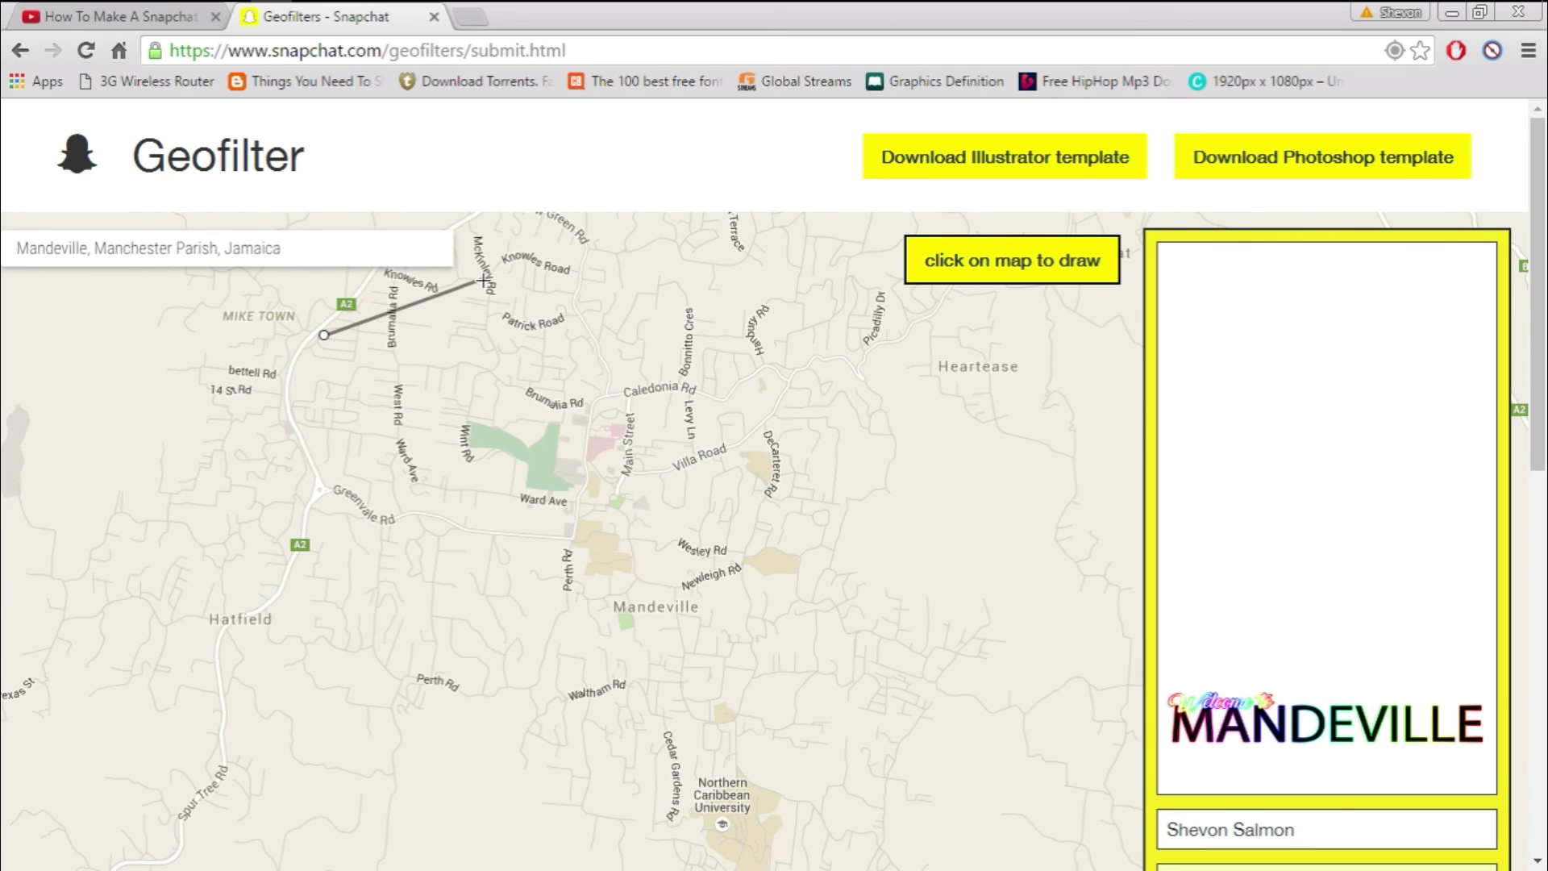
left_click(569, 228)
left_click(836, 251)
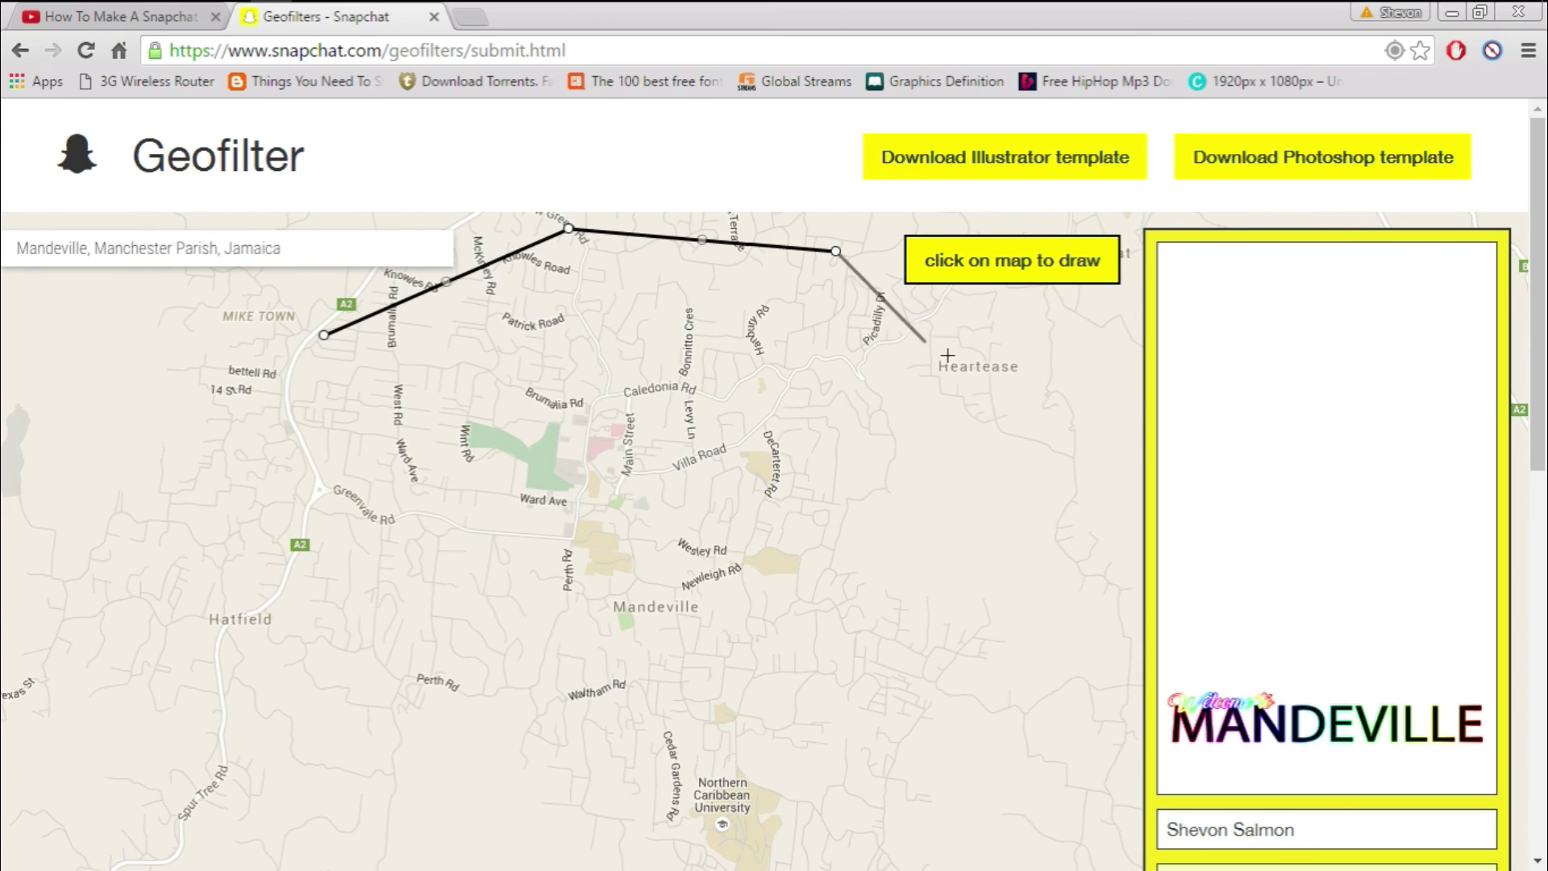
left_click(1056, 429)
left_click(1048, 683)
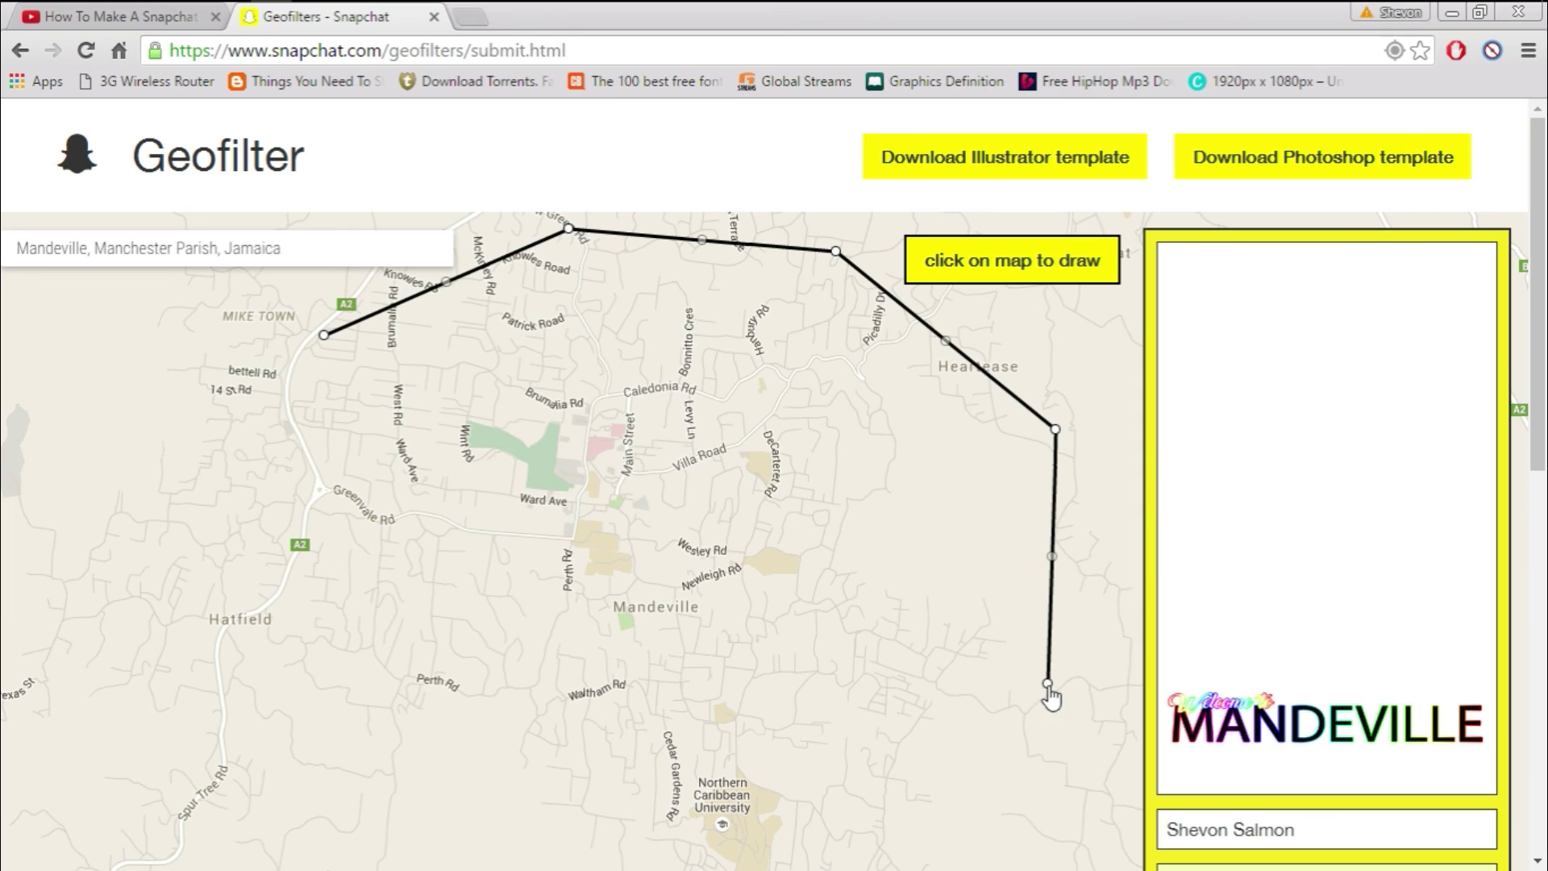
left_click(994, 821)
Finish the geofence along the south and west and close it at the starting corner
left_click(650, 859)
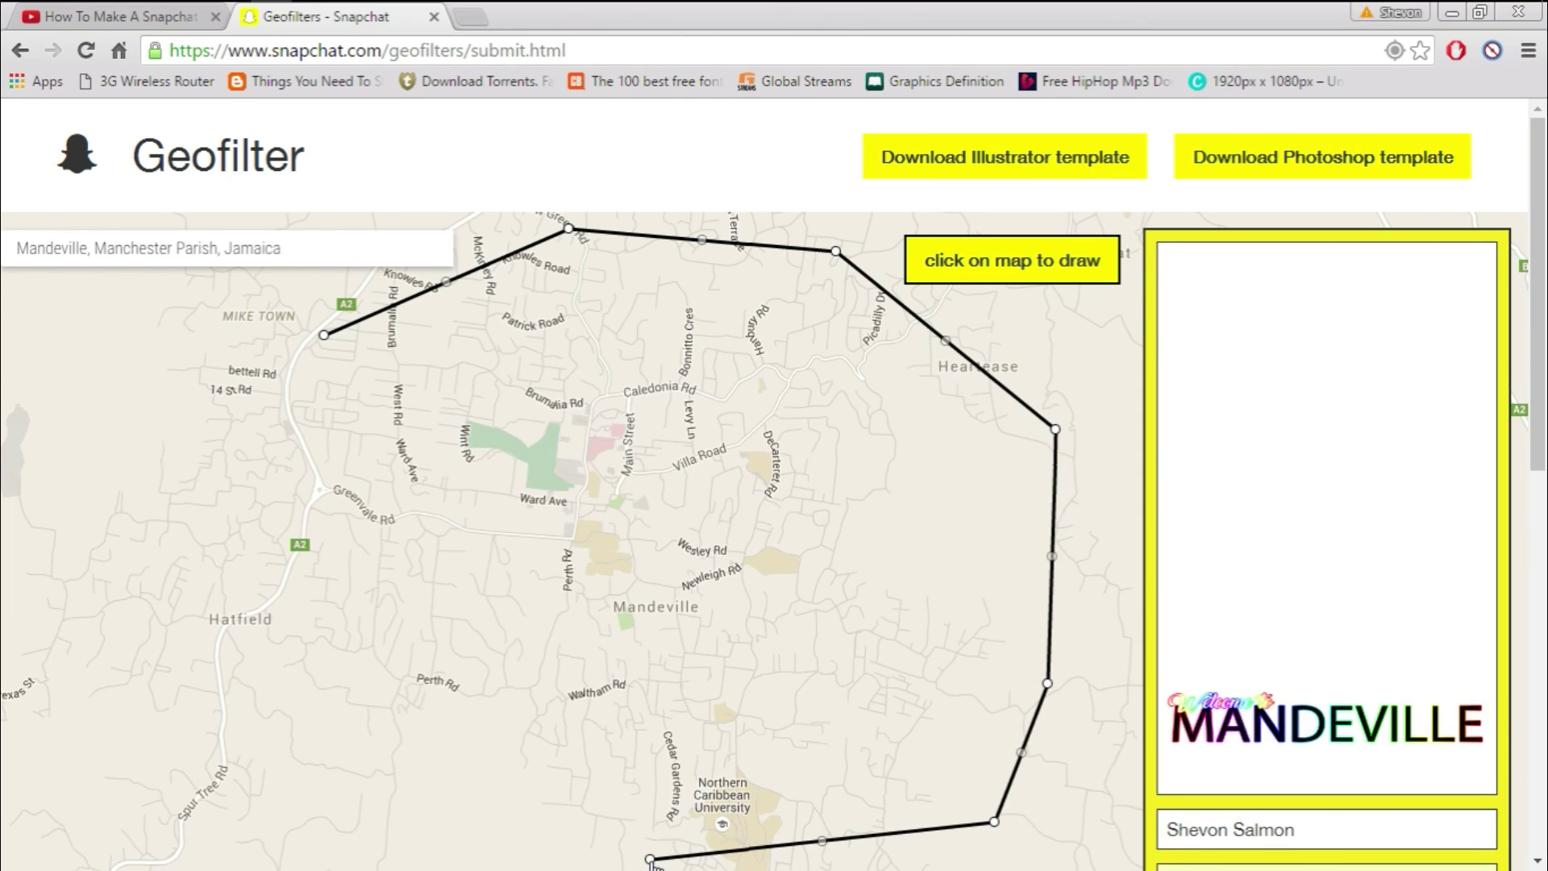
left_click(371, 704)
left_click(282, 559)
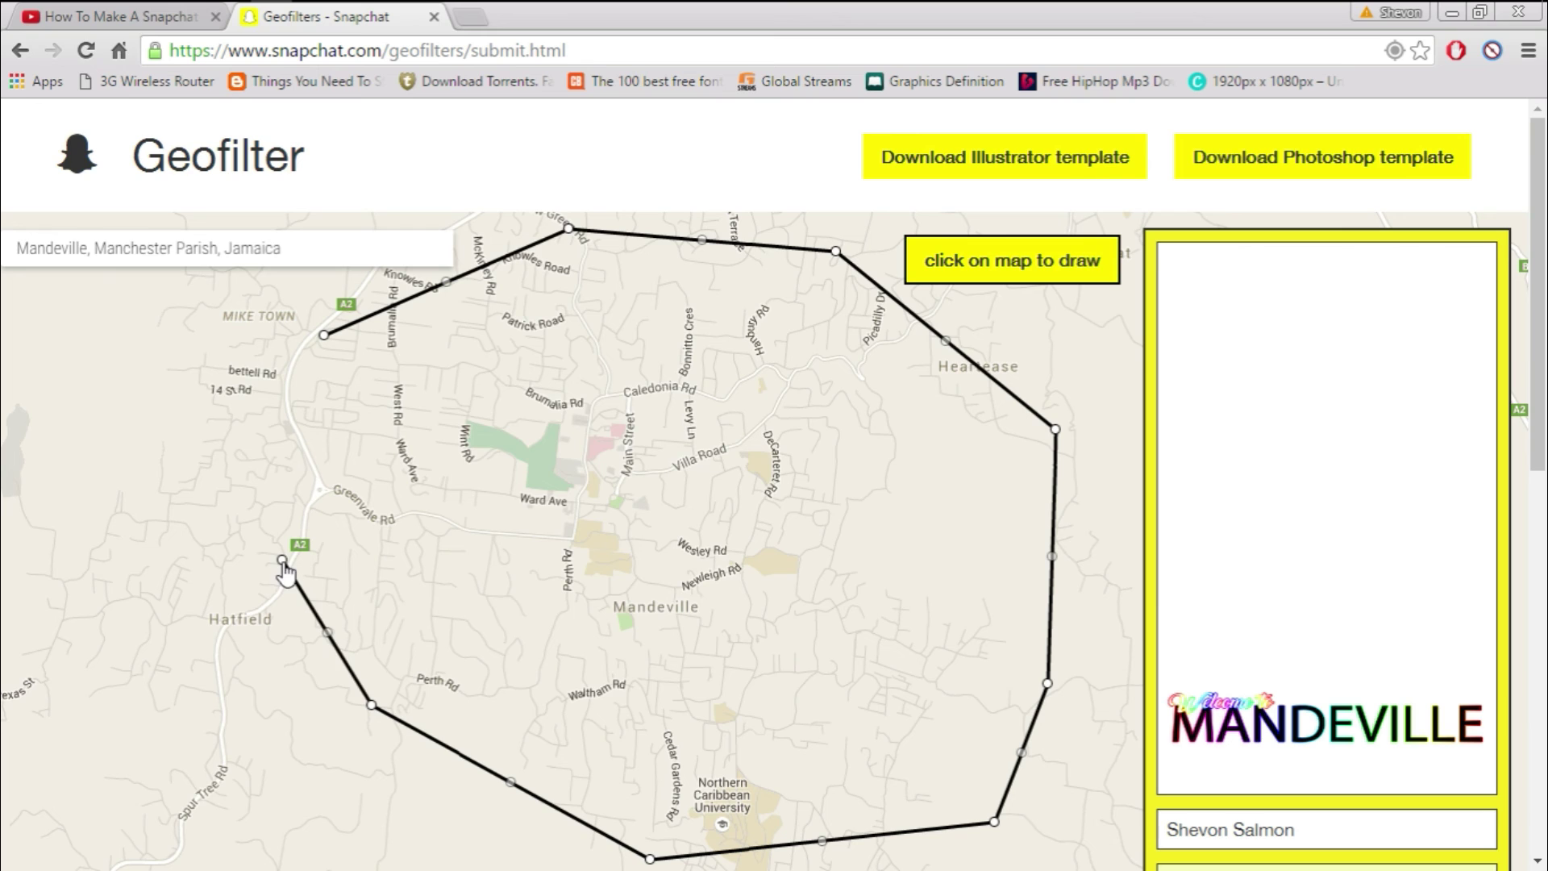
left_click(275, 422)
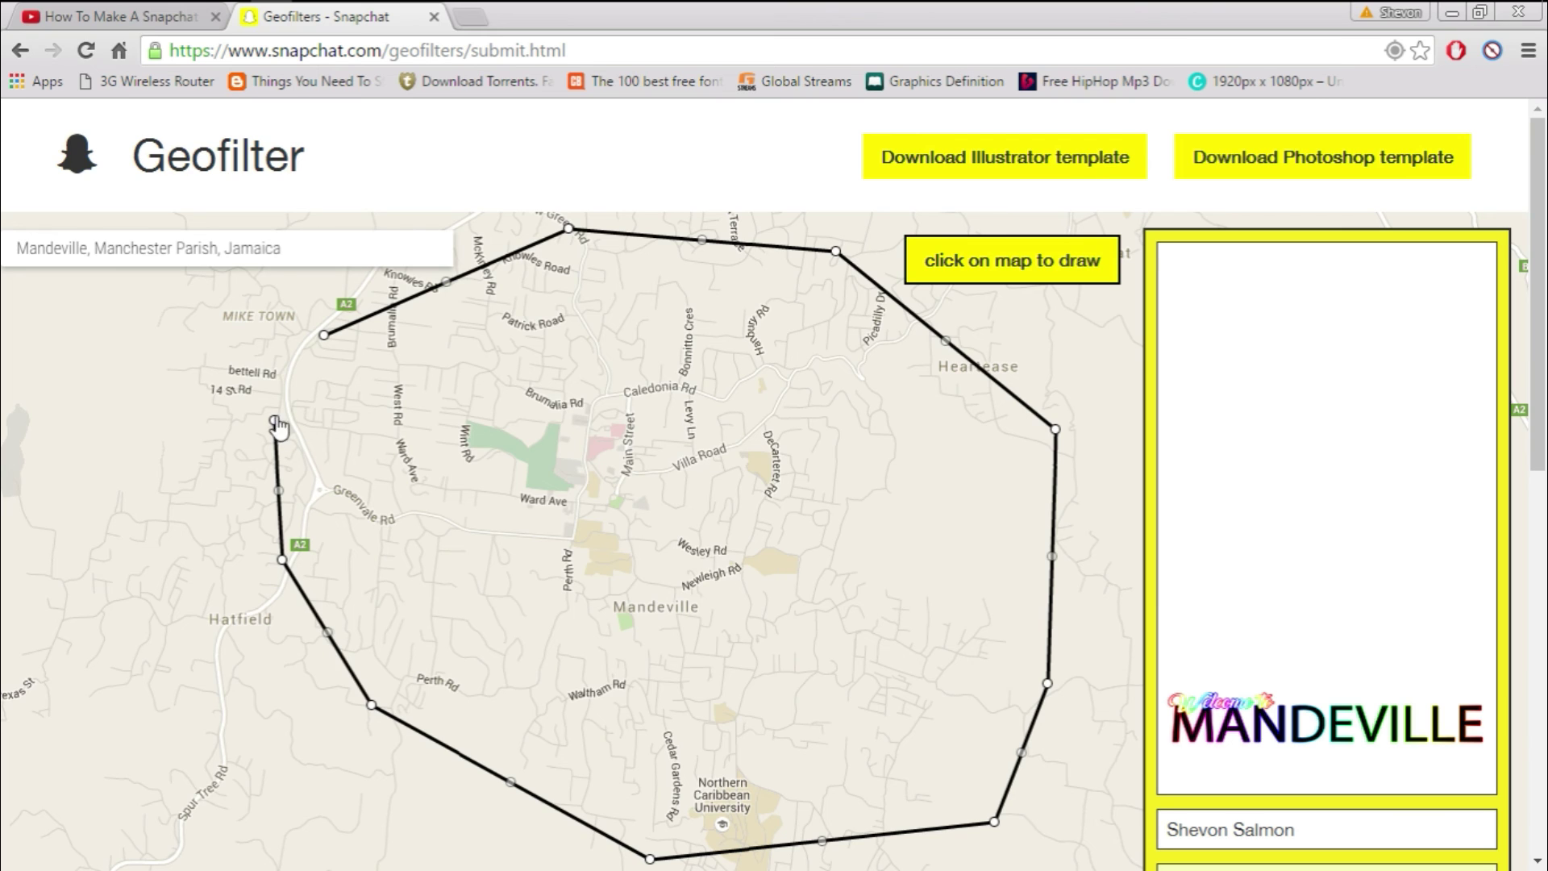
left_click(324, 335)
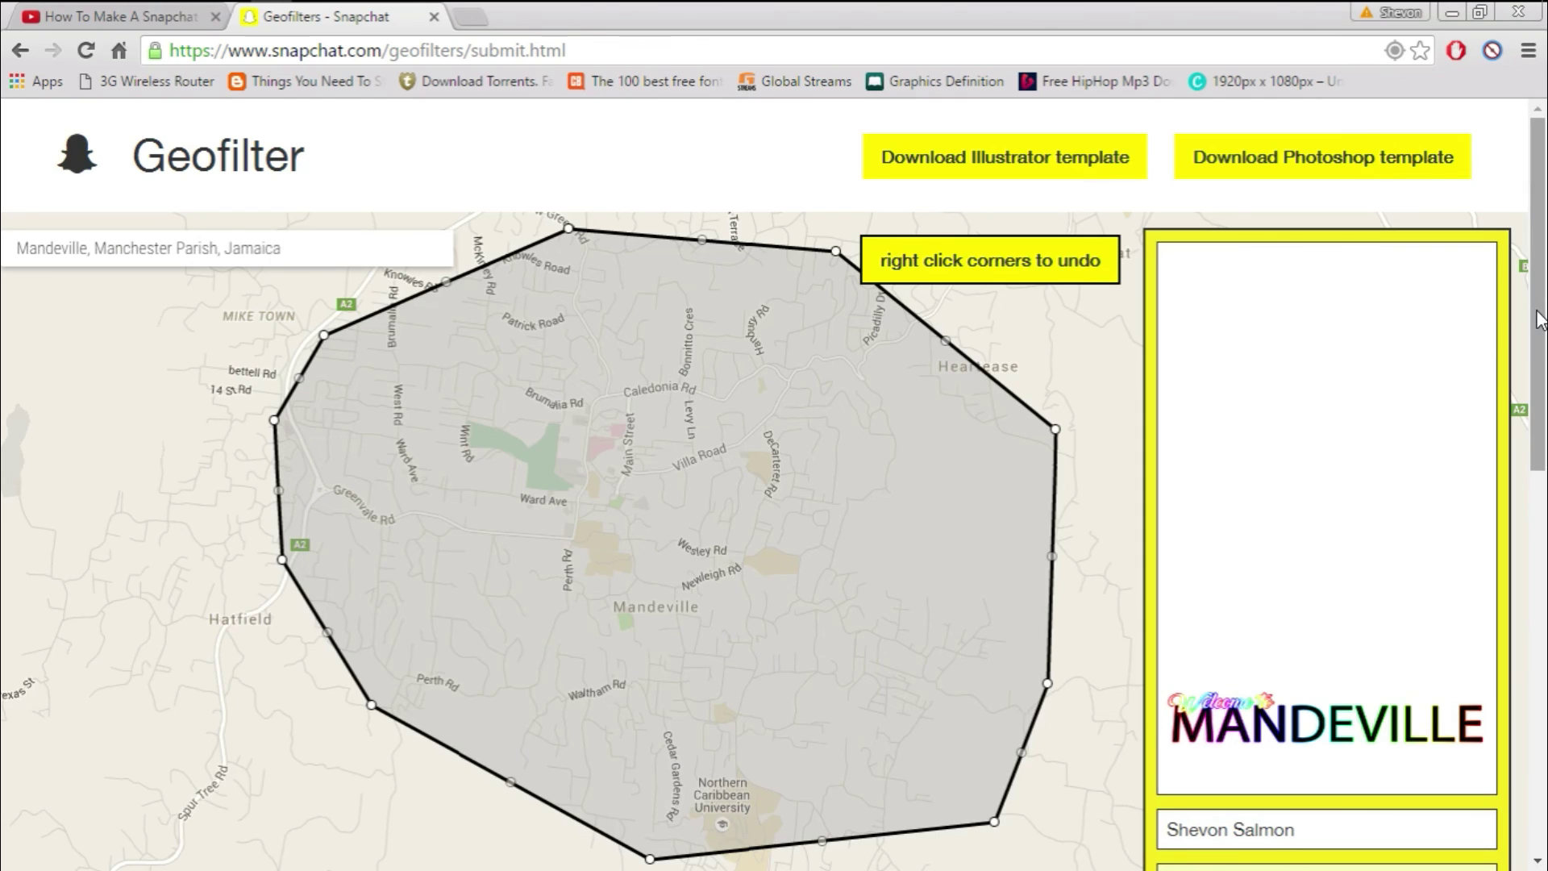
left_click_drag(1538, 323, 1541, 513)
scroll(1540, 514, "down", 5)
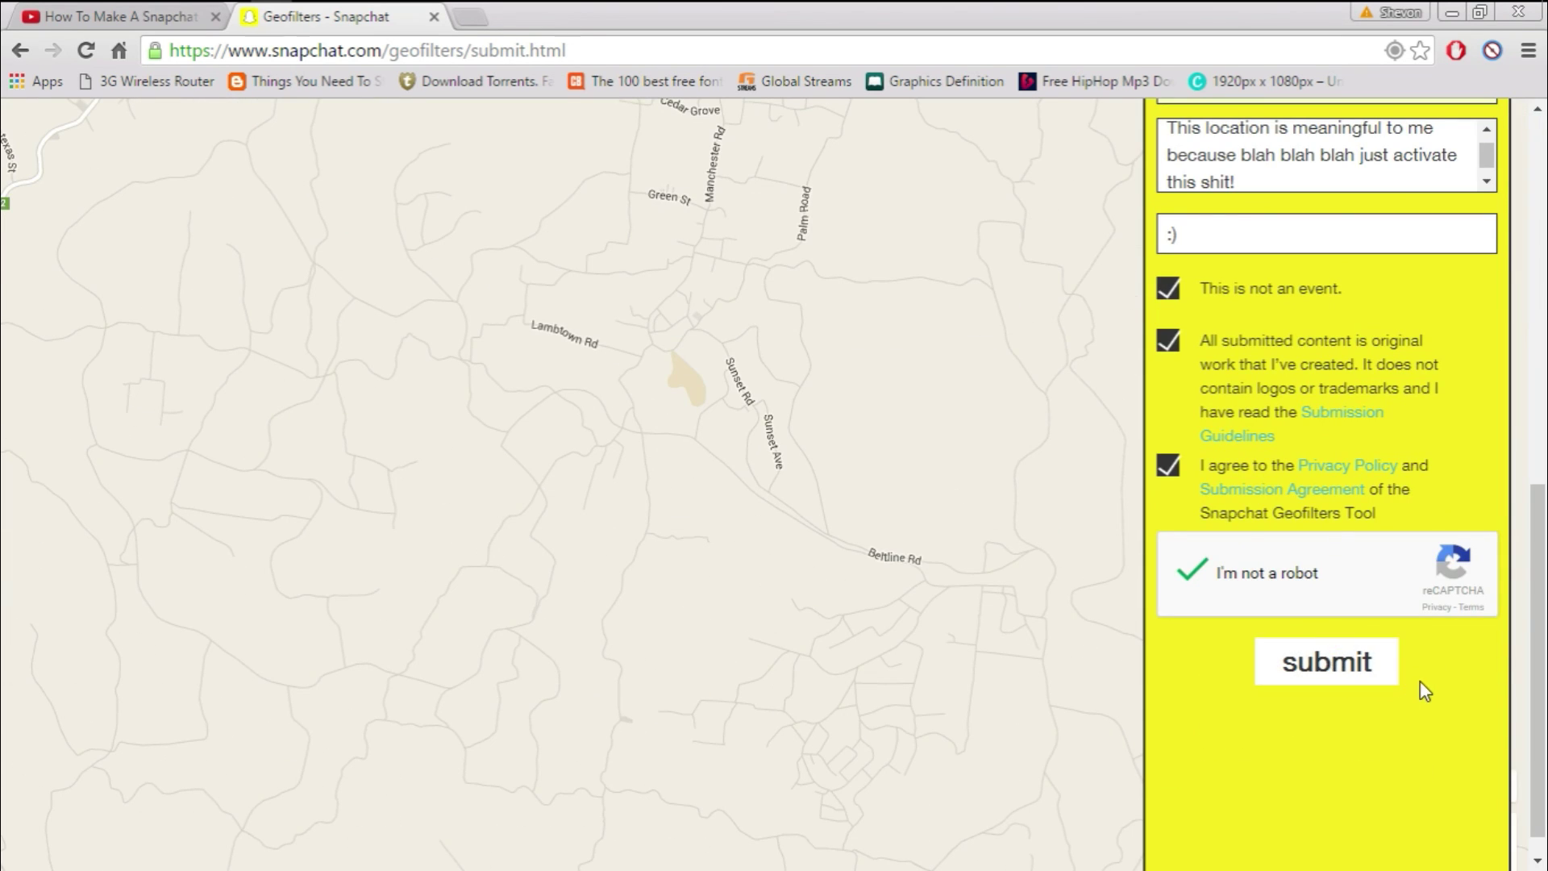
left_click_drag(1535, 629, 1493, 300)
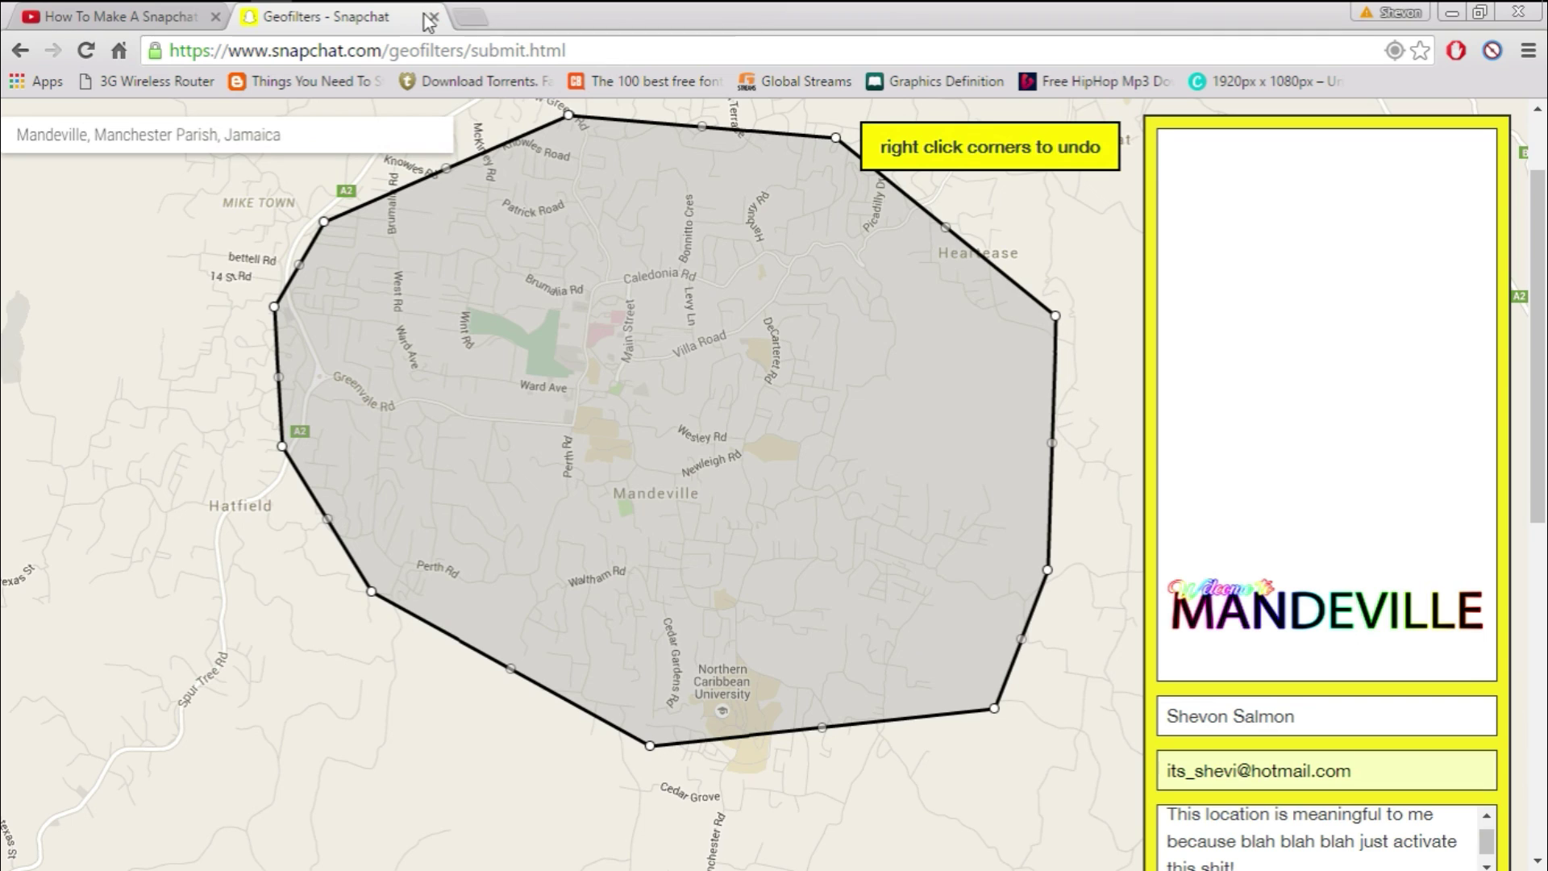
Bring photoshop_template (1).psd back to the front and zoom out to 33.3%
key("super+Tab")
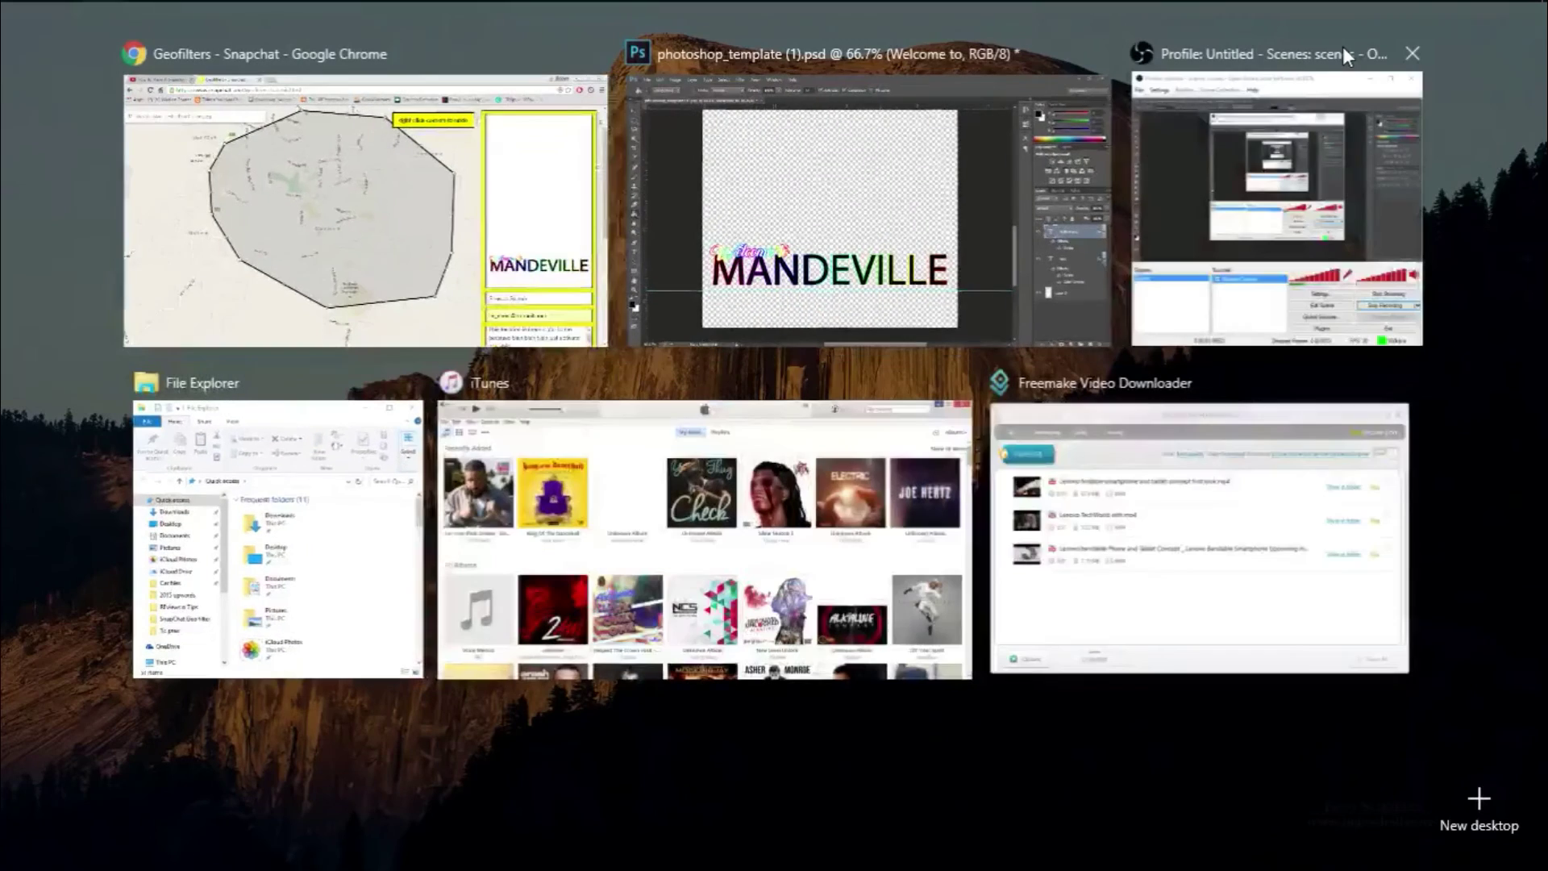
left_click(986, 158)
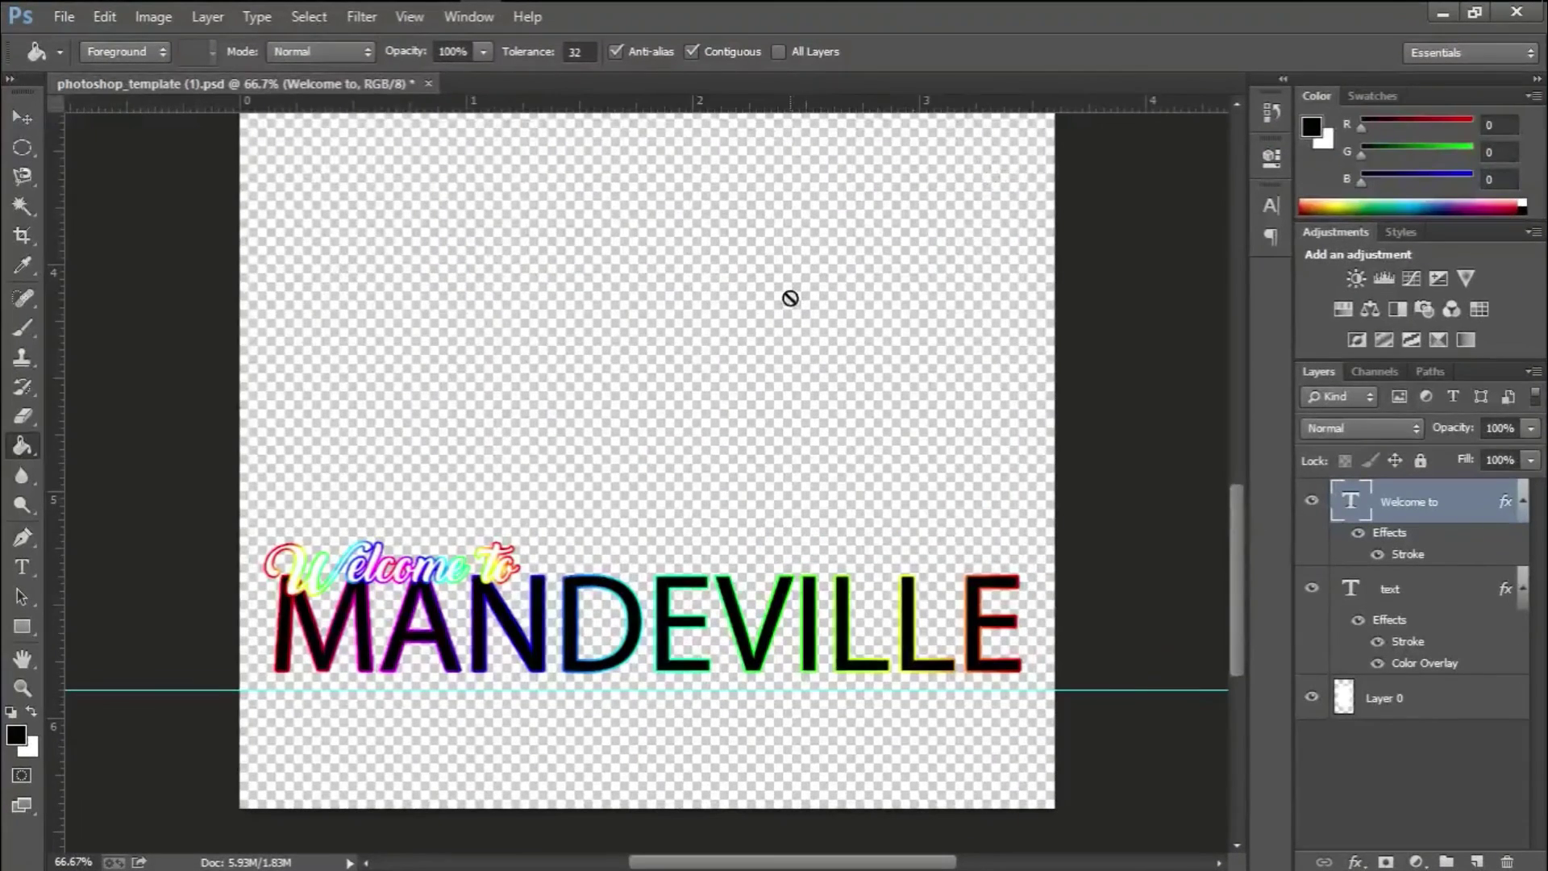
key("ctrl+minus")
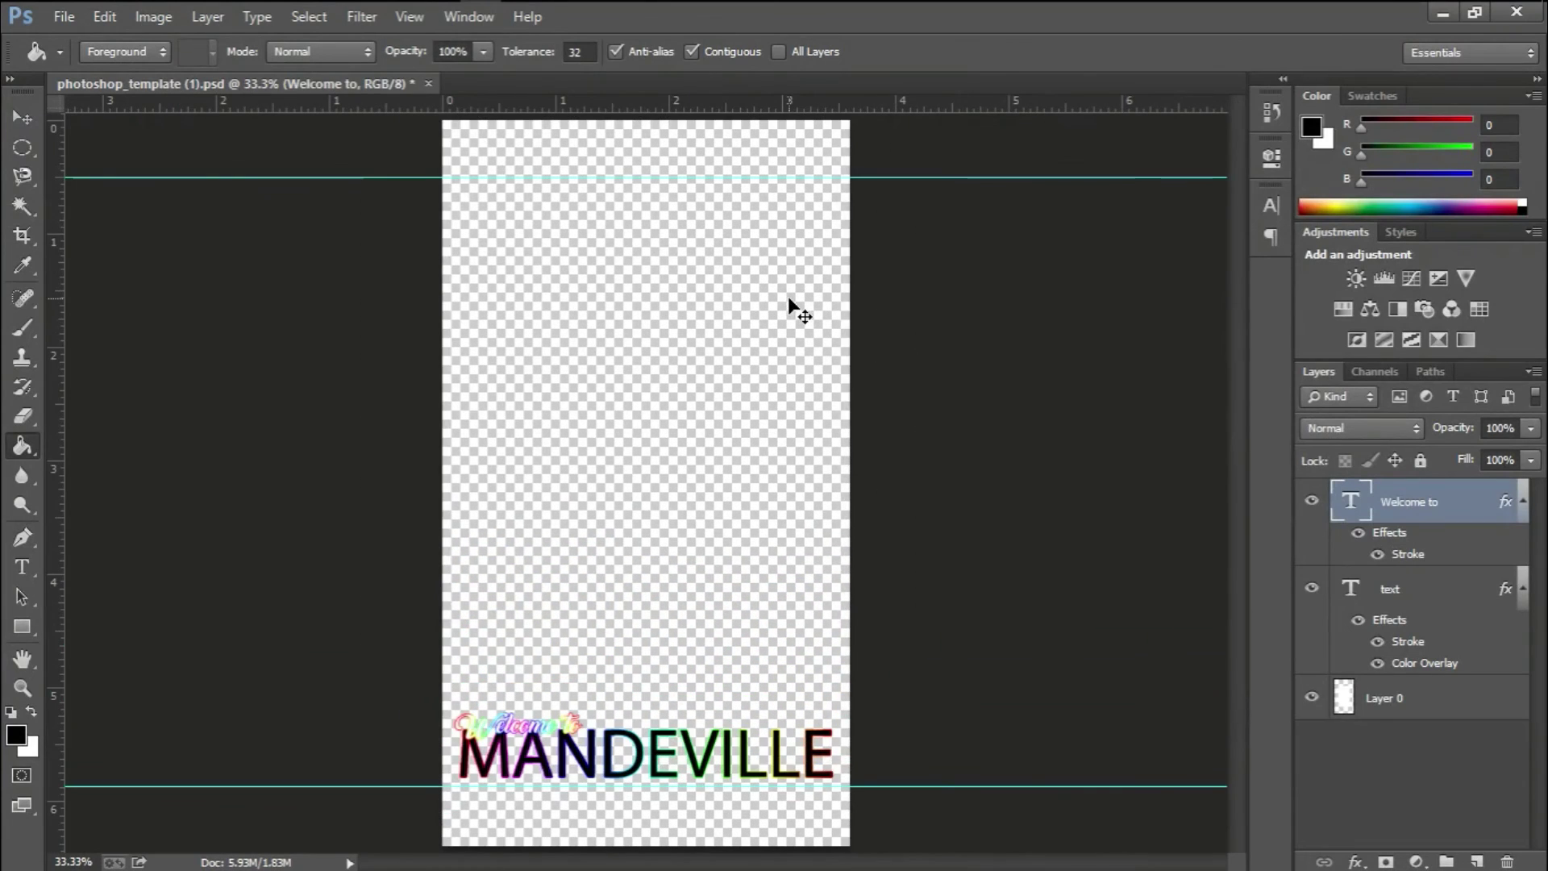